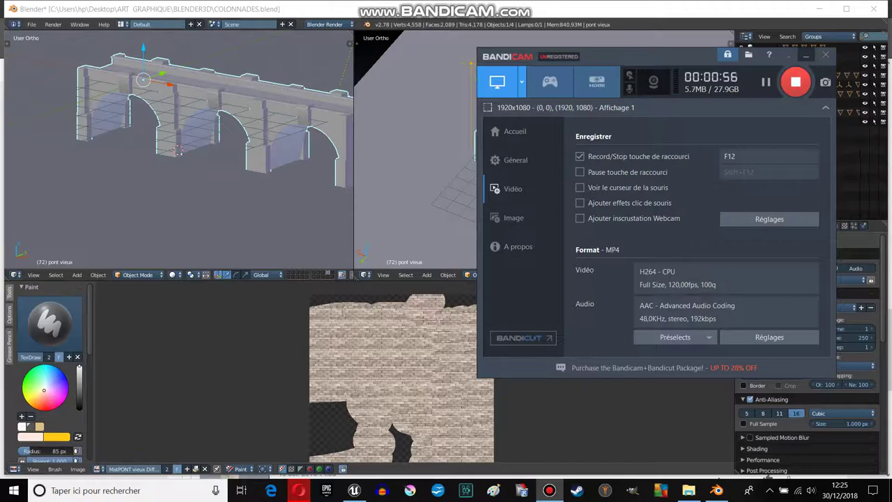
Step: Minimise the Bandicam window so Blender shows while the 1920x1080 capture runs
left_click(806, 55)
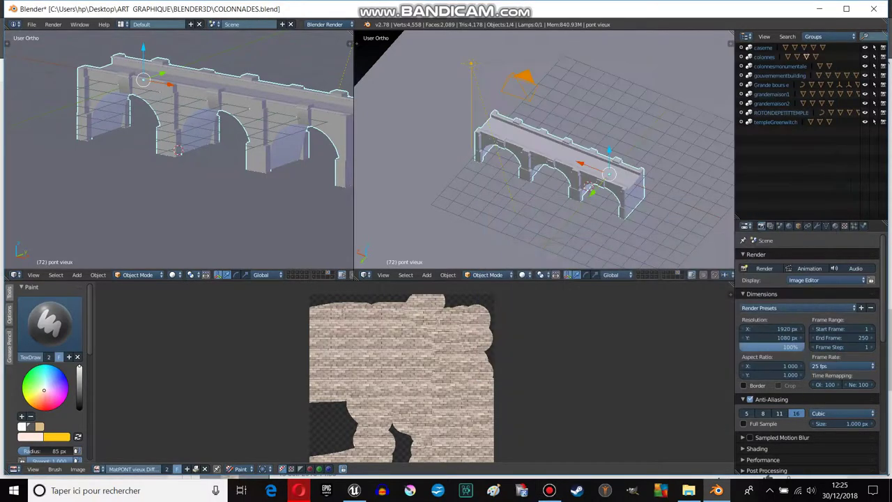
Step: Orbit and zoom around the stone arcade and show its purple normal map in the image editor
mouse_move(544, 150)
middle_mouse_down()
mouse_move(544, 181)
mouse_move(509, 174)
mouse_move(523, 157)
mouse_move(502, 161)
mouse_move(544, 164)
mouse_move(530, 185)
mouse_move(530, 161)
mouse_move(515, 152)
middle_mouse_up()
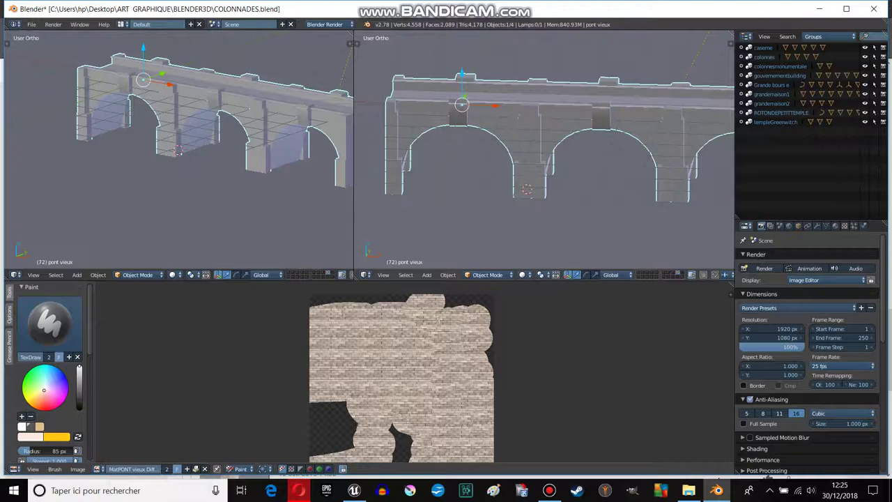
mouse_move(515, 152)
middle_mouse_down()
mouse_move(498, 160)
mouse_move(488, 150)
middle_mouse_up()
scroll(492, 157, "down", 2)
scroll(492, 157, "down", 2)
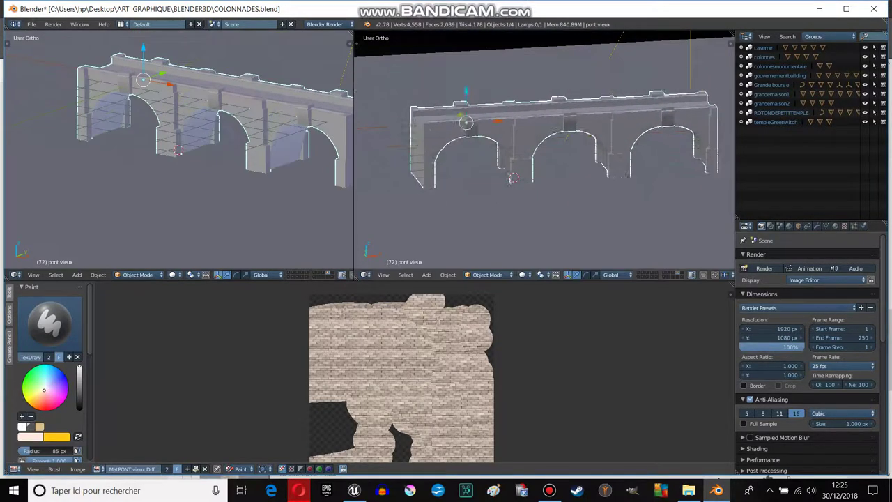
middle_click_drag(488, 150, 492, 155)
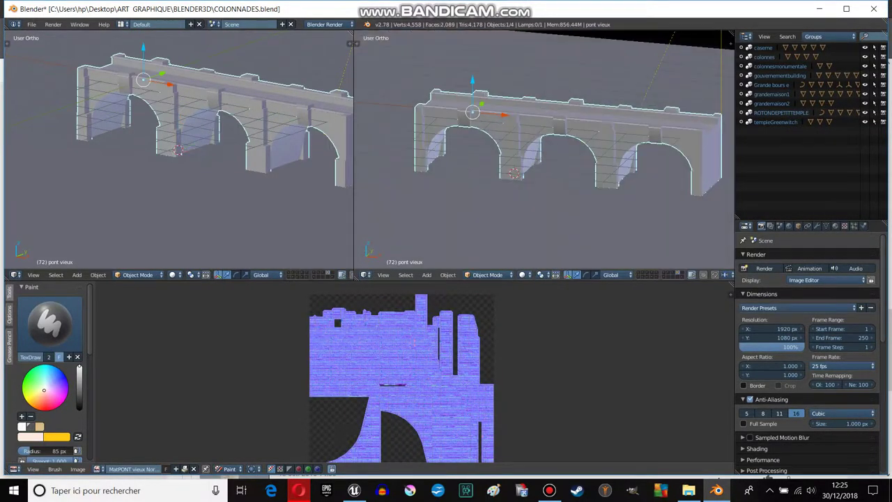
scroll(544, 149, "down", 3)
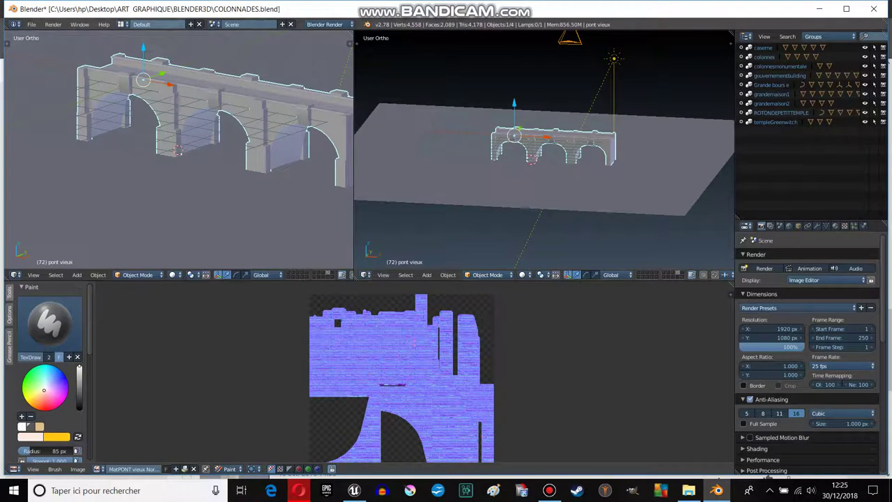
left_click(32, 24)
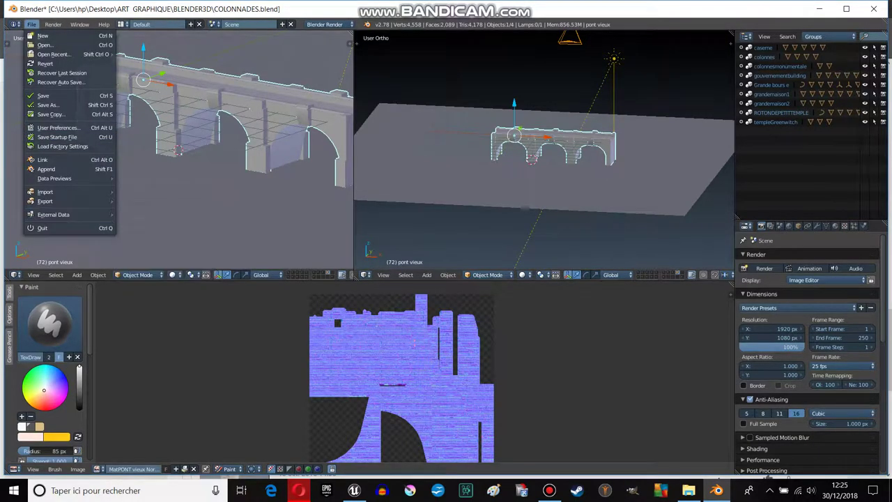
Step: Export the bridge as FBX to the Desktop as pontt.fbx and bring up the Unreal Editor
left_click(31, 24)
mouse_move(70, 201)
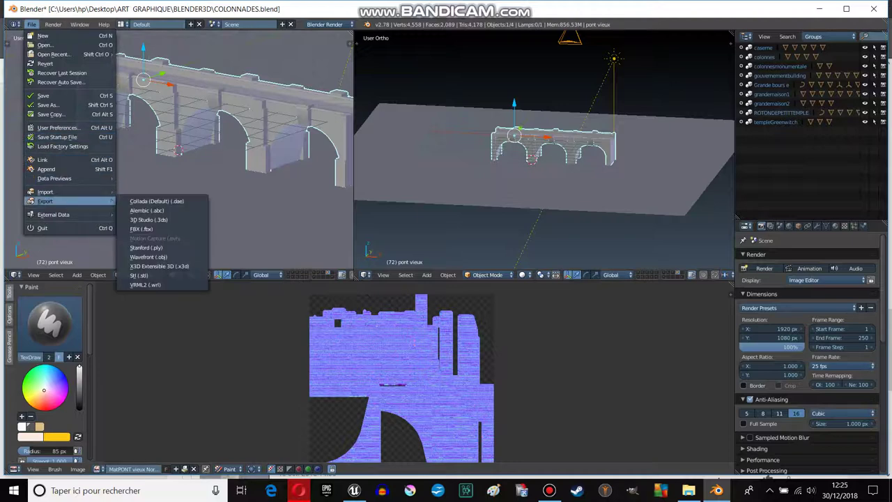
left_click(142, 229)
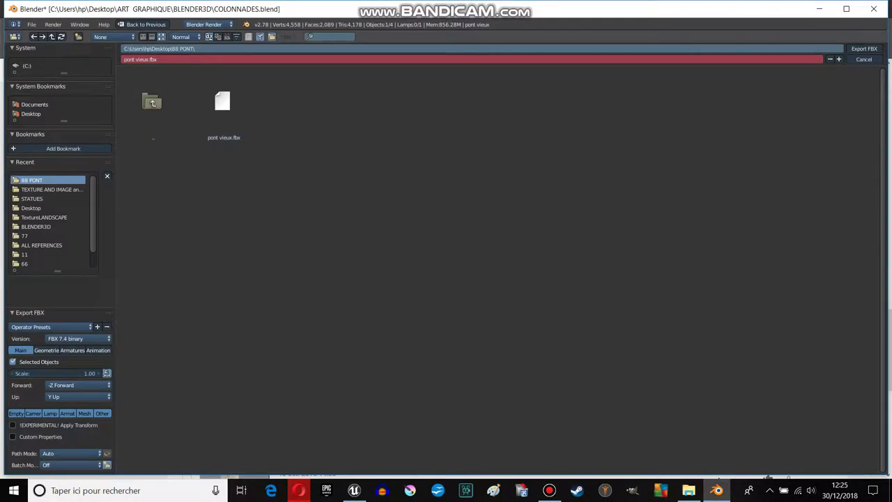
left_click(31, 208)
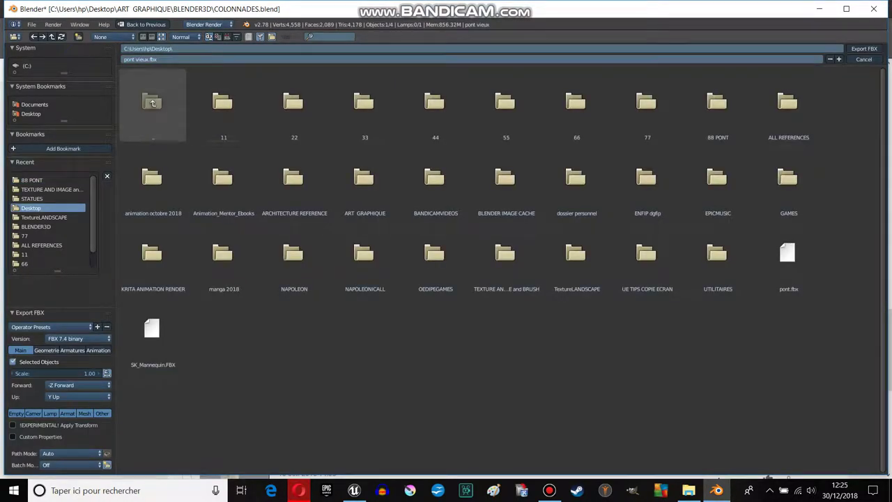
type("pontt")
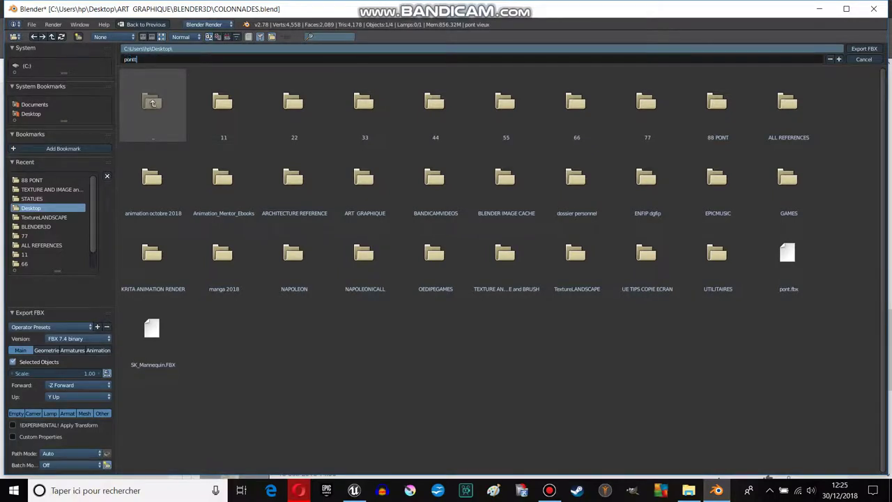
key("Return")
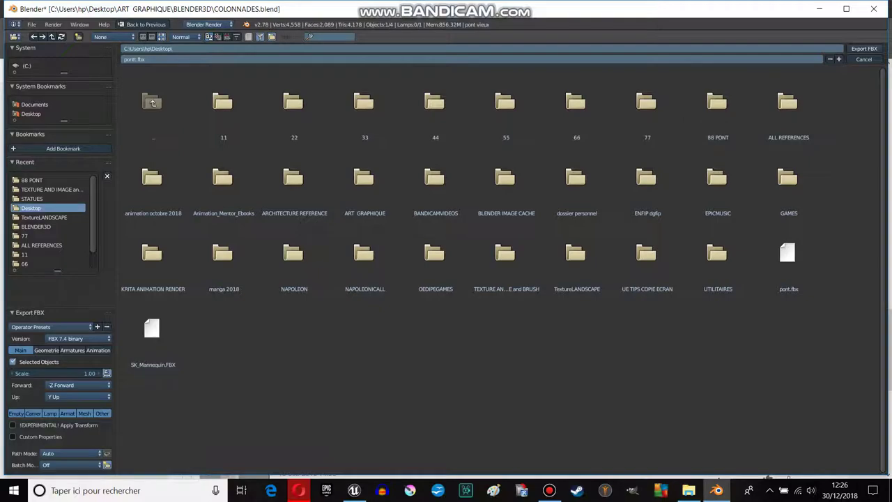
left_click(864, 48)
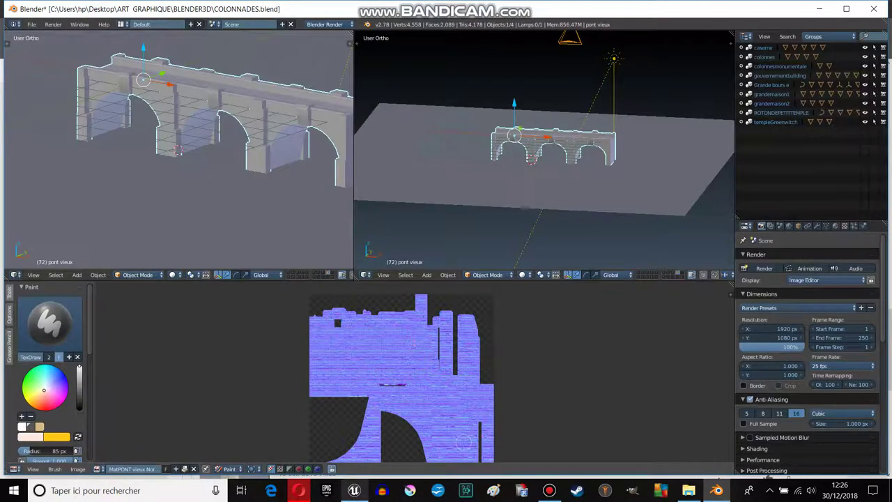
left_click(354, 490)
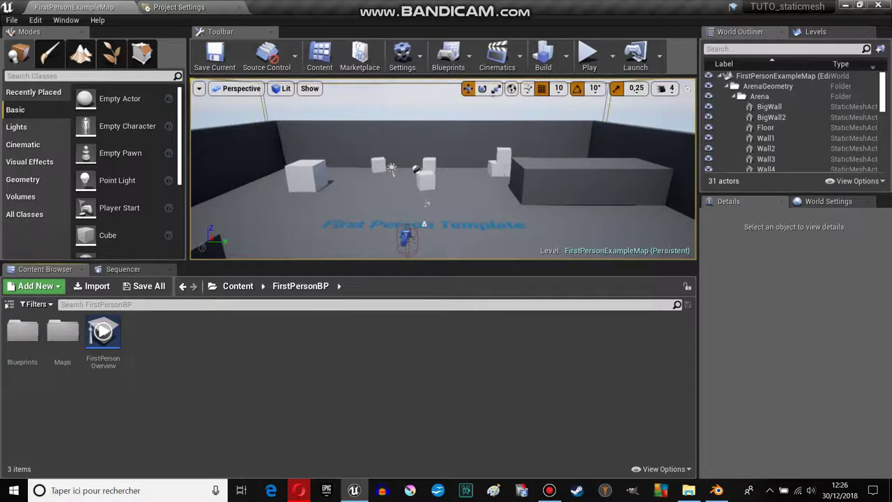
Step: Choose pontt from the Desktop in the Content Browser import dialog and open it
right_click_drag(426, 209, 425, 223)
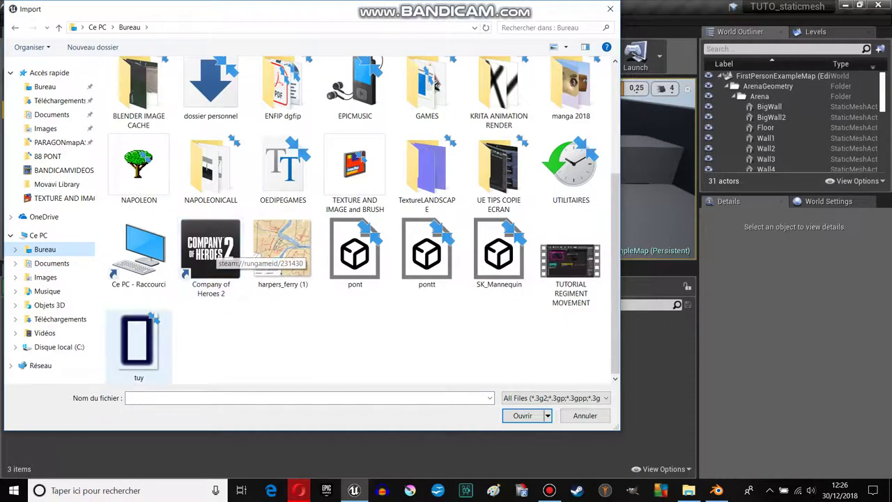
left_click(426, 253)
left_click(522, 416)
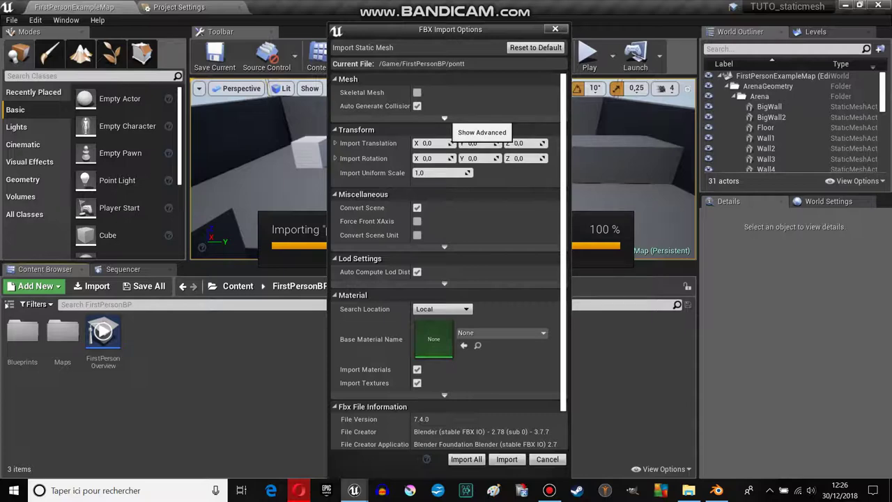
Step: Set the advanced Normal Import Method to Import Normals and Tangents and import all
left_click(445, 119)
scroll(516, 185, "down", 2)
scroll(516, 185, "up", 2)
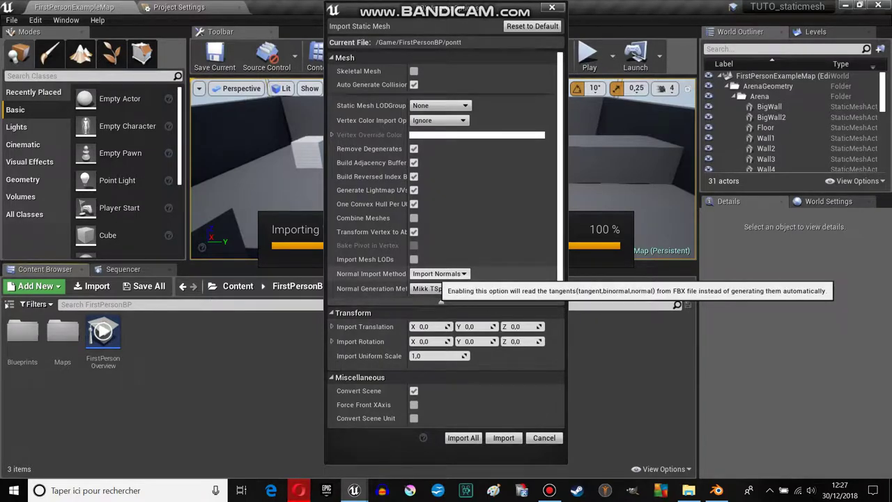
left_click(439, 273)
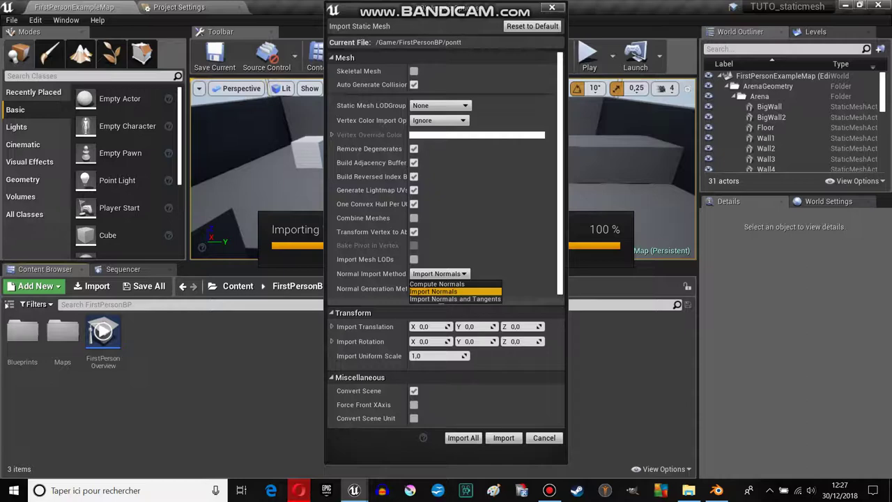
left_click(455, 298)
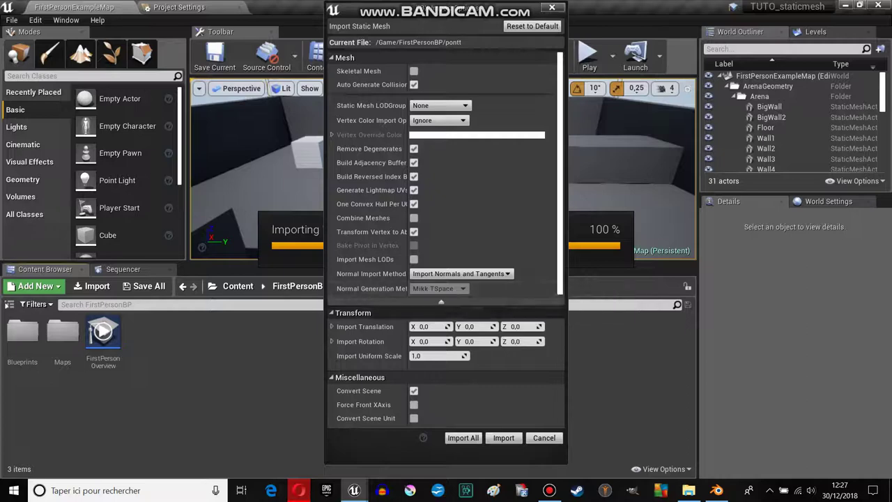
scroll(447, 244, "down", 5)
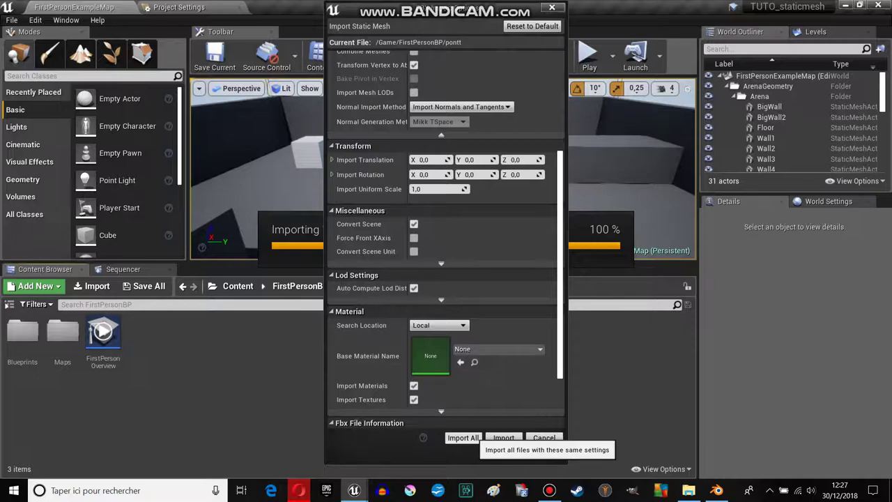
scroll(418, 387, "down", 1)
scroll(418, 387, "down", 2)
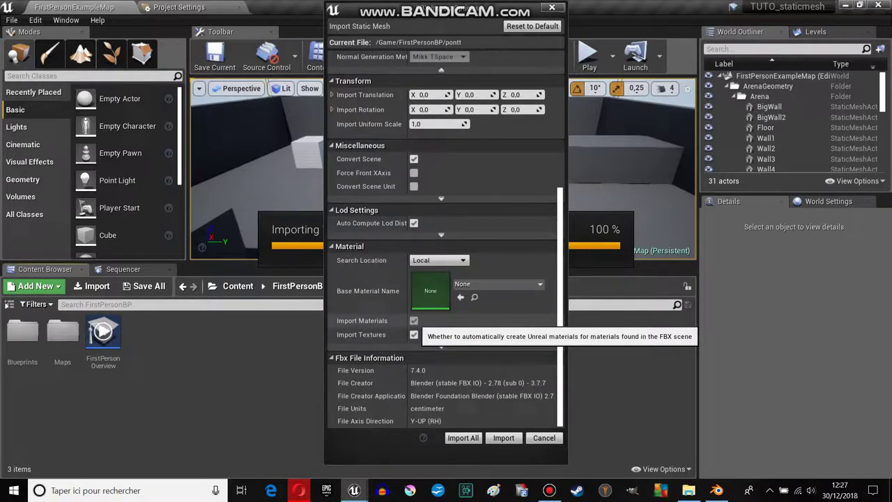
left_click(463, 438)
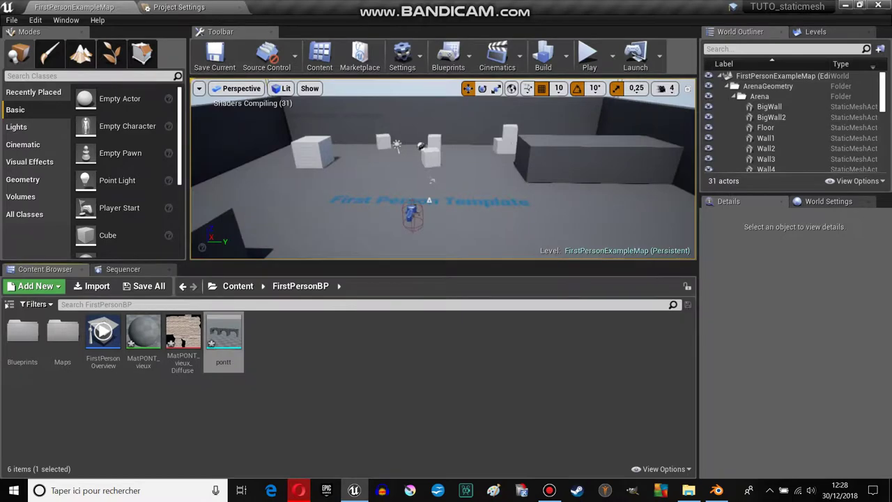
Step: Drag pontt into the level and move it to X -570, Z 360
right_click_drag(443, 175, 443, 195)
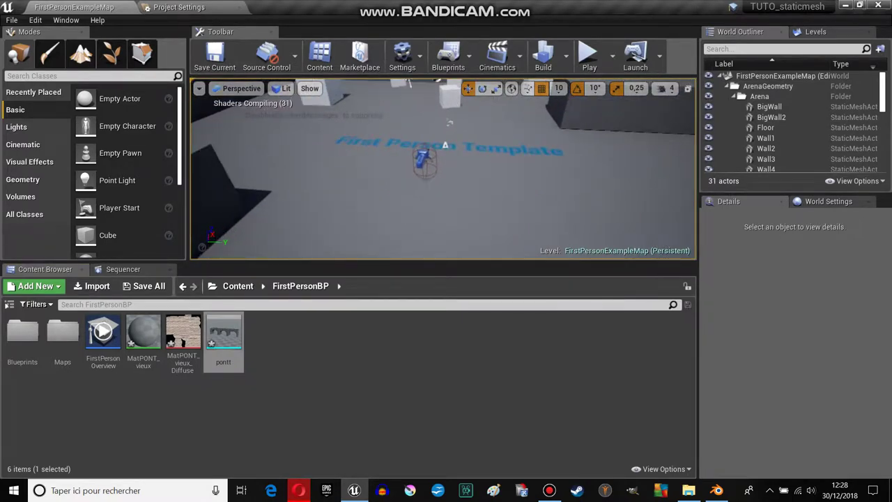
mouse_move(223, 338)
left_mouse_down()
mouse_move(449, 123)
mouse_move(499, 142)
left_mouse_up()
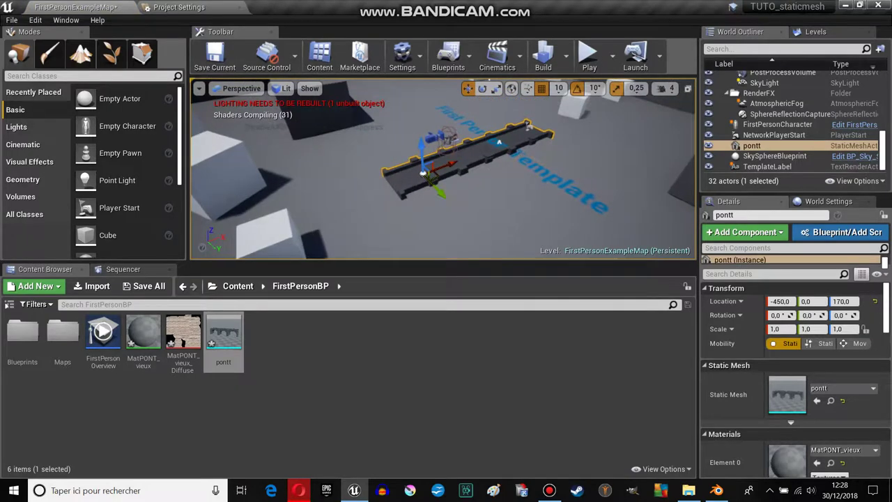
mouse_move(422, 148)
left_mouse_down()
mouse_move(433, 111)
mouse_move(648, 180)
left_mouse_up()
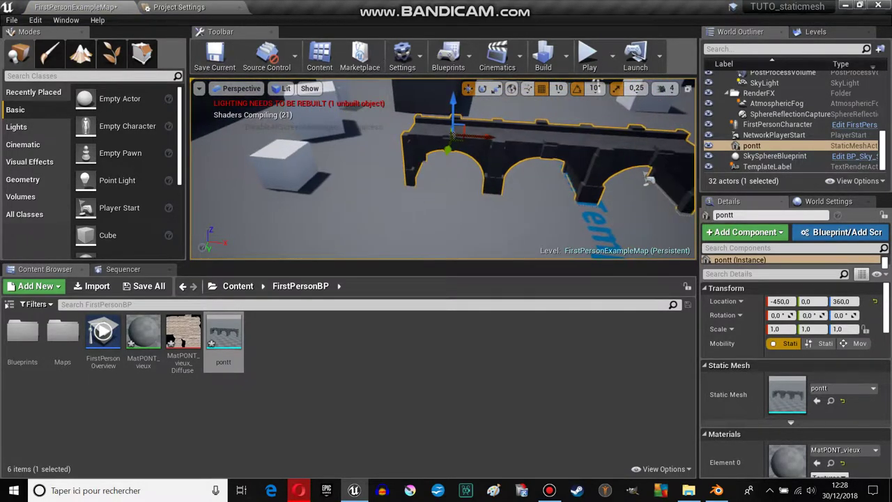
left_click_drag(476, 138, 548, 159)
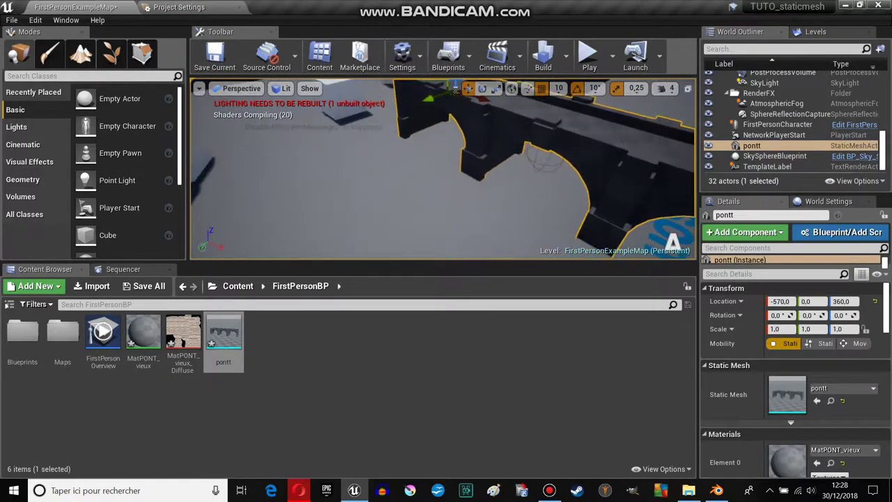
key("f")
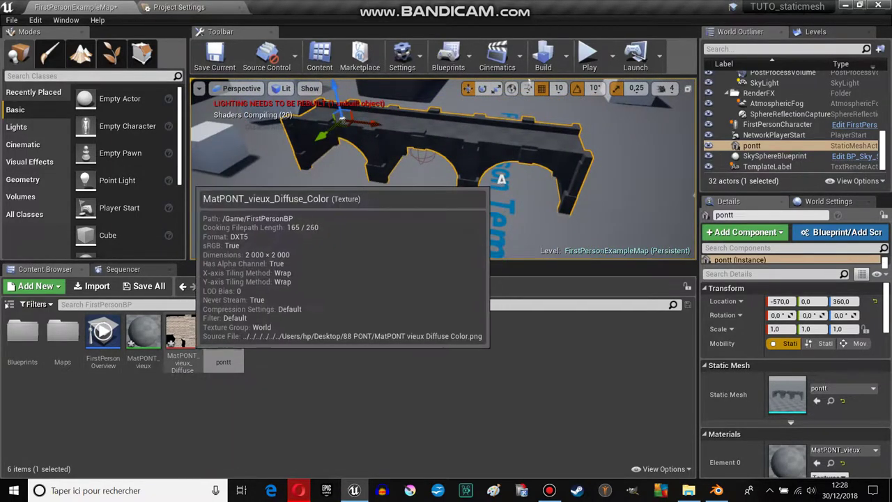
Step: Look over the brick-textured bridge and open the MatPONT_vieux material
left_click(183, 338)
left_click_drag(447, 174, 530, 174, "alt")
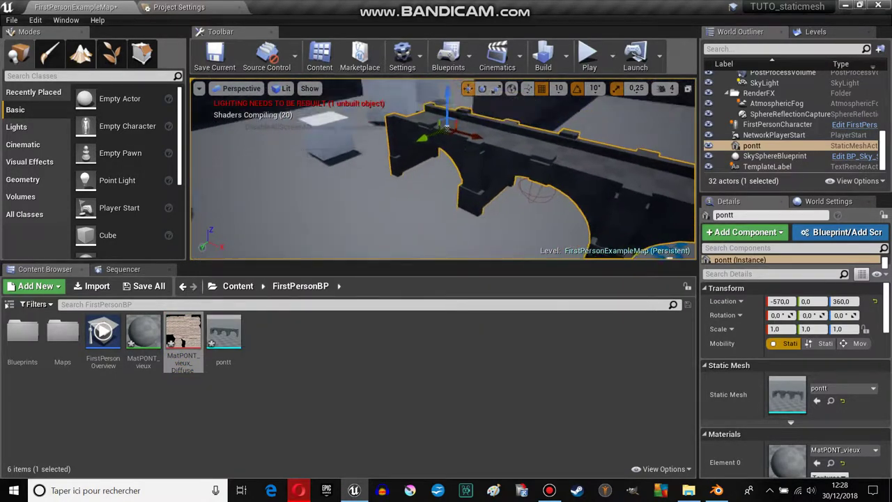
left_click_drag(447, 174, 390, 174, "alt")
left_click_drag(562, 249, 516, 249, "alt")
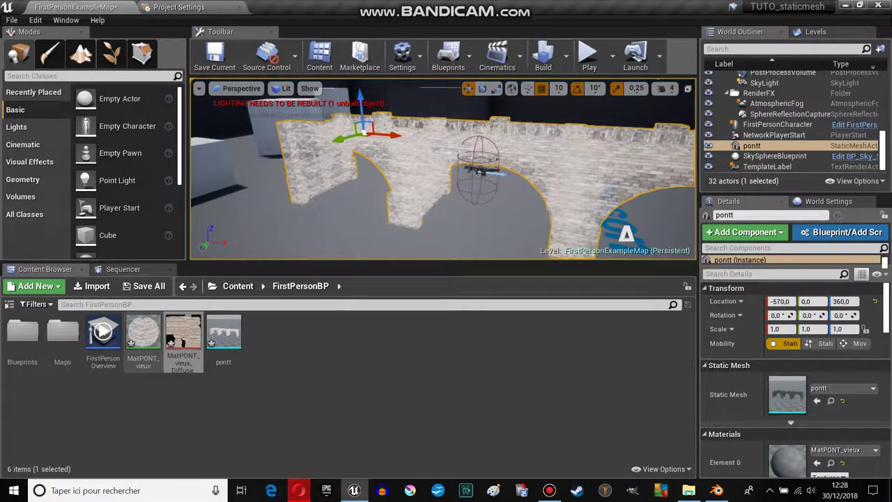
double_click(143, 335)
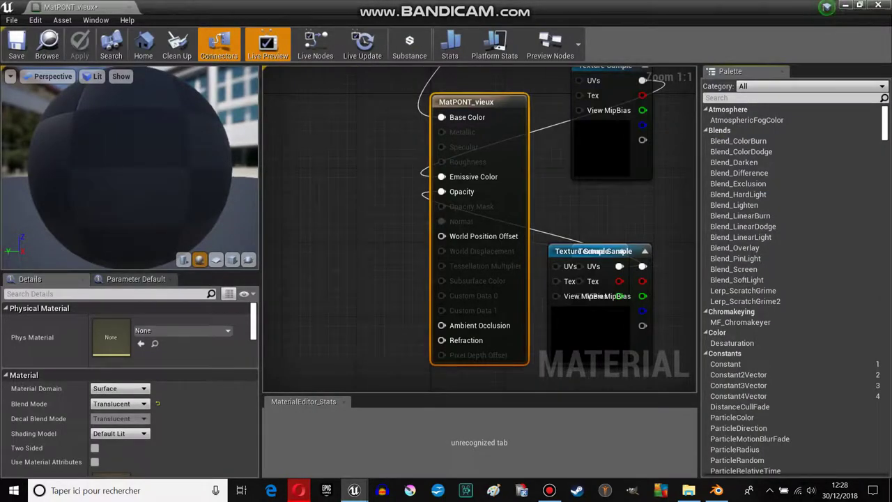
Step: Spread out the Texture Sample nodes in the MatPONT_vieux graph
scroll(295, 196, "down", 2)
right_click_drag(295, 195, 449, 252)
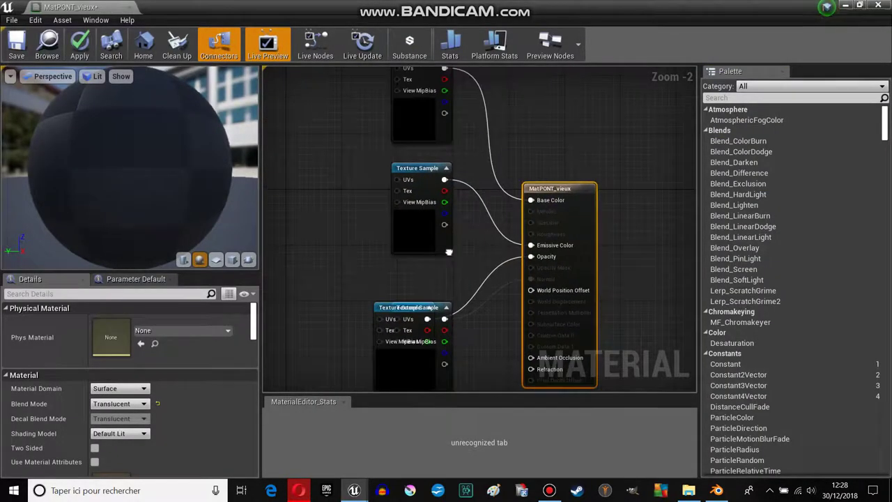
left_click_drag(411, 307, 328, 260)
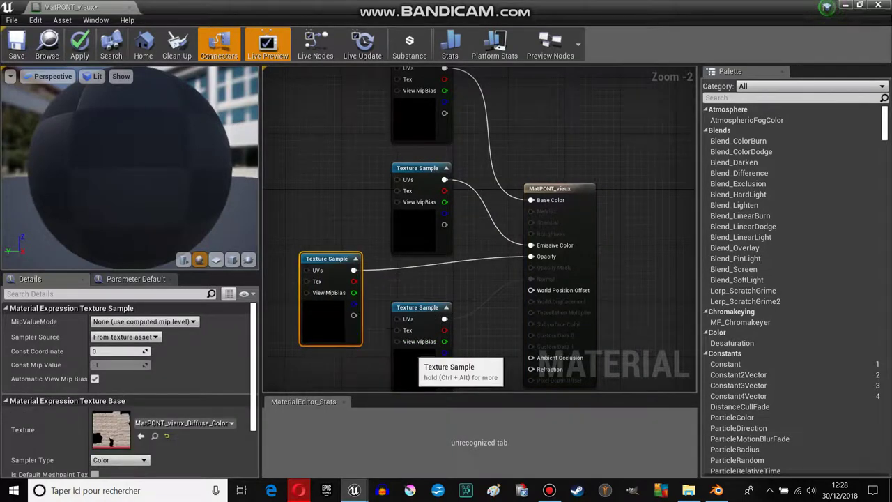
left_click_drag(419, 307, 345, 391)
right_click_drag(342, 384, 342, 321)
right_click_drag(418, 209, 494, 315)
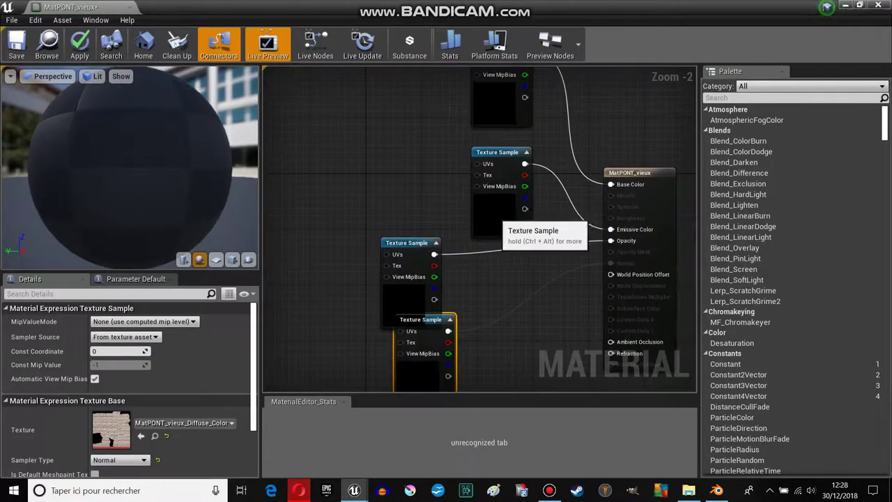
left_click_drag(507, 217, 435, 206)
right_click_drag(434, 206, 417, 267)
left_click_drag(488, 98, 402, 98)
right_click_drag(394, 104, 390, 42)
Step: Delete the two unused Texture Sample nodes and centre the remaining one
left_click(417, 198)
right_click_drag(417, 192, 425, 145)
key("Delete")
left_click(391, 253)
key("Delete")
right_click_drag(418, 209, 389, 276)
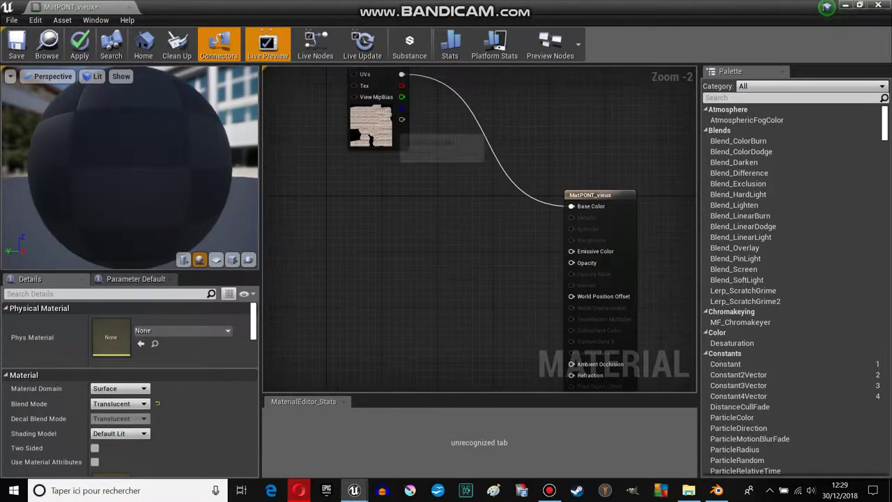
left_click_drag(377, 92, 426, 168)
scroll(669, 334, "up", 2)
left_click_drag(317, 218, 327, 244)
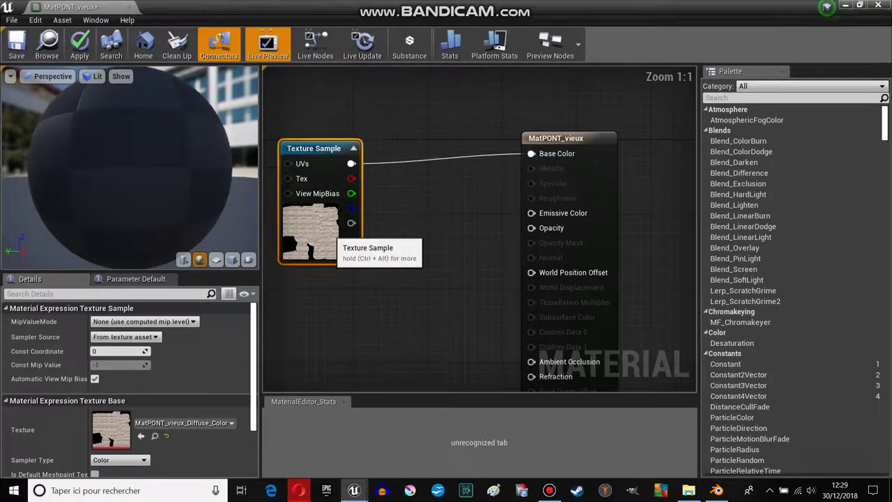
Step: Reposition the material result node and change Blend Mode from Translucent to Opaque
left_click(608, 223)
left_click_drag(608, 223, 617, 187)
left_click_drag(610, 148, 582, 175)
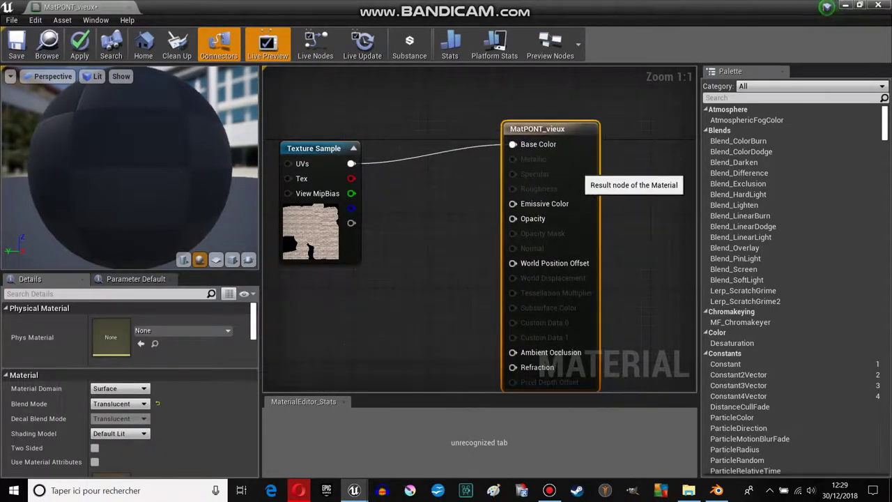
left_click_drag(586, 180, 595, 171)
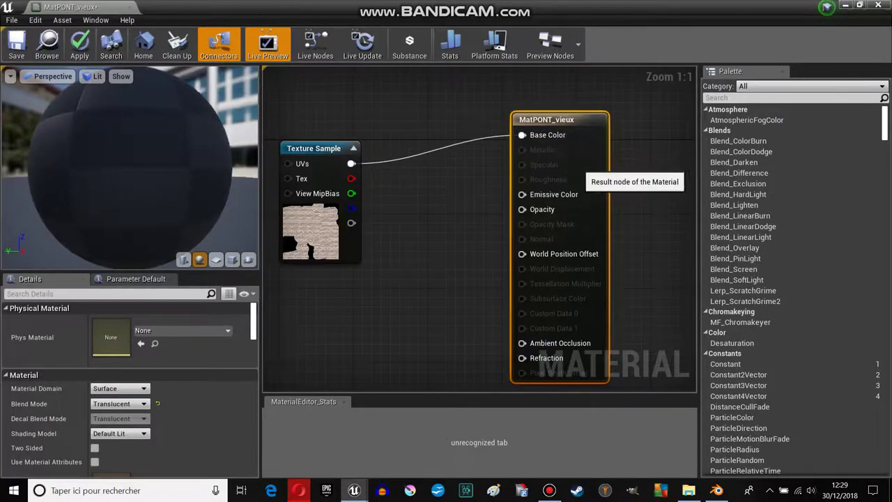
scroll(129, 390, "down", 2)
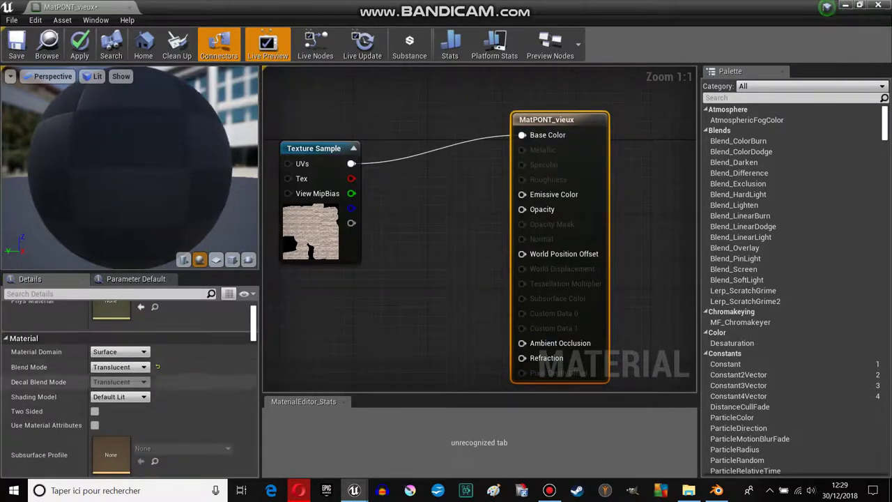
left_click(132, 366)
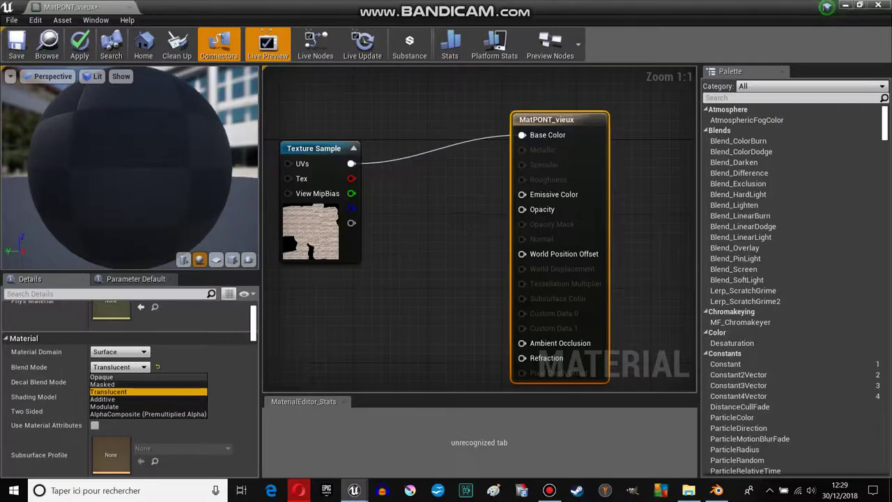
left_click(102, 377)
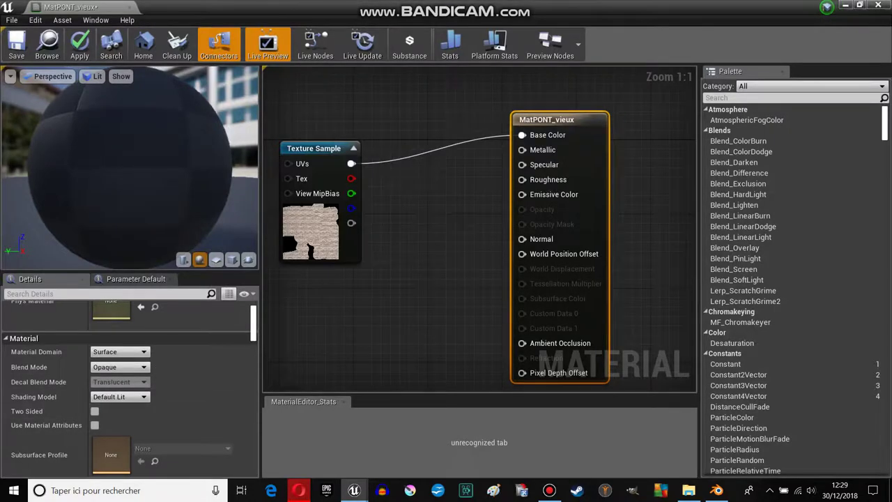
Step: Add a Constant of 0 and connect it to Specular
right_click_drag(454, 213, 478, 169)
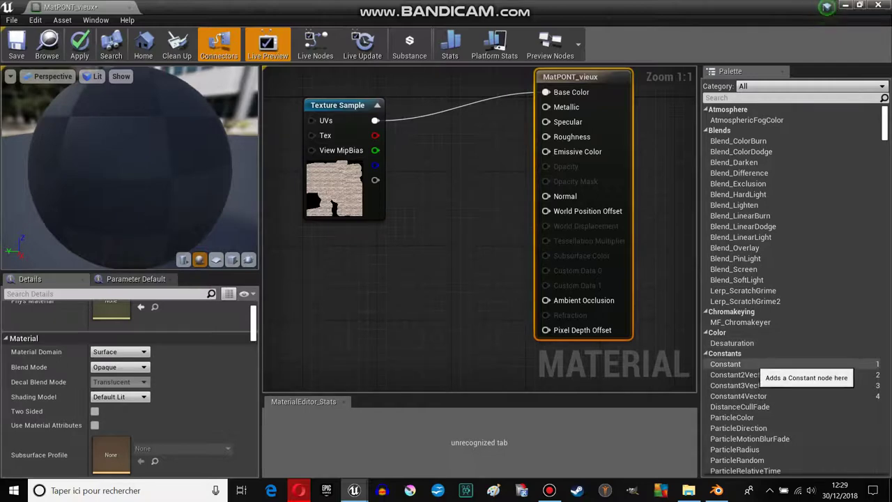
left_click_drag(729, 364, 786, 269)
left_click_drag(366, 271, 552, 131)
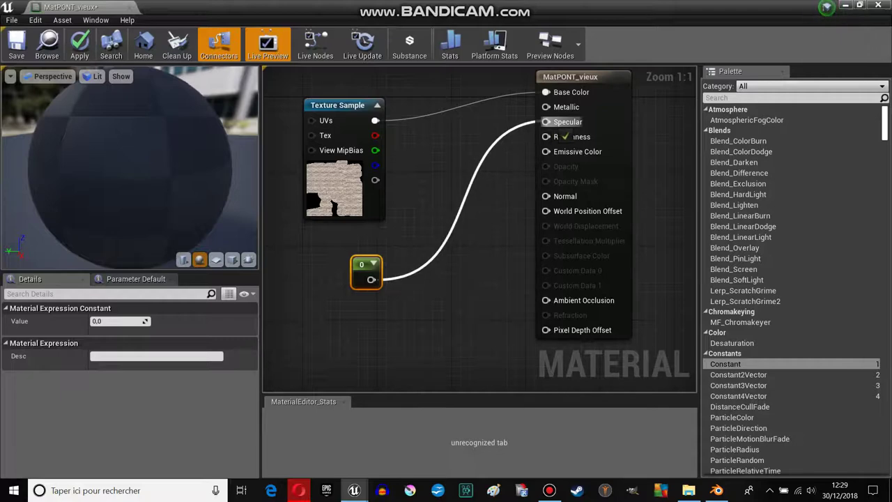
left_click_drag(562, 132, 562, 132)
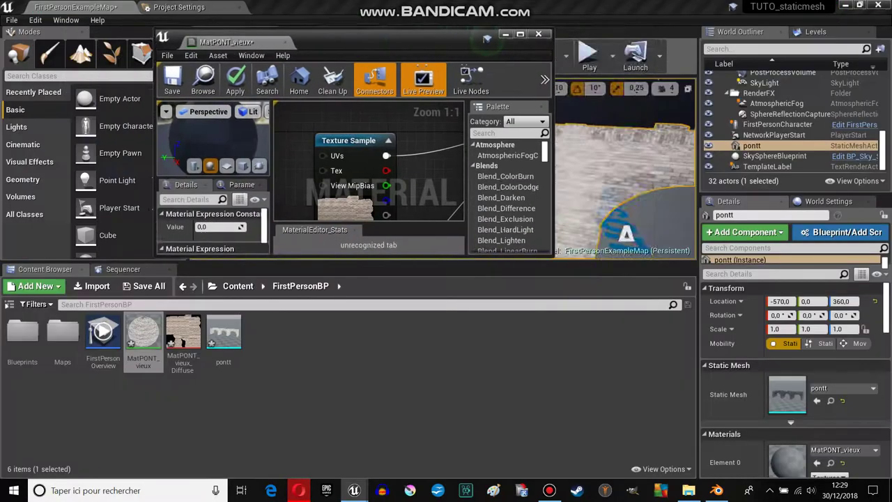
Step: Set the material preview mesh to the pontt bridge and maximise the editor
left_click_drag(209, 7, 558, 30)
scroll(680, 155, "down", 3)
scroll(680, 155, "down", 1)
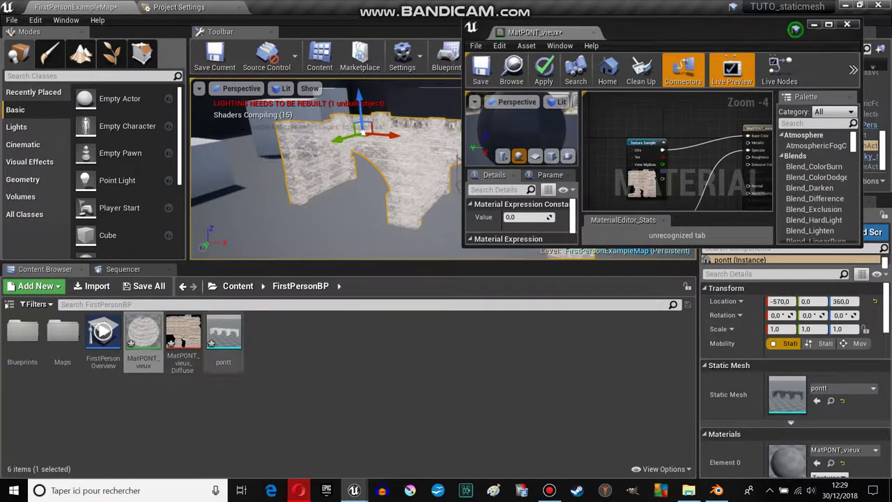
left_click(223, 333)
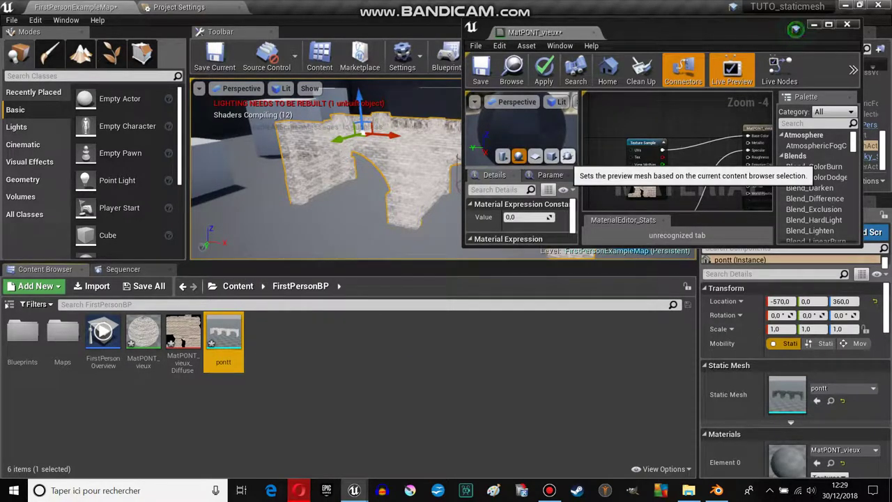
left_click(795, 28)
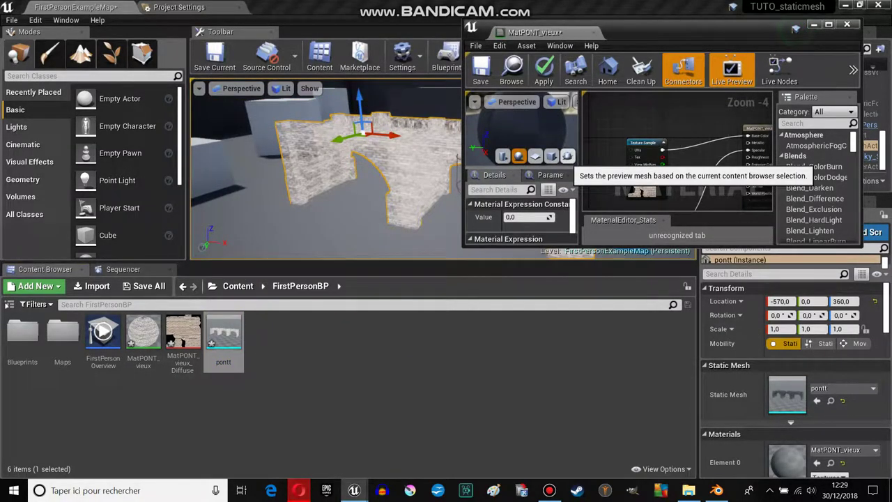
left_click(796, 28)
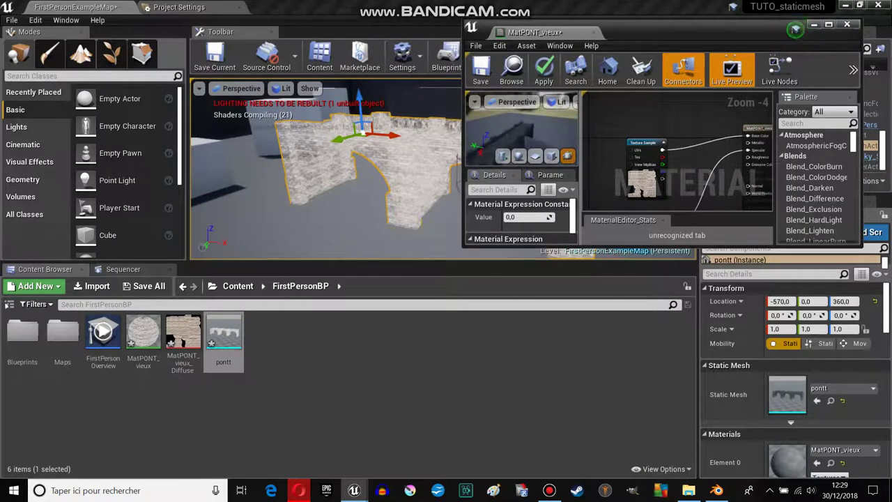
double_click(795, 28)
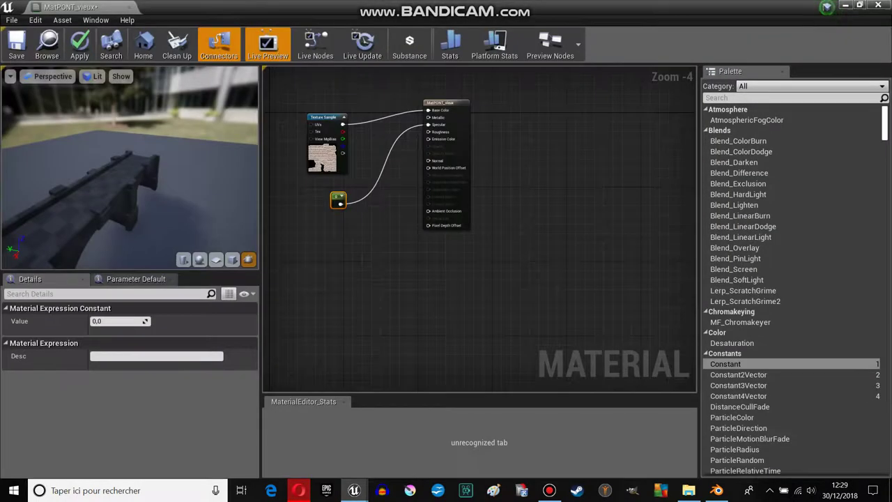
Step: Add a TexCoord node and wire it into the Texture Sample's UVs pin
left_click_drag(140, 182, 105, 181)
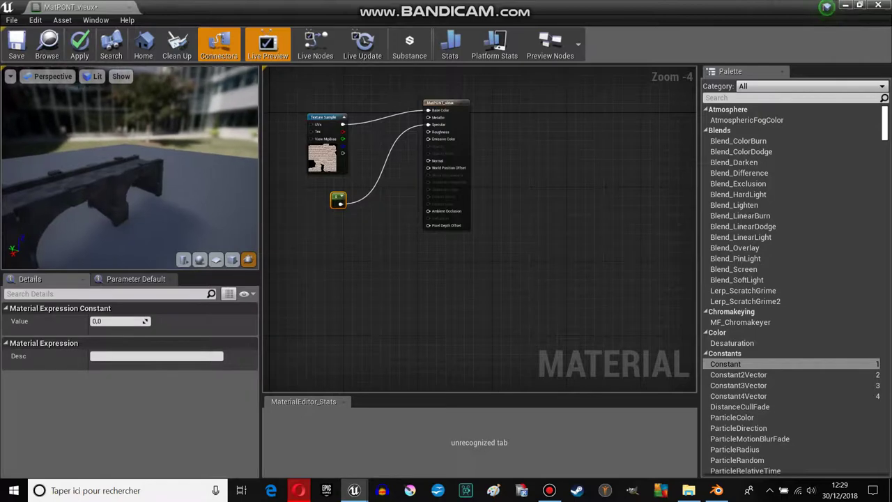
left_click_drag(130, 167, 49, 175)
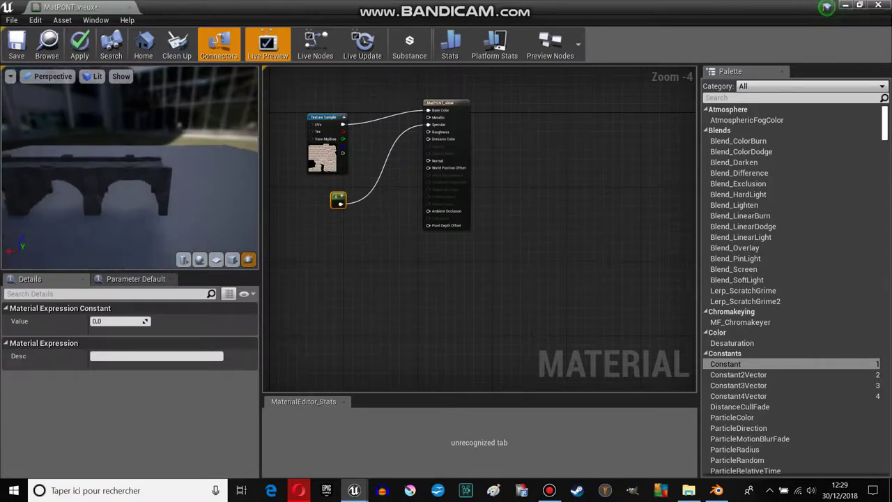
right_click_drag(418, 209, 487, 236)
left_click_drag(48, 174, 35, 198)
scroll(379, 178, "up", 2)
left_click_drag(412, 188, 433, 188)
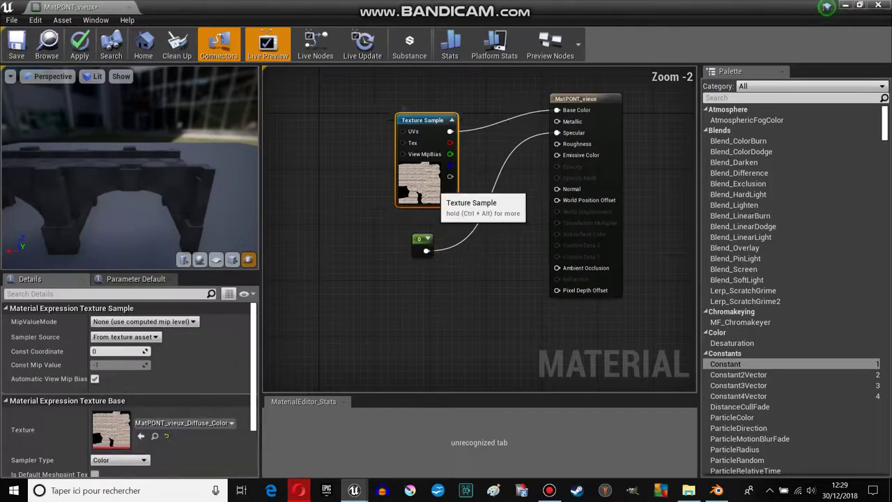
right_click_drag(306, 184, 333, 207)
left_click(307, 189)
scroll(314, 202, "up", 2)
left_click_drag(350, 201, 491, 155)
mouse_move(334, 194)
left_mouse_down()
mouse_move(331, 157)
mouse_move(357, 136)
mouse_move(338, 135)
left_mouse_up()
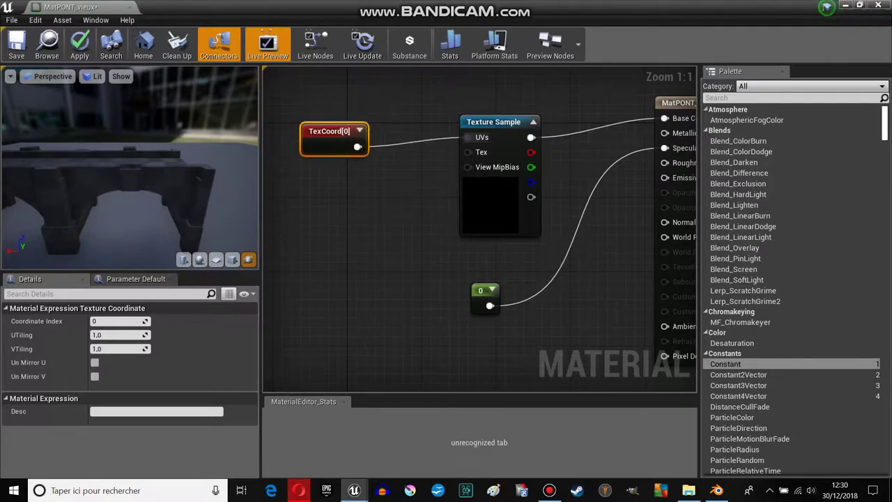
Step: Apply the MatPONT_vieux changes and orbit the preview around the textured bridge
left_click(450, 139)
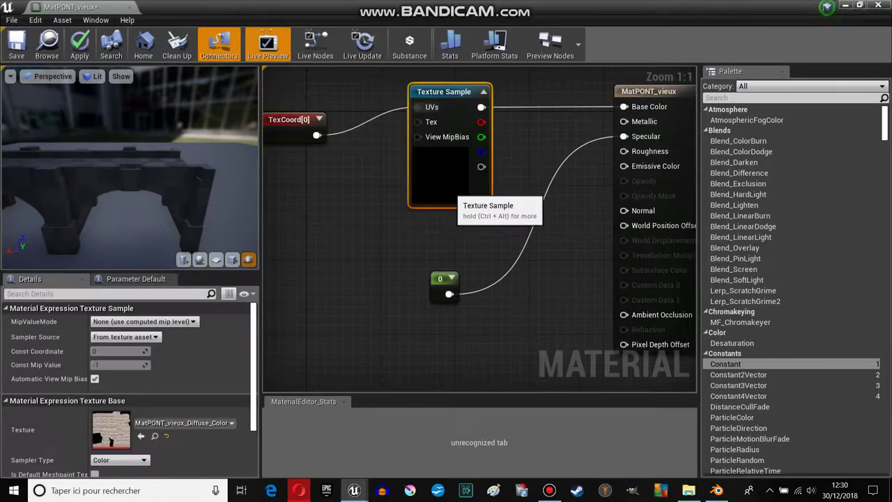
left_click(79, 45)
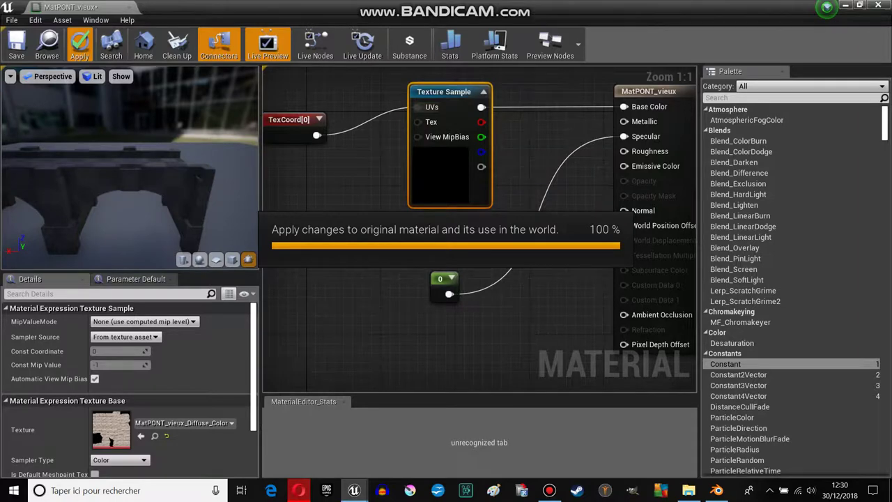
mouse_move(130, 167)
left_mouse_down()
mouse_move(182, 167)
mouse_move(140, 209)
mouse_move(139, 153)
mouse_move(112, 157)
left_mouse_up()
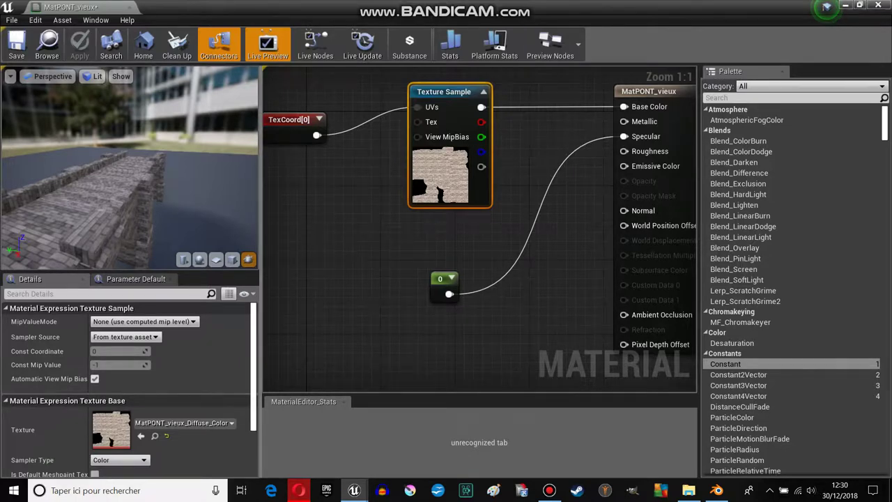
left_click_drag(112, 157, 153, 157)
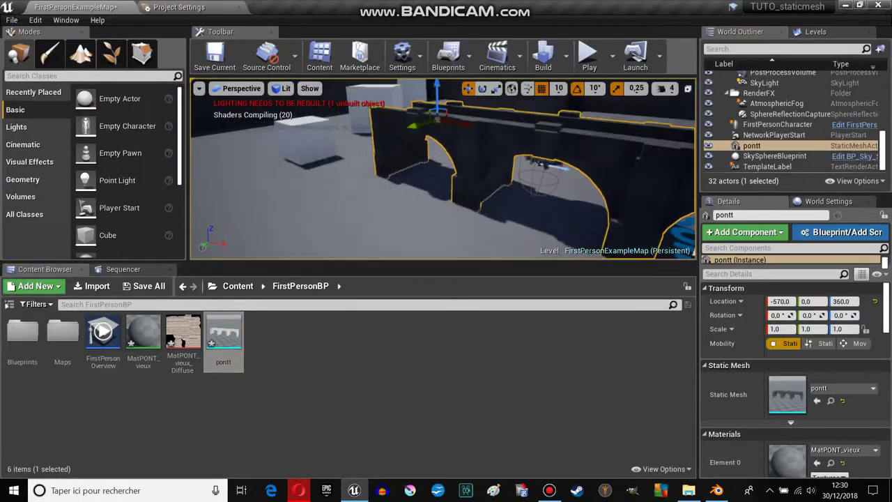
Step: Fly around and frame the textured pontt bridge, then select the ground plane in Blender
scroll(570, 97, "down", 3)
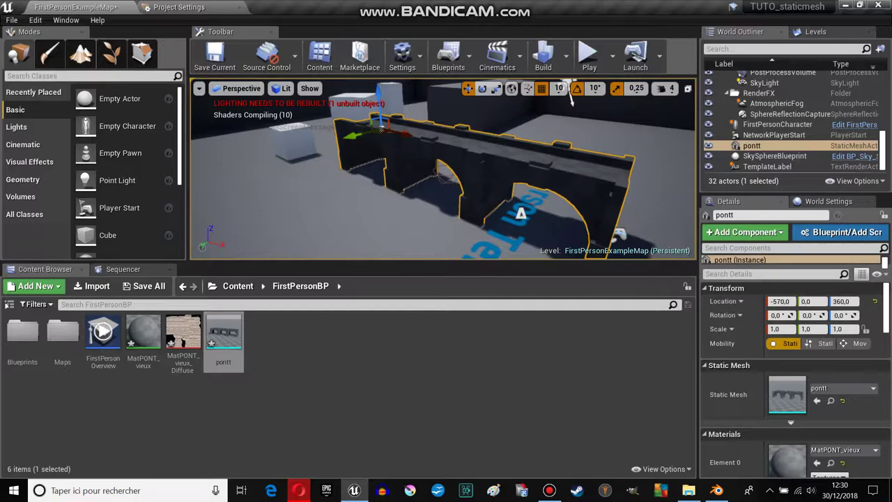
left_click_drag(446, 209, 418, 182)
key("f")
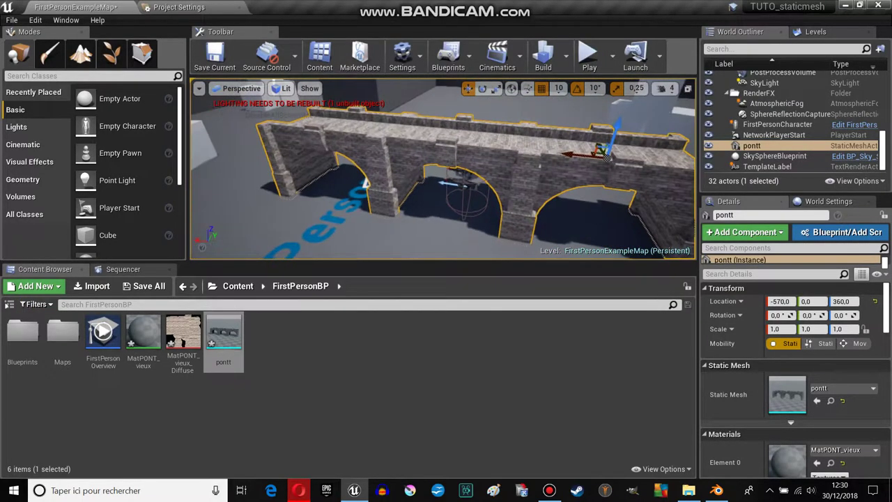
left_click_drag(446, 174, 664, 84)
left_click_drag(447, 174, 460, 140)
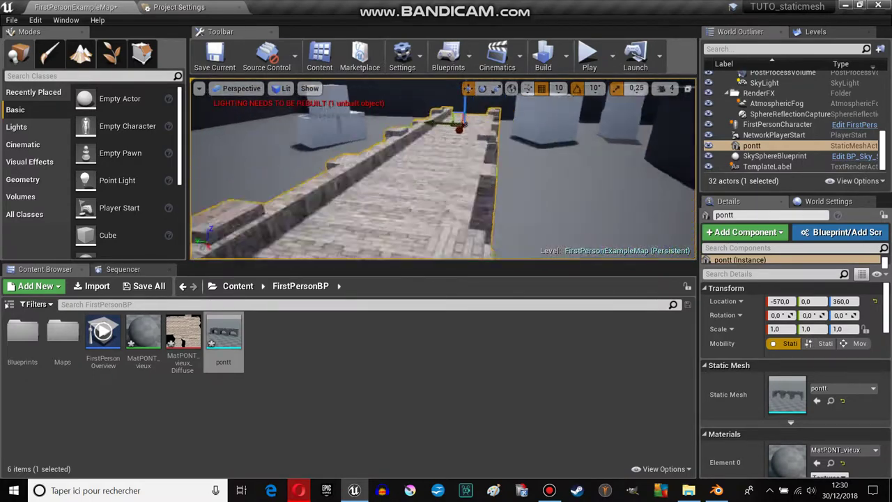
left_click_drag(446, 174, 488, 160)
right_click_drag(446, 174, 425, 197)
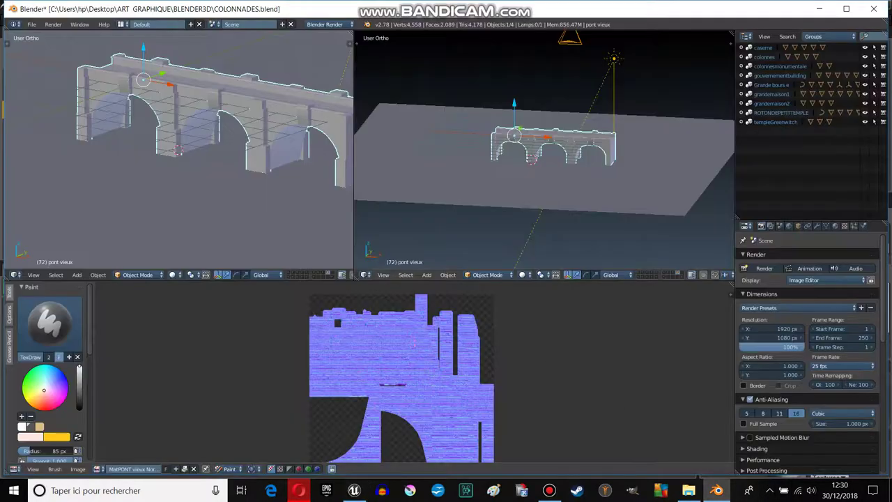
middle_click_drag(544, 160, 544, 202)
right_click(447, 209)
Step: Duplicate the bridge in place onto layer 10 and show only that layer
right_click(555, 143)
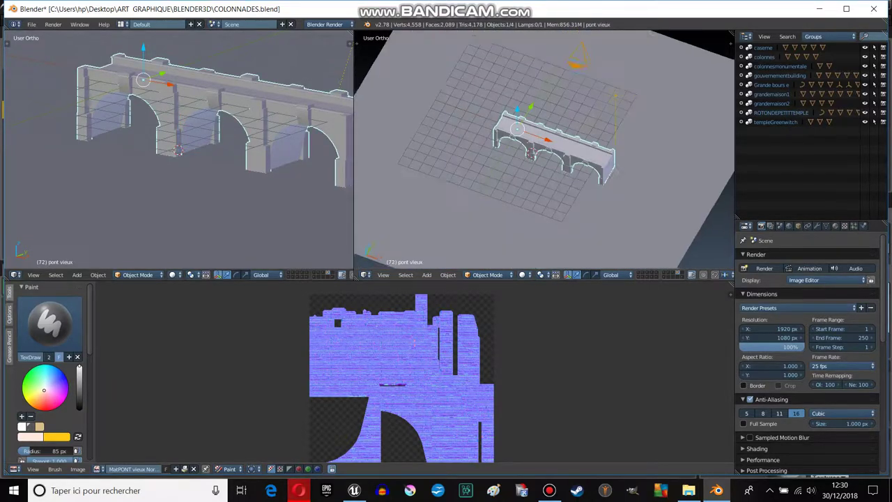
key("shift+d")
key("Escape")
key("m")
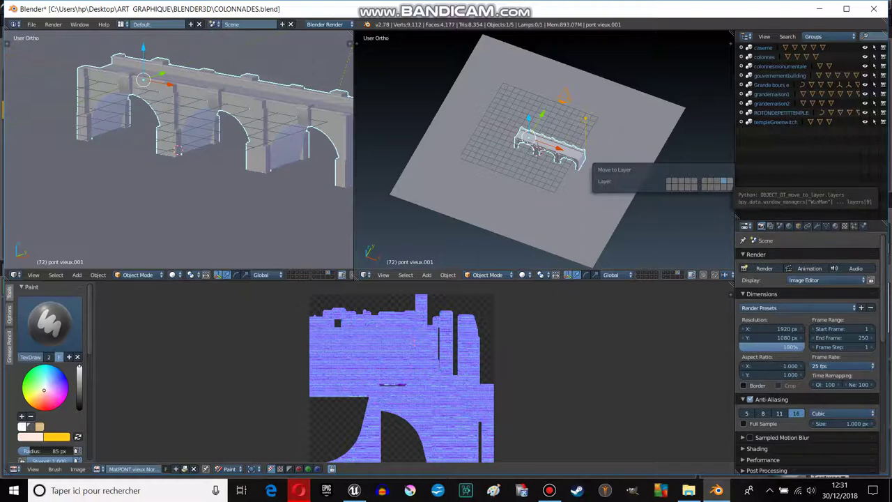
left_click(727, 179)
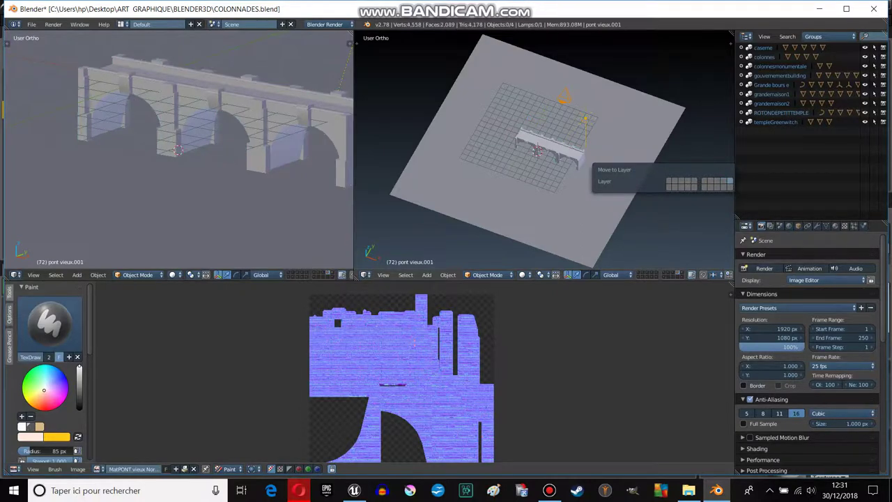
key("0")
Step: Delete the Array modifier, keeping only Edge Split on the bridge
scroll(544, 147, "up", 4)
middle_click_drag(543, 146, 530, 119)
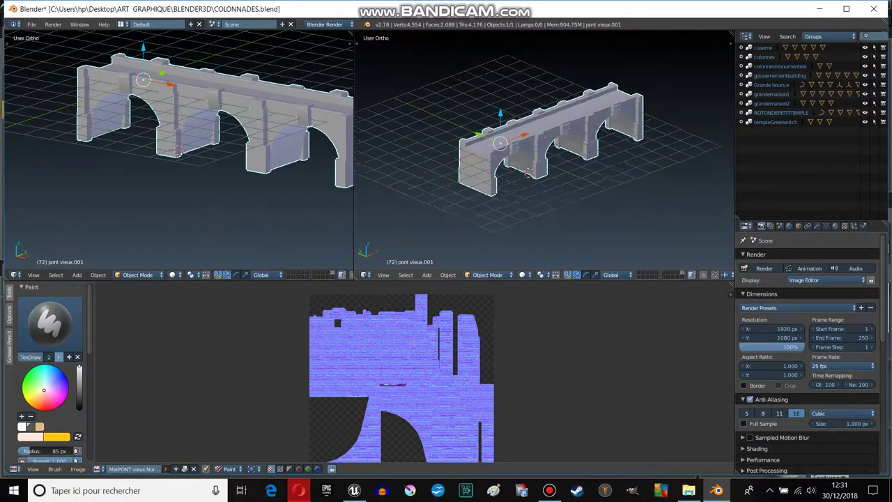
left_click(817, 225)
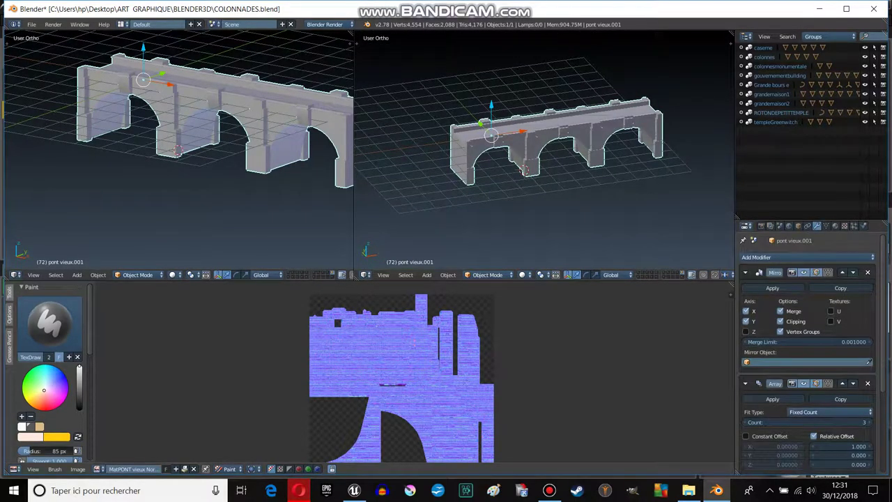
middle_click_drag(530, 118, 530, 98)
scroll(809, 349, "down", 5)
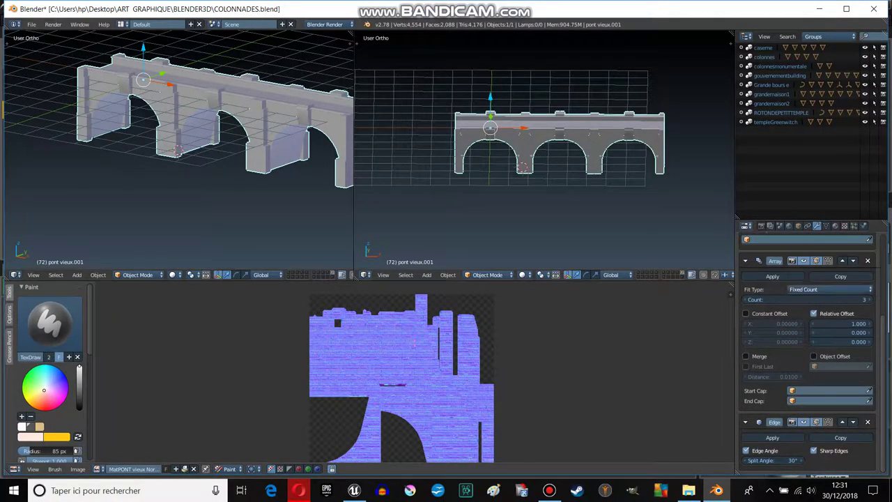
left_click(868, 260)
scroll(544, 133, "up", 4)
Step: Duplicate the single arch and slide the copy sideways along the X axis
scroll(544, 133, "down", 3)
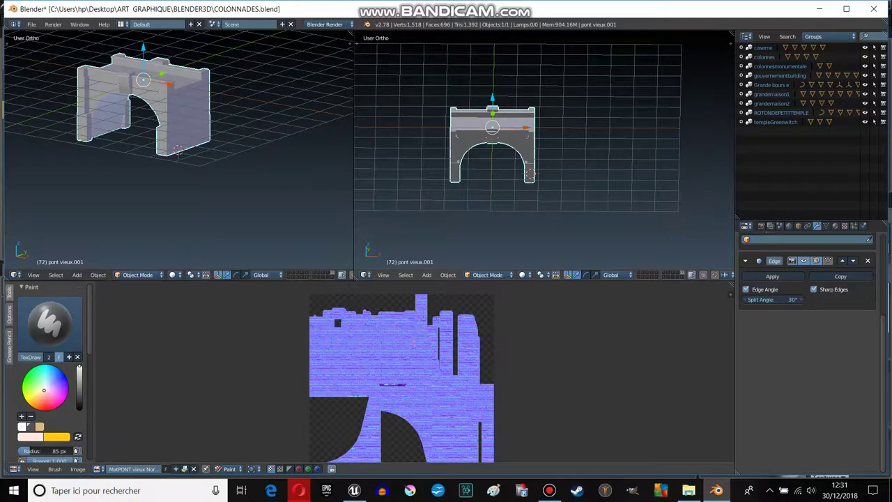
scroll(518, 134, "up", 1, "shift")
key("shift+d")
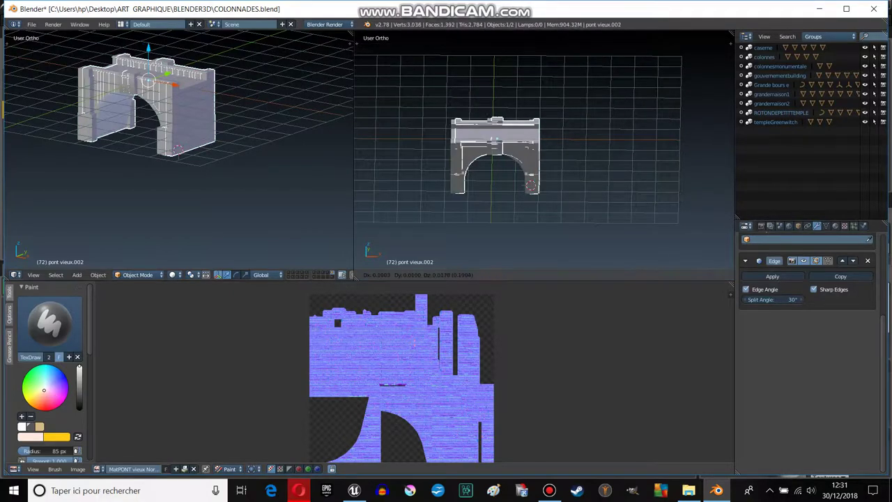
key("Escape")
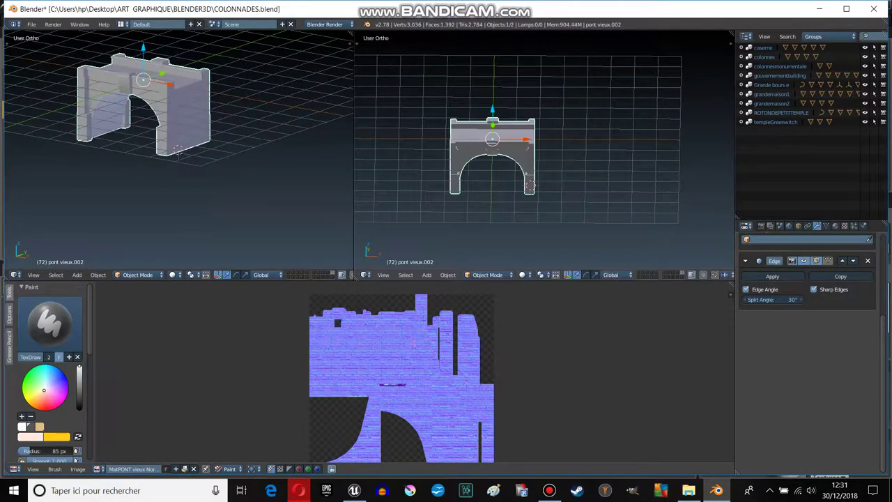
key("g")
key("x")
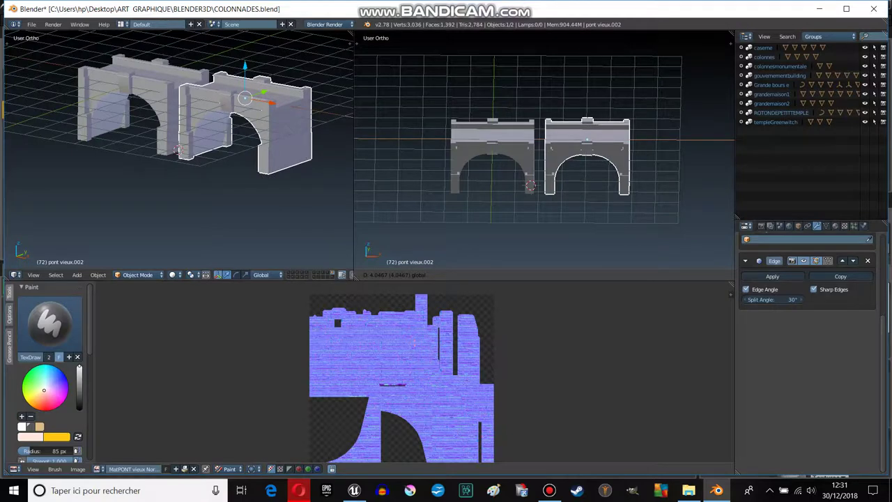
key("Return")
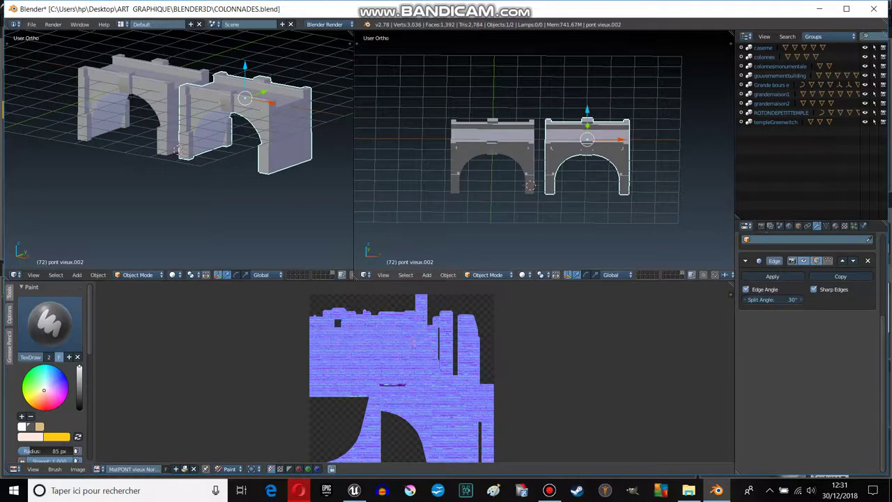
key("ctrl+z")
key("ctrl+z")
key("ctrl+z")
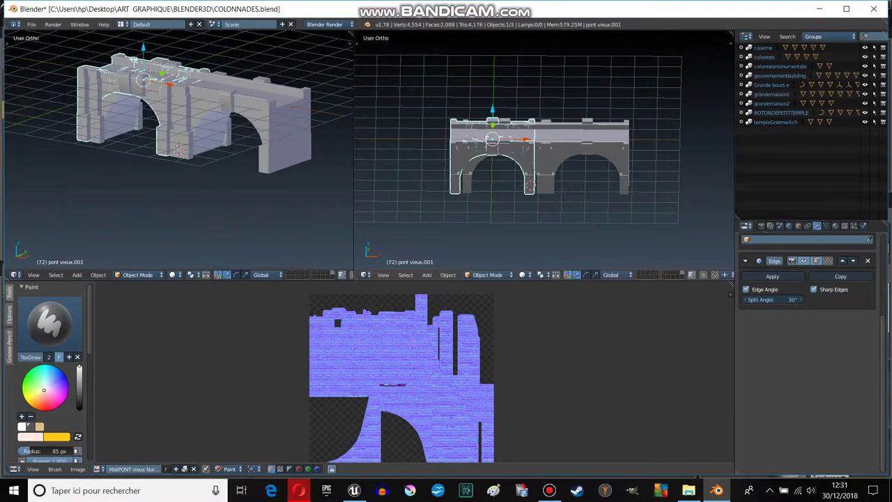
Step: Move the arch pieces away from the bridge so they stand separately
middle_click_drag(544, 139, 516, 119)
key("g")
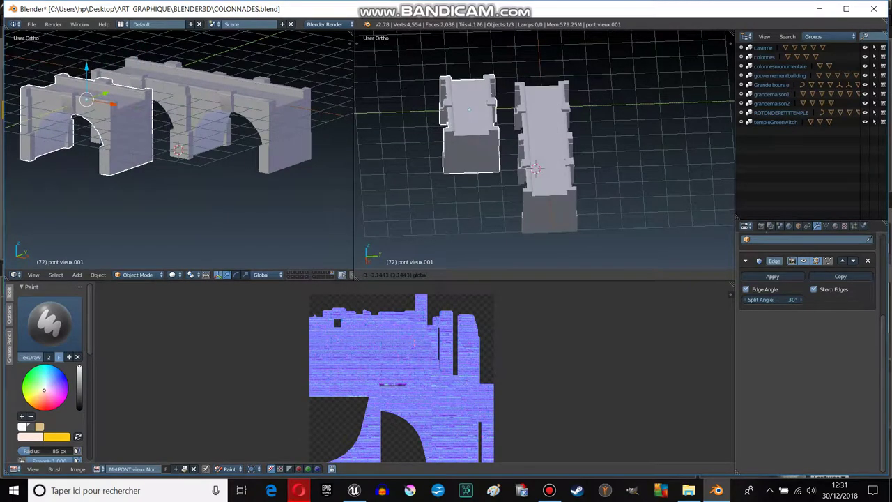
key("Return")
middle_click_drag(543, 139, 558, 160)
right_click(579, 168)
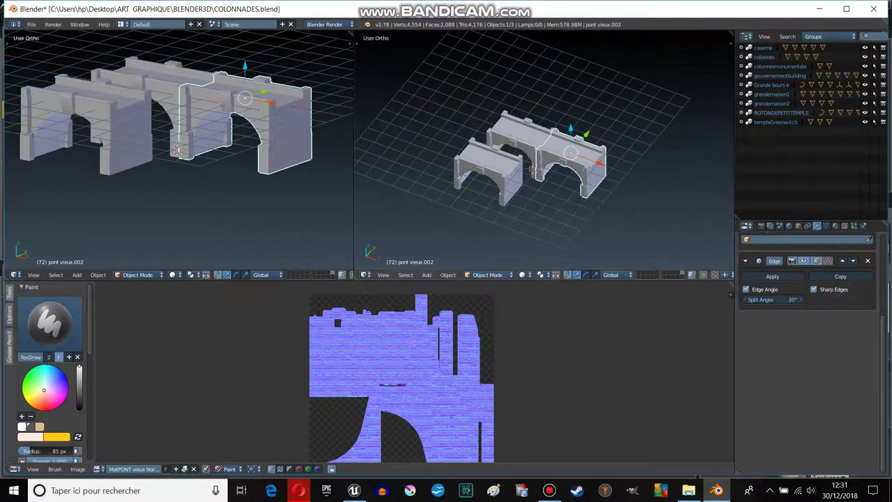
key("g")
key("Return")
Step: Select pont vieux.001 and reframe the view, leaving that piece in place
right_click(84, 118)
key("g")
key("Escape")
scroll(544, 150, "up", 5)
middle_click_drag(544, 150, 575, 141, "shift")
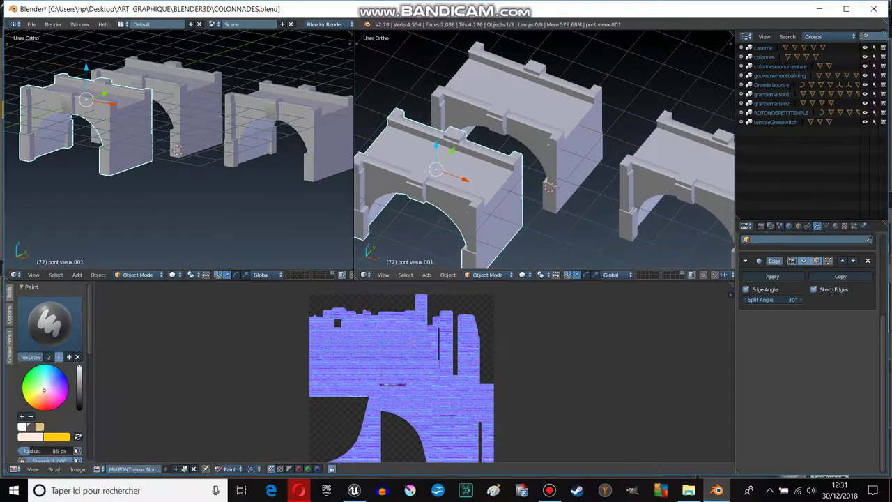
key("g")
key("Escape")
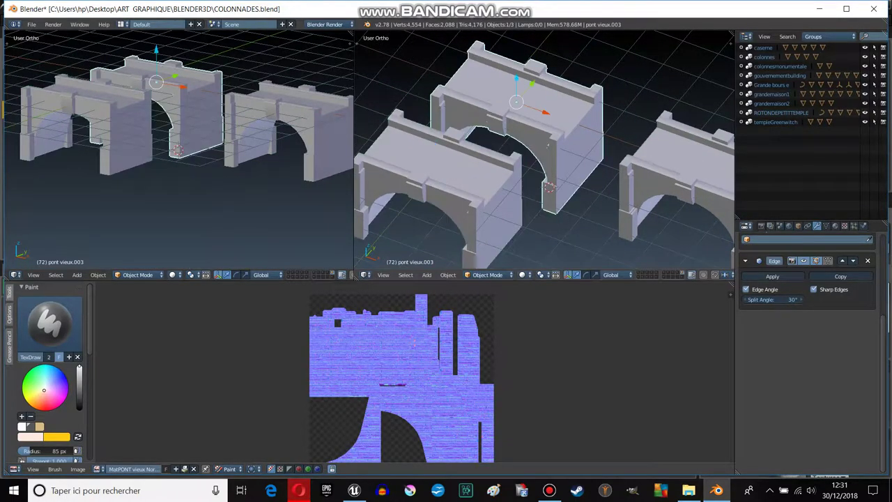
Step: Bring the right arch piece closer in and select all three pieces
right_click(680, 174)
key("g")
key("Return")
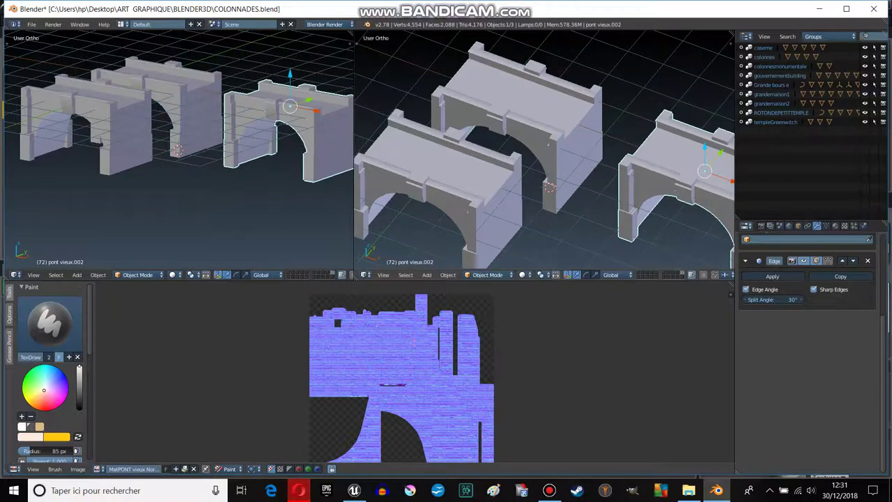
scroll(544, 150, "down", 2)
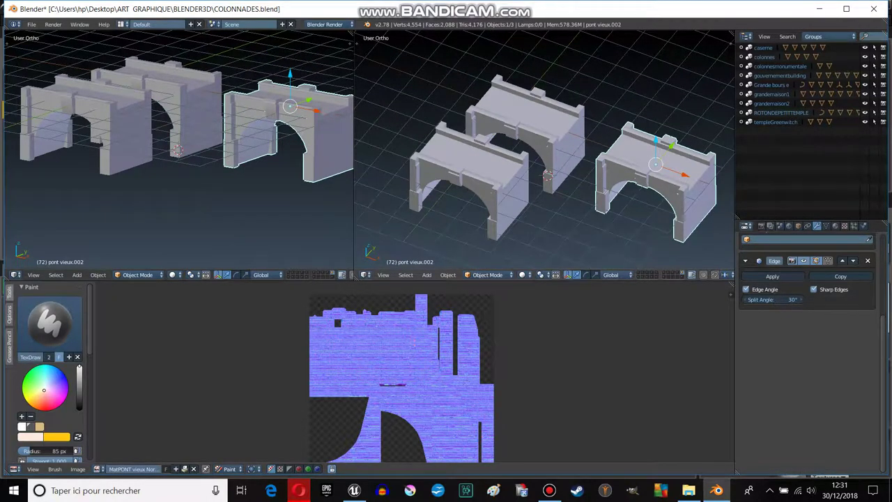
key("a")
key("a")
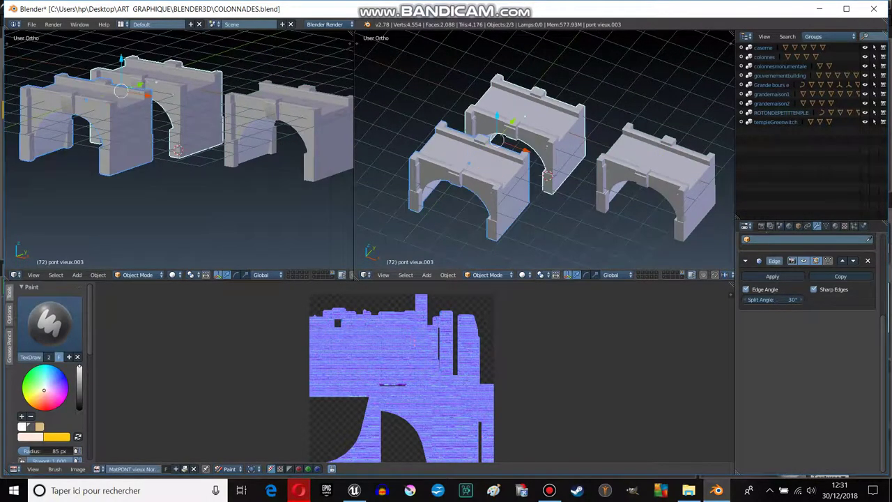
left_click(31, 24)
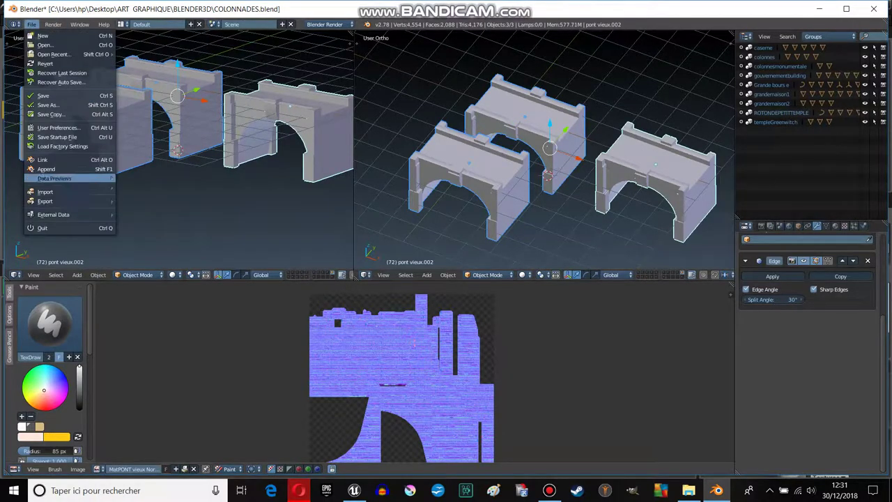
Step: Export the three pieces to the Desktop as separationmesh.fbx with Apply Modifiers enabled
mouse_move(63, 201)
left_click(142, 229)
type("separationmesh")
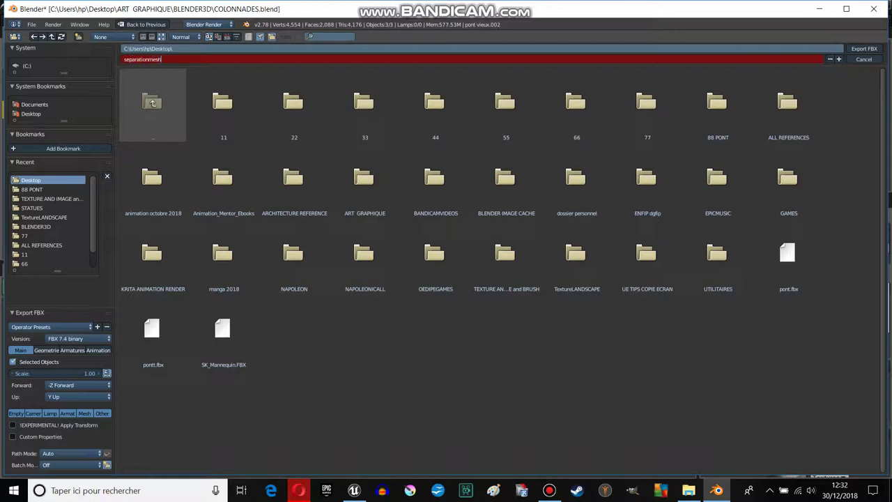
key("Return")
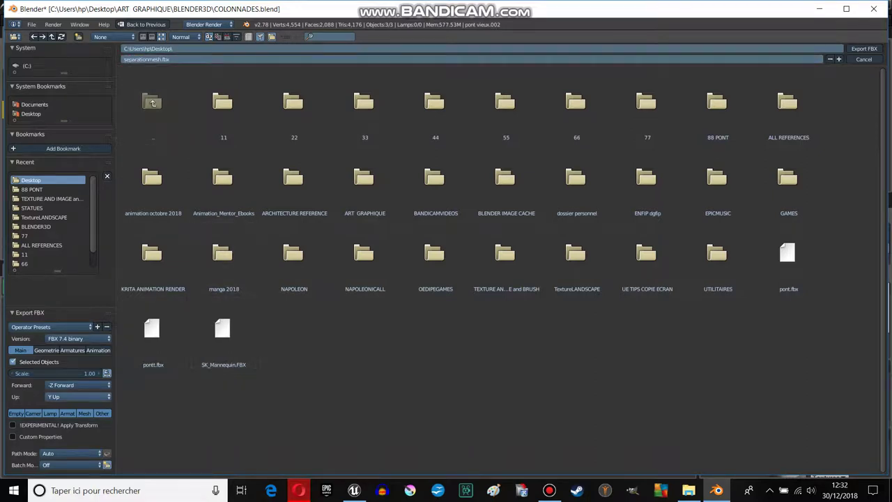
left_click(46, 350)
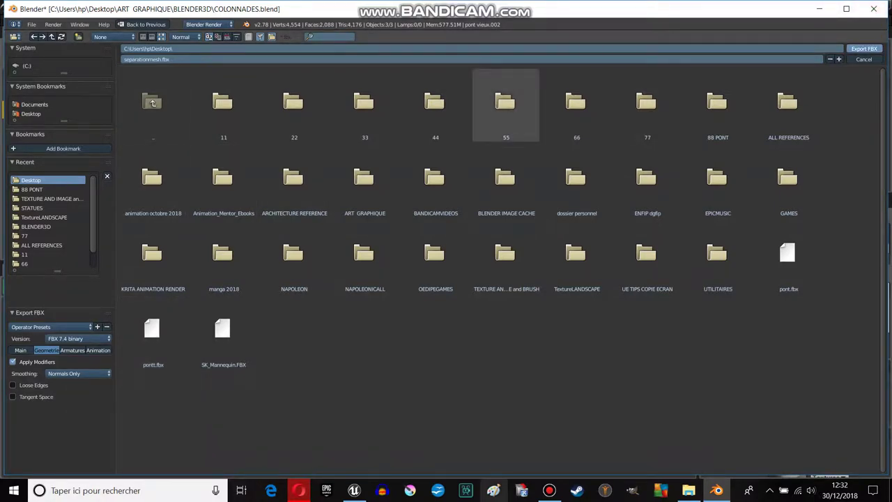
key("Escape")
left_click(355, 490)
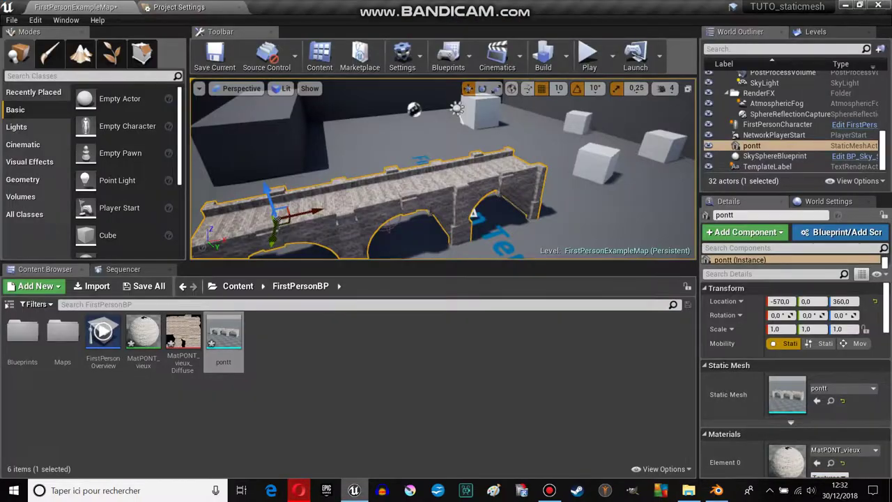
Step: Import separationmesh.fbx into FirstPersonBP using Import All, then close the Message Log
left_click(97, 286)
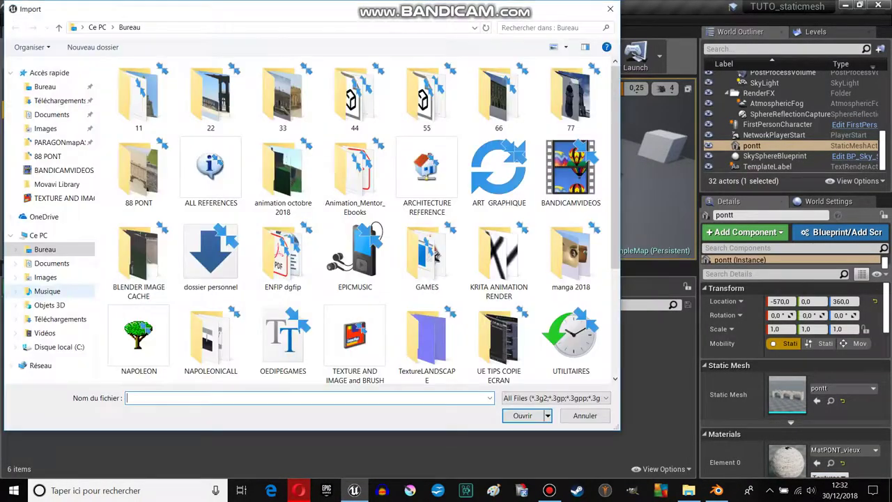
scroll(210, 251, "down", 3)
left_click(499, 244)
key("Return")
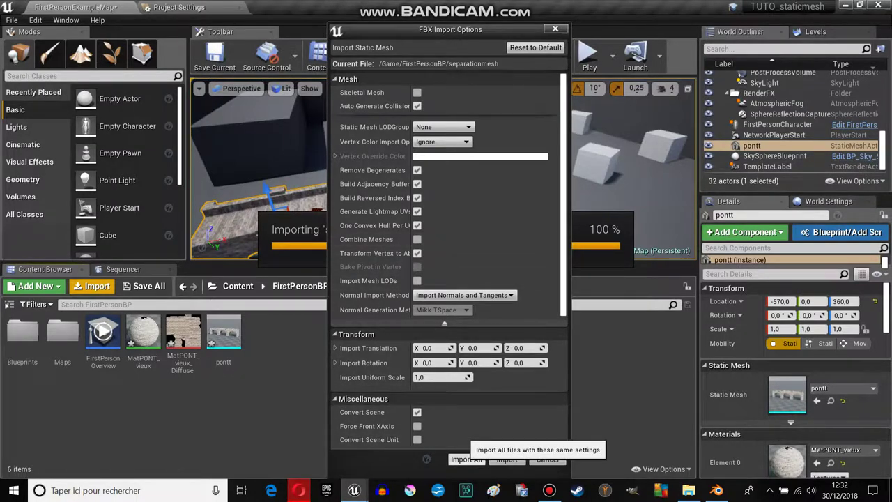
left_click(465, 460)
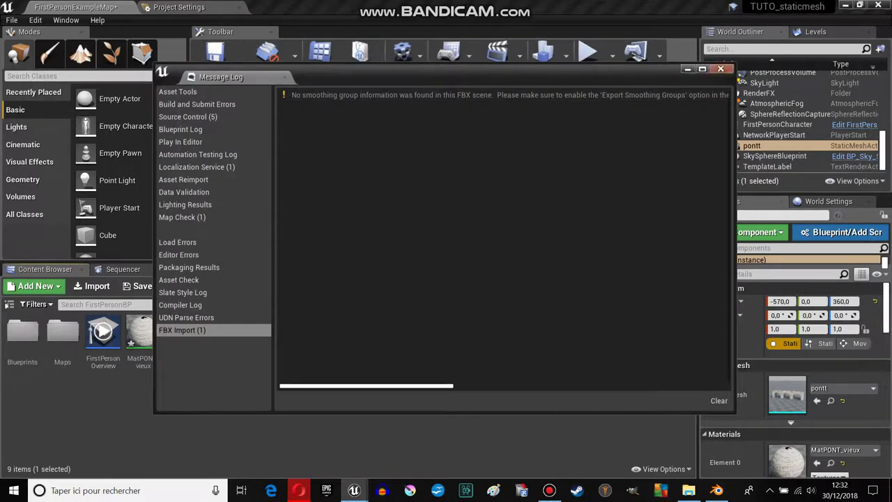
left_click(363, 211)
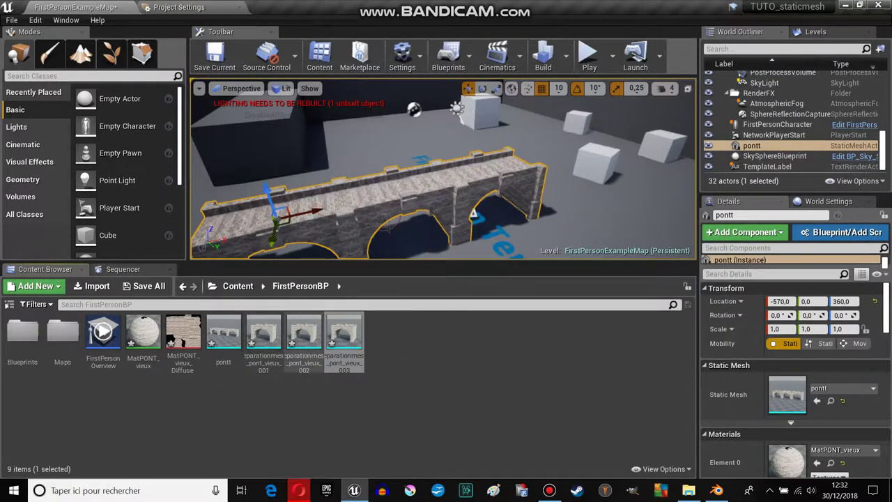
Step: Drag the separationmesh_pont_vieux _001, _002 and _003 meshes into the level
left_click_drag(363, 211, 348, 240)
mouse_move(344, 338)
left_mouse_down()
mouse_move(434, 300)
mouse_move(551, 209)
left_mouse_up()
mouse_move(304, 338)
left_mouse_down()
mouse_move(453, 212)
mouse_move(348, 178)
left_mouse_up()
left_click(264, 338)
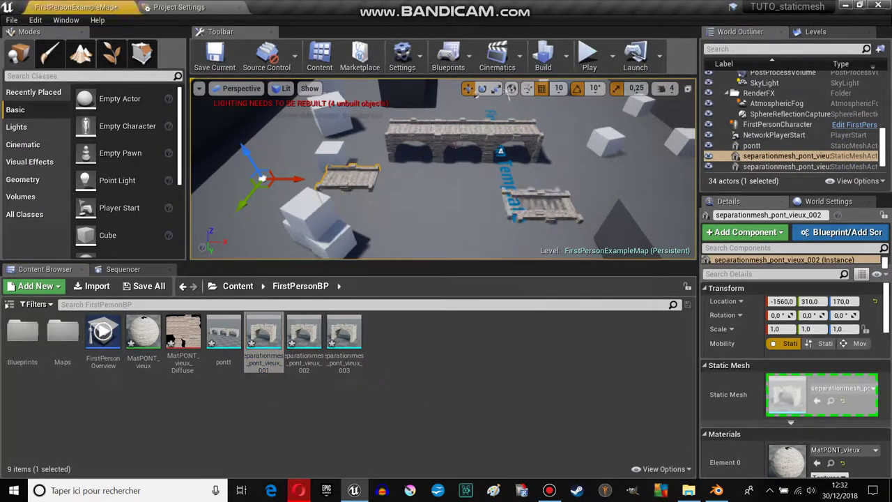
left_click_drag(263, 338, 579, 120)
left_click_drag(548, 207, 450, 125)
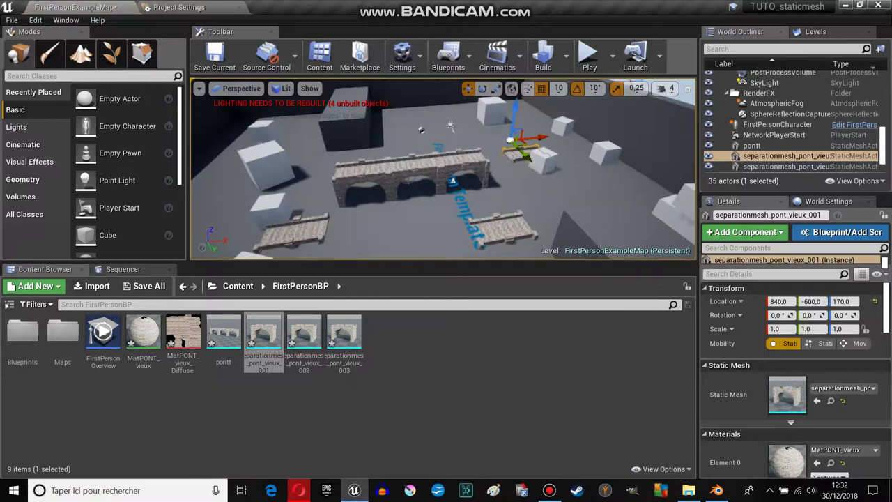
Step: Raise all three pieces to Z 350 and move pont_vieux_003 left to X 60
left_click(293, 230, "ctrl")
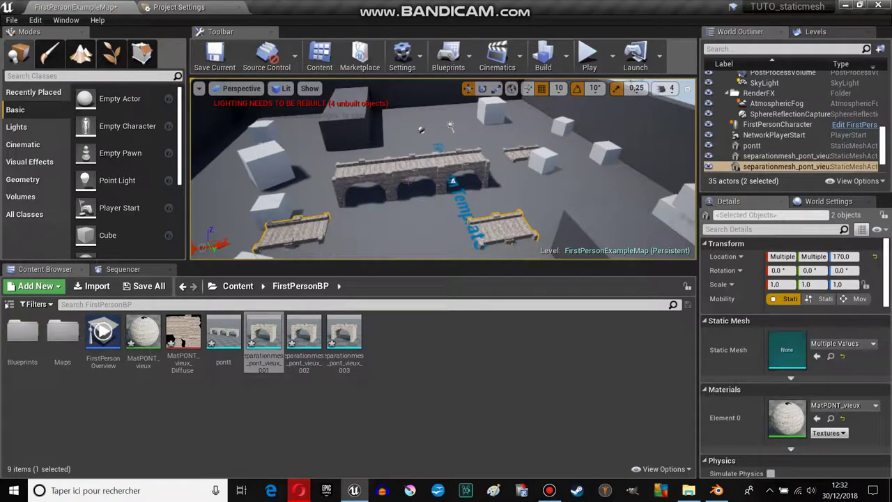
left_click(524, 145, "ctrl")
left_click_drag(522, 122, 522, 99)
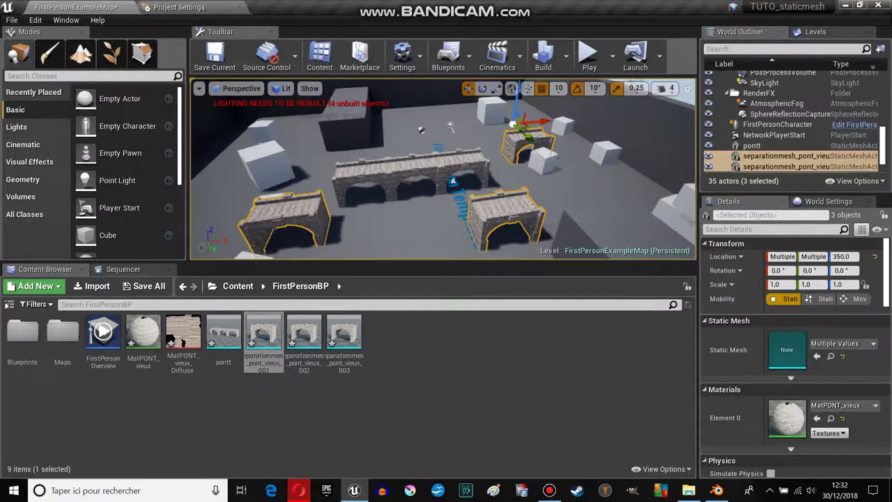
left_click(293, 210)
scroll(586, 101, "down", 2)
left_click_drag(255, 210, 246, 212)
left_click(491, 205)
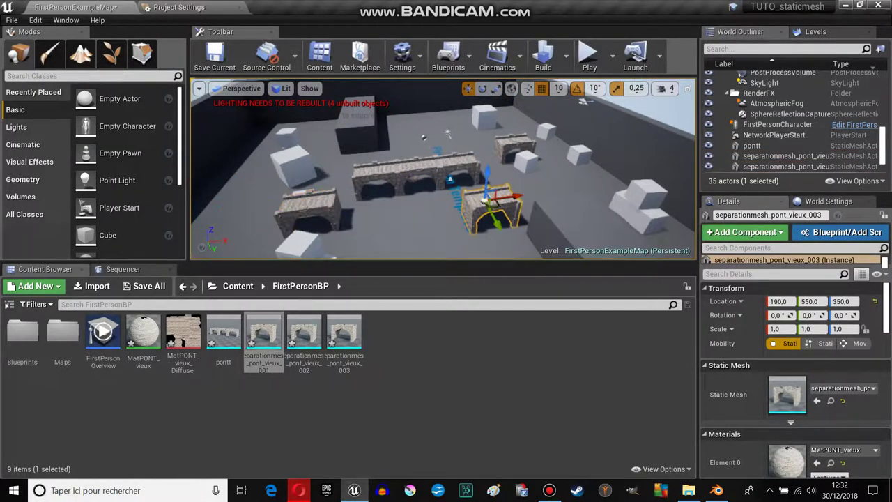
left_click_drag(486, 199, 469, 201)
left_click(509, 148)
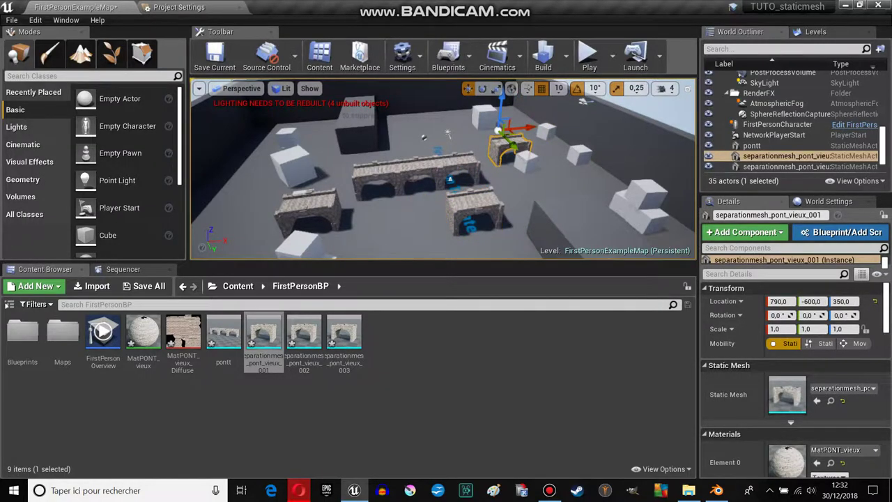
left_click(716, 490)
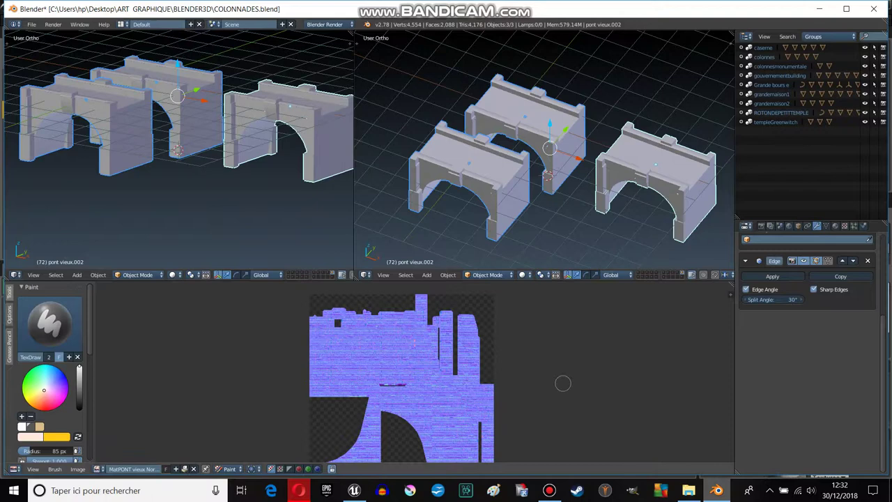
Step: Zoom out on the three arch blocks in Blender, then return to the Unreal editor
scroll(544, 146, "down", 2)
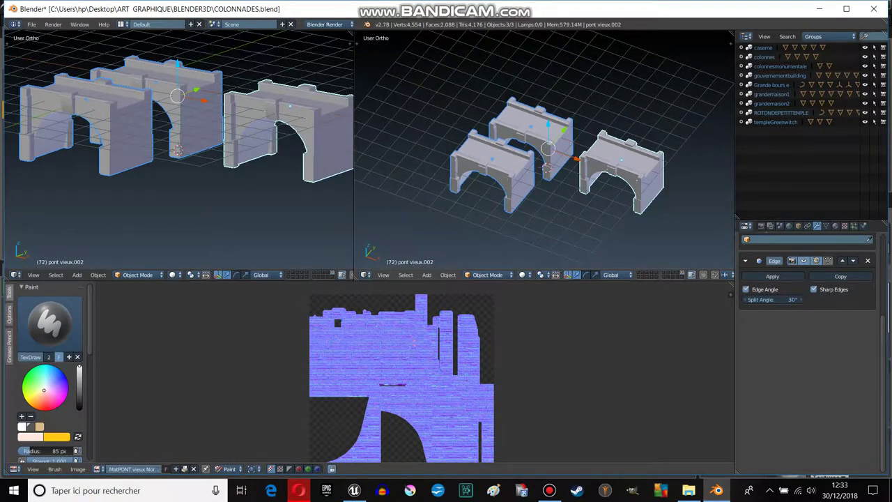
left_click(298, 490)
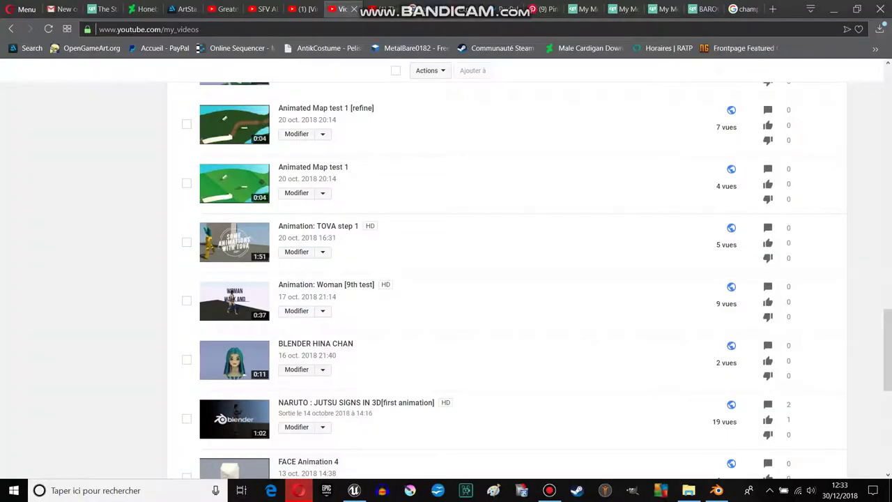
left_click(354, 490)
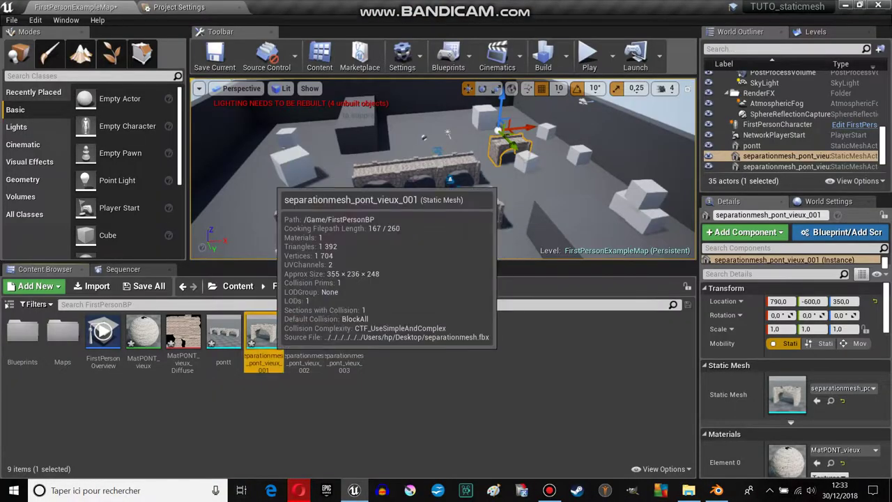
Step: Place the three separationmesh_pont_vieux meshes in the level and lift them to Z 350
left_click(343, 335, "shift")
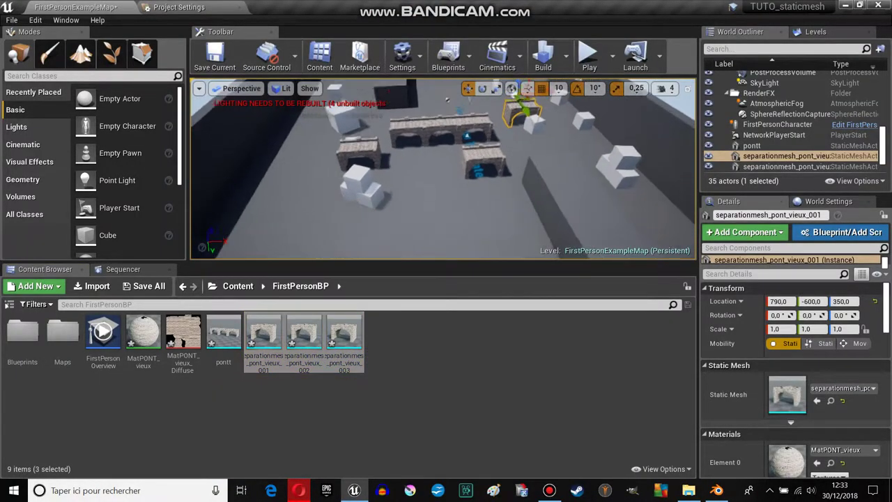
left_click_drag(344, 335, 425, 183)
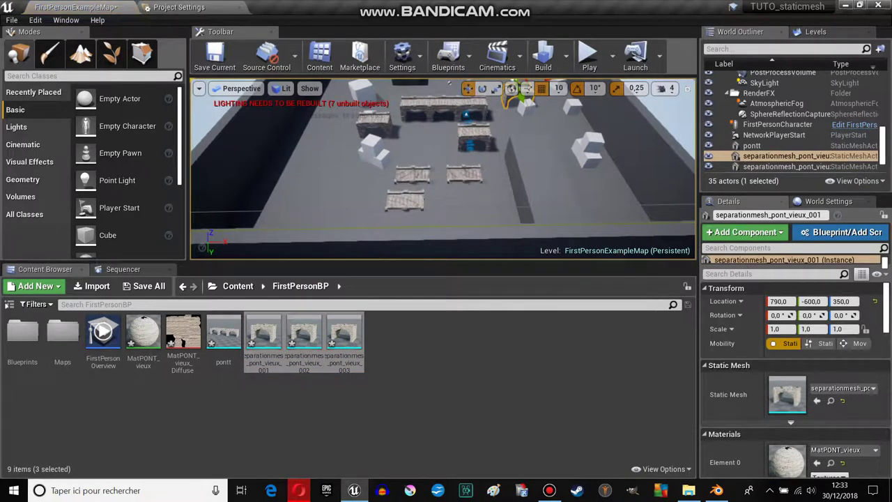
right_click_drag(426, 183, 425, 182)
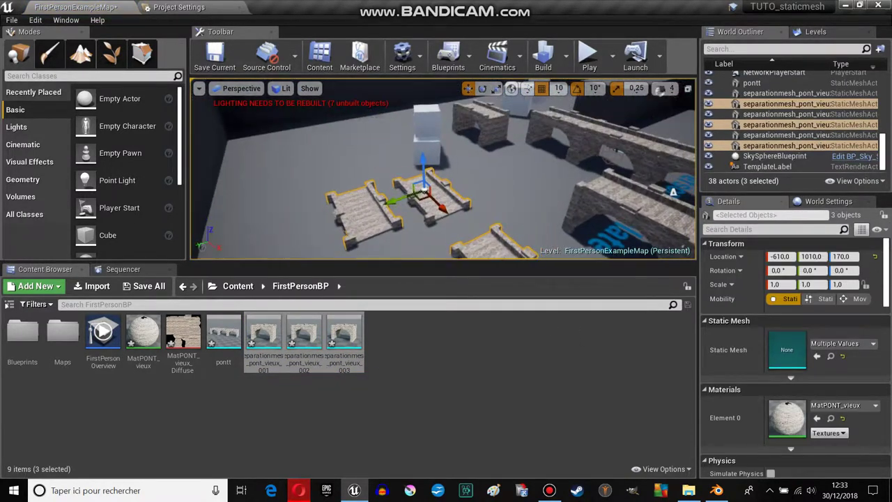
left_click_drag(425, 136, 426, 112)
right_click_drag(426, 112, 426, 112)
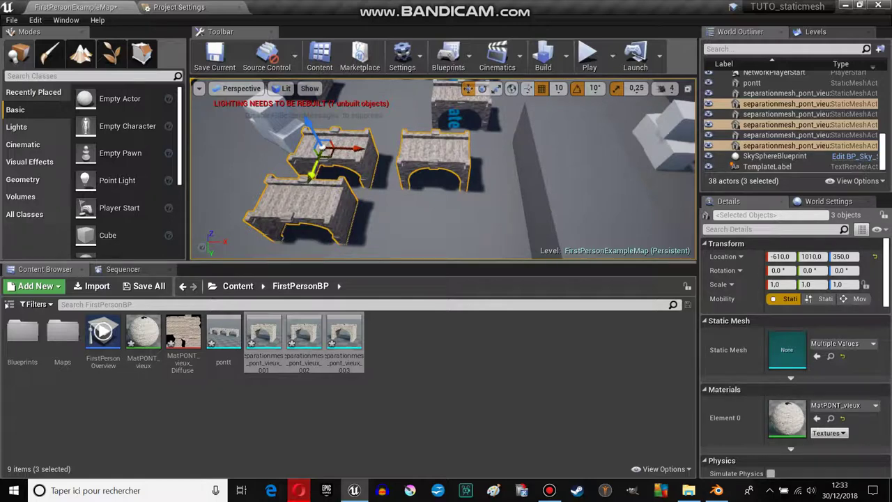
Step: Compare against Blender, then deselect the pieces and view the bridge walls up close
left_click(717, 490)
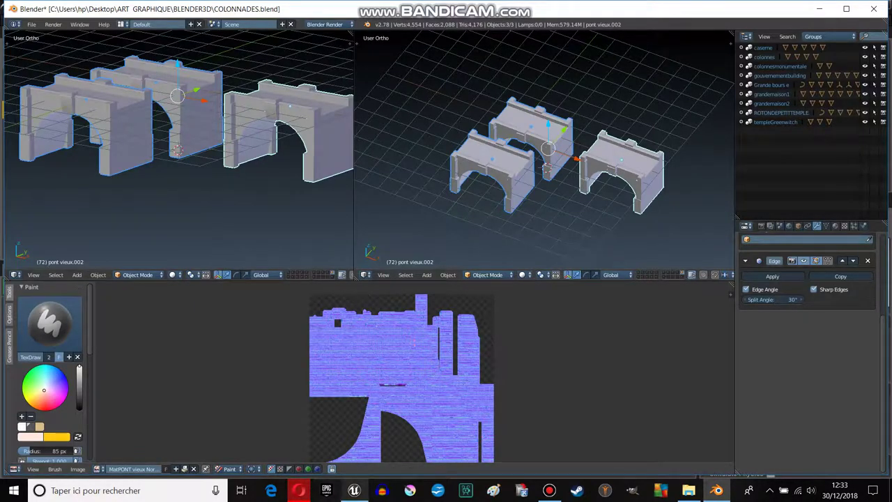
left_click(299, 490)
left_click(354, 490)
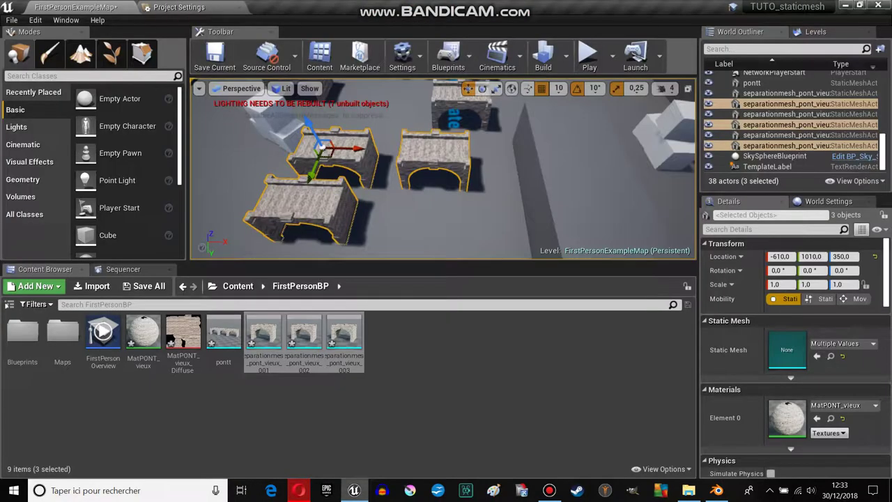
right_click_drag(447, 175, 446, 174)
left_click(447, 209)
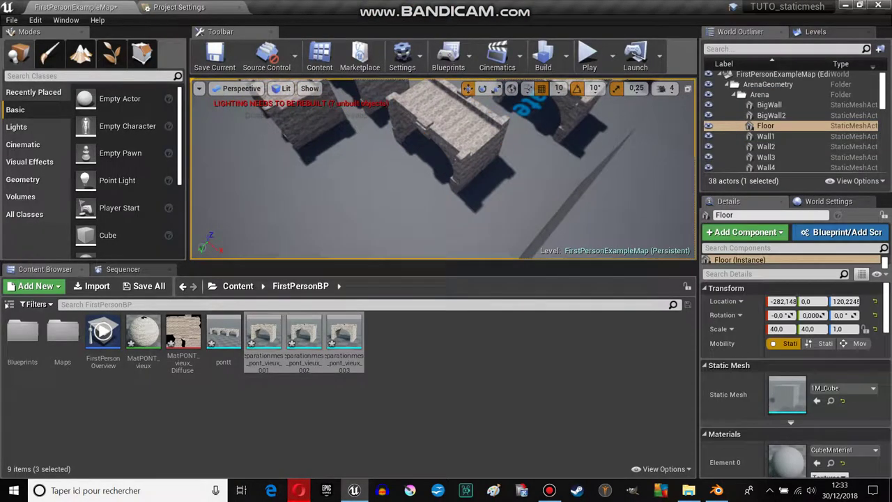
left_click_drag(188, 174, 30, 175)
right_click_drag(363, 174, 362, 175)
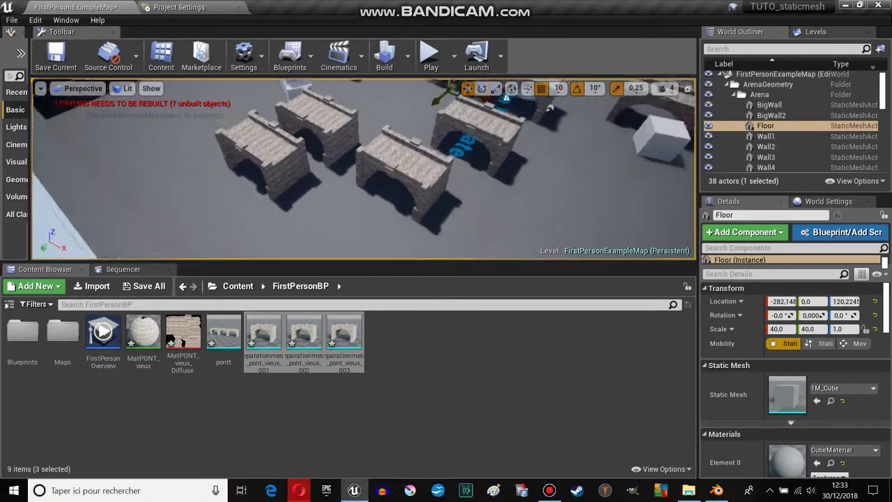
left_click(447, 418)
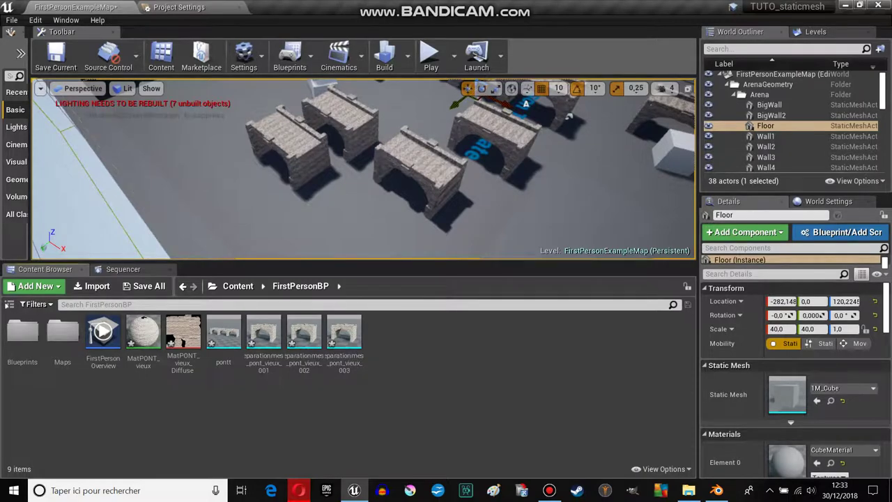
left_click(717, 490)
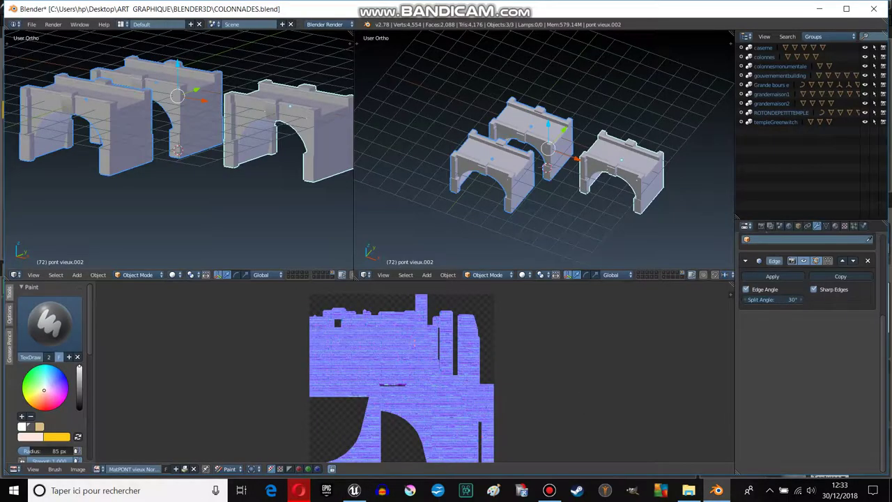
Step: Export the arch blocks to the Desktop as fusionmesh.fbx
middle_click_drag(174, 140, 185, 155)
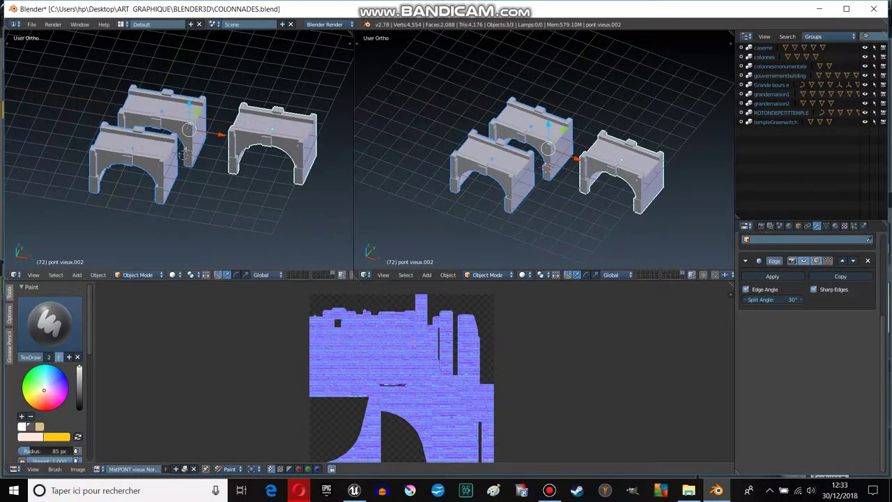
left_click(31, 24)
mouse_move(70, 200)
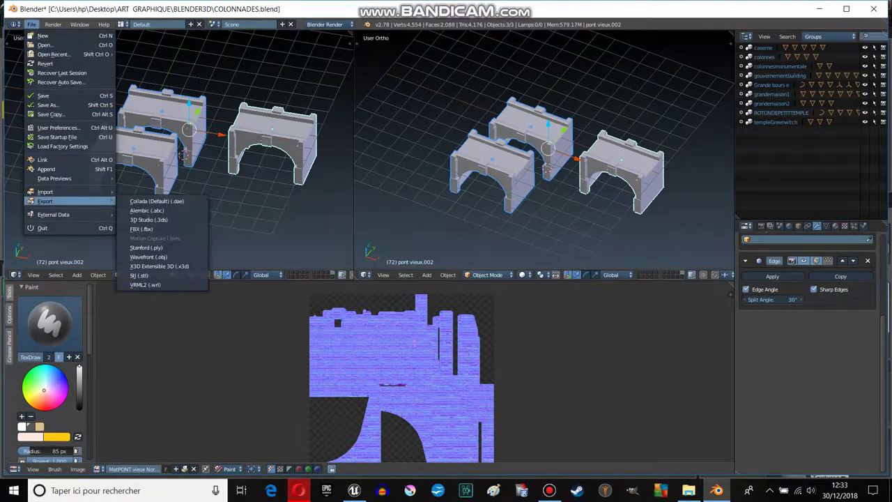
left_click(142, 229)
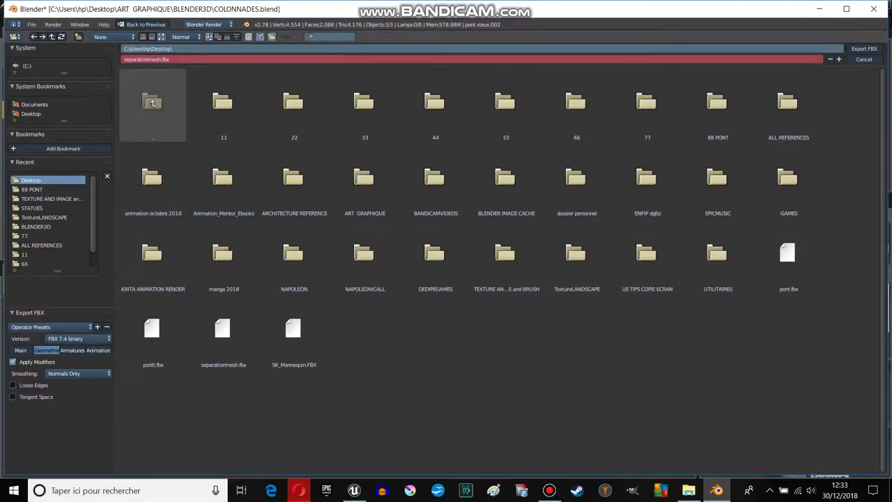
left_click(209, 60)
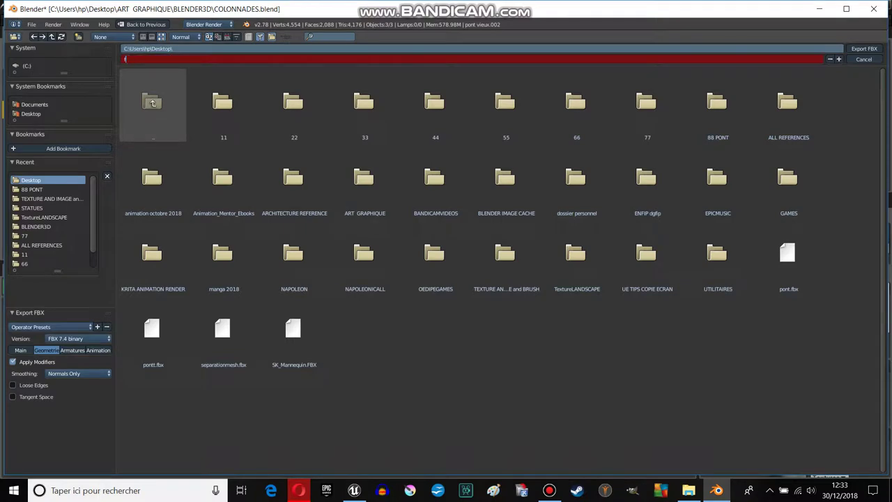
type("fusionmesh")
key("Return")
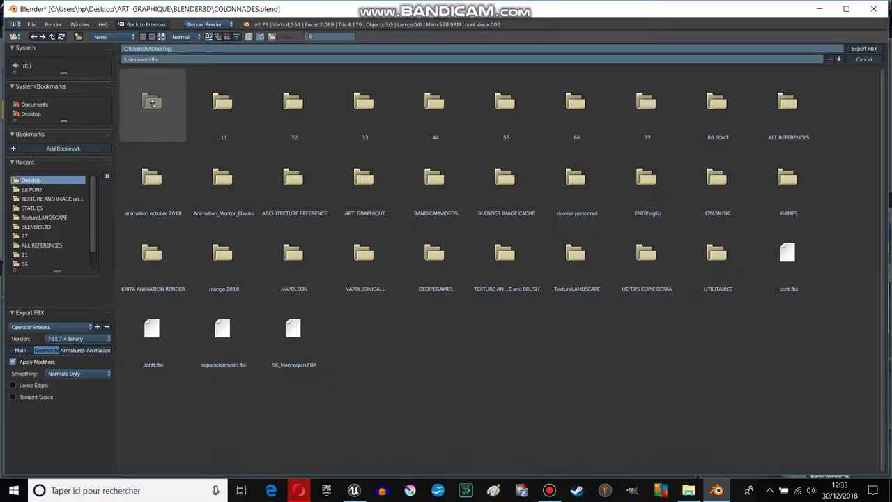
left_click(863, 49)
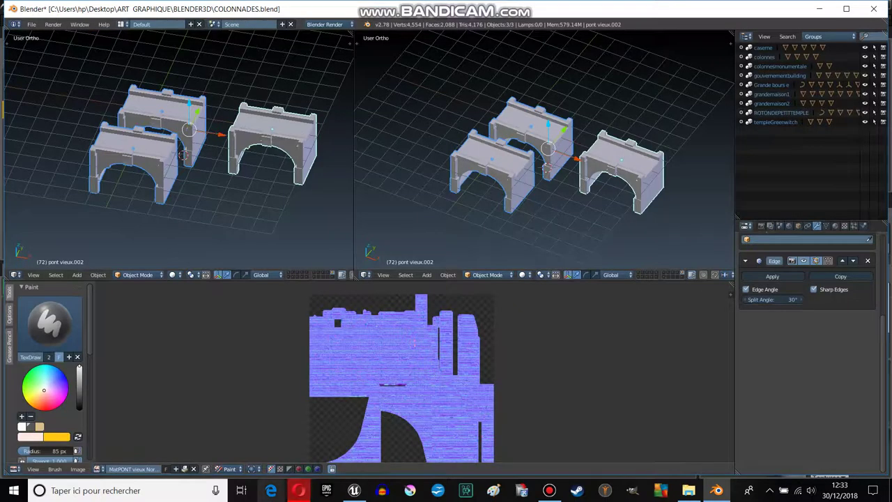
left_click(354, 490)
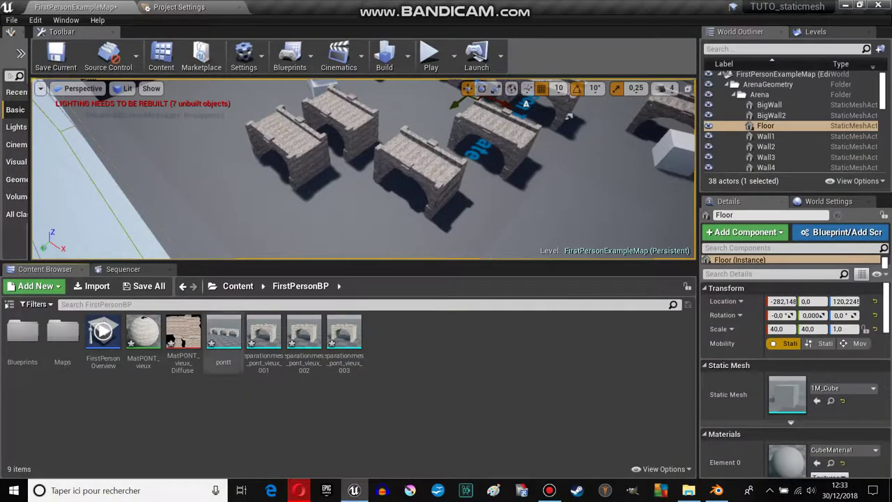
Step: Import fusionmesh.fbx into FirstPersonBP and open it in the Static Mesh Editor
left_click(91, 286)
scroll(436, 75, "down", 5)
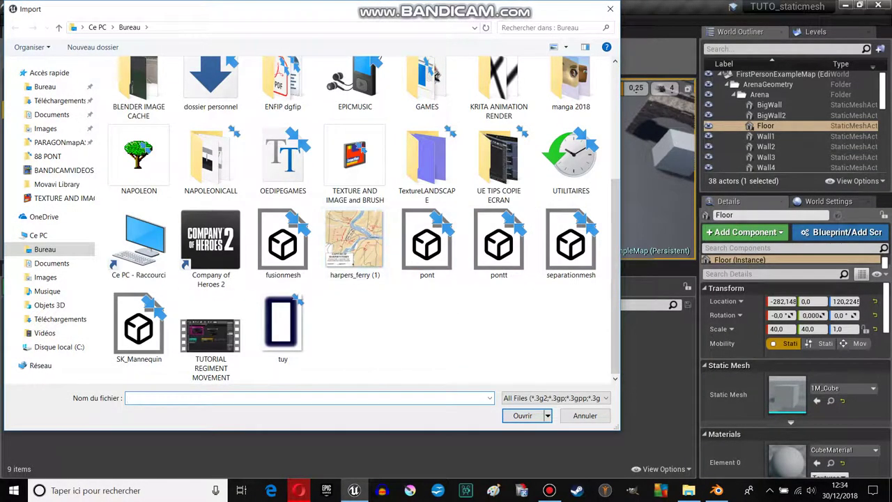
left_click(282, 244)
key("Return")
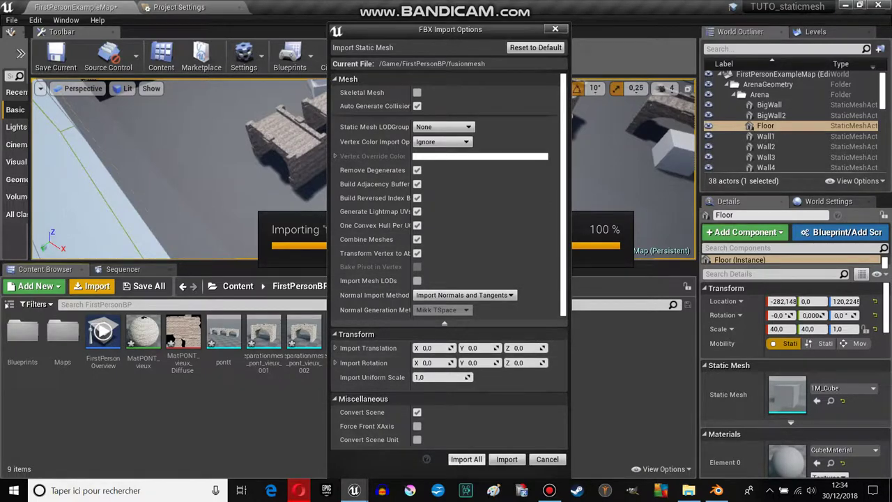
left_click(466, 459)
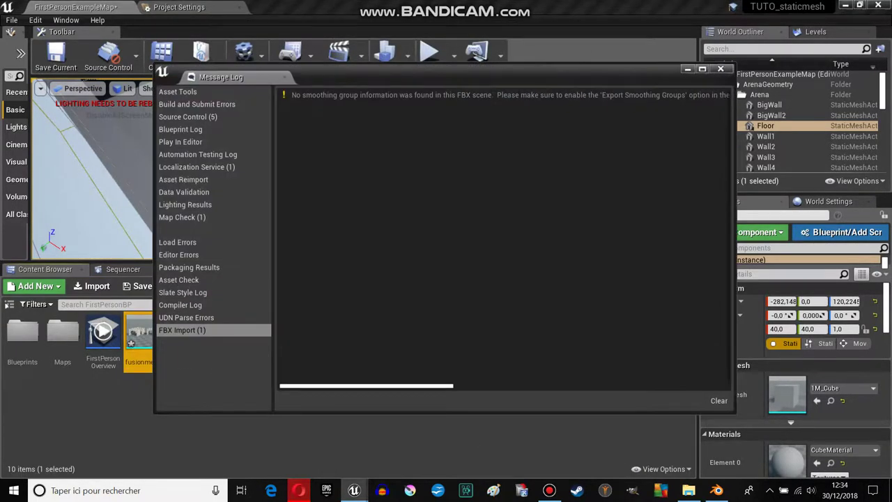
left_click(140, 335)
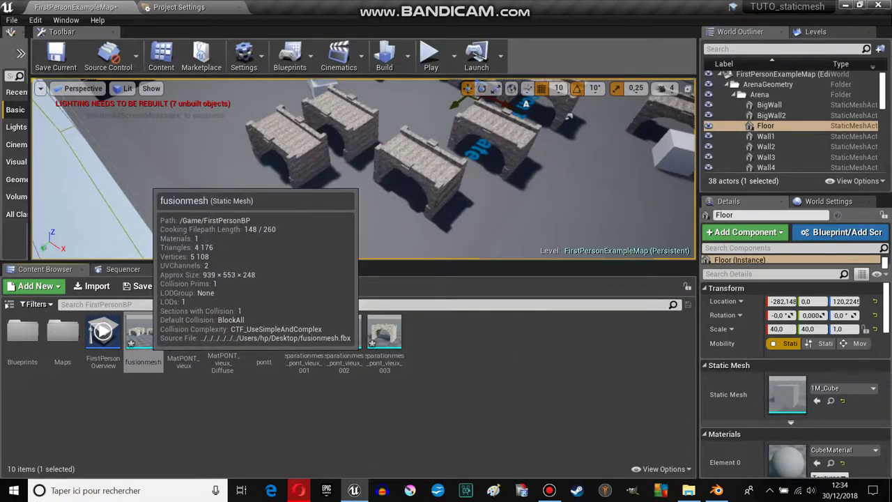
double_click(143, 334)
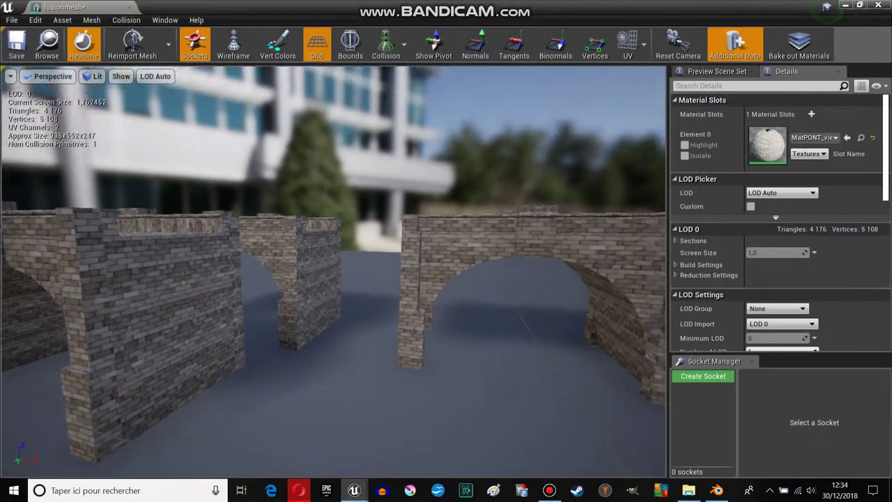
Step: Orbit the fusionmesh preview to inspect the combined bridge from above
left_click_drag(335, 272, 391, 328)
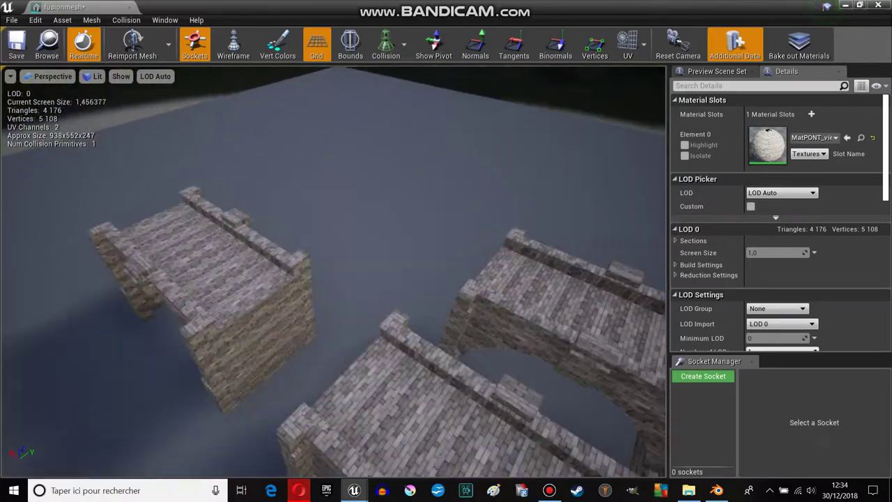
scroll(335, 272, "down", 5)
left_click_drag(335, 272, 278, 293)
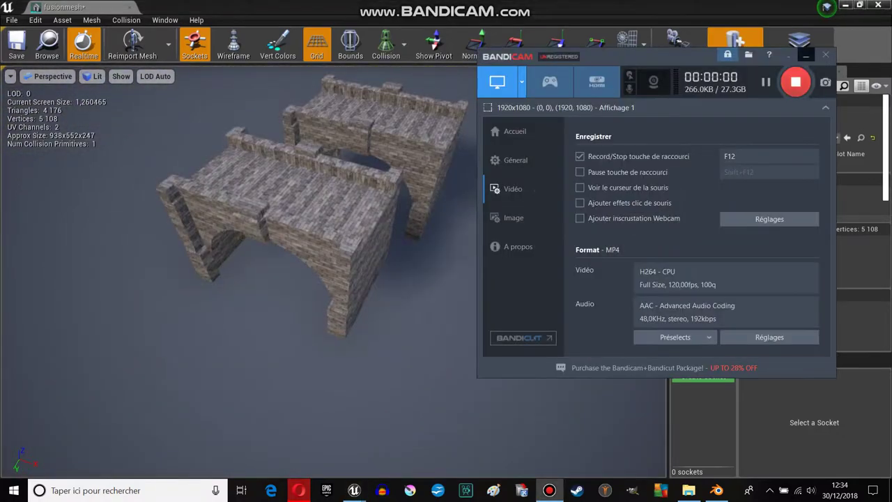
mouse_move(333, 271)
left_mouse_down()
mouse_move(418, 265)
mouse_move(363, 279)
left_mouse_up()
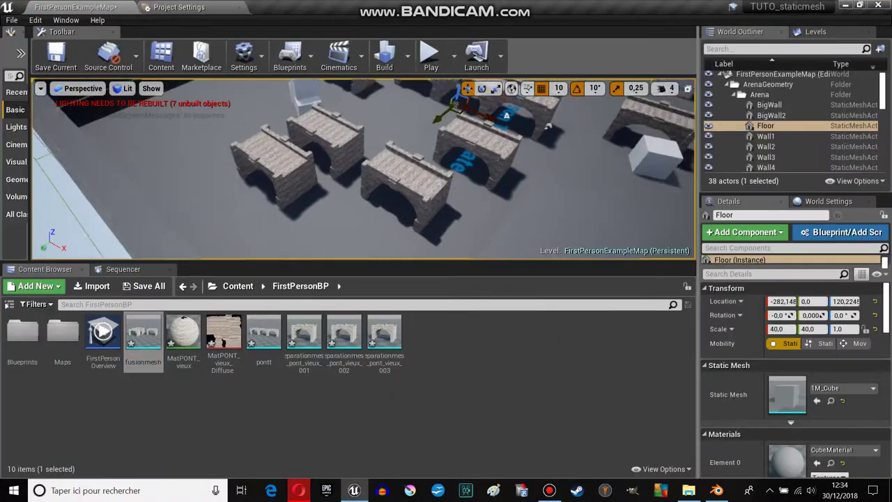
Step: Place fusionmesh at 320, -750, 390 and shift the pontt bridge along Y
mouse_move(143, 338)
left_mouse_down()
mouse_move(286, 340)
mouse_move(495, 170)
left_mouse_up()
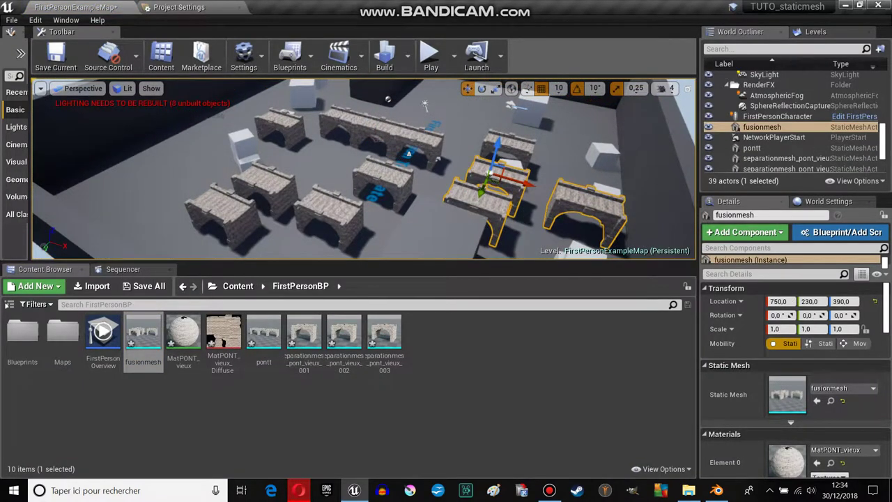
left_click_drag(524, 183, 503, 174, "shift")
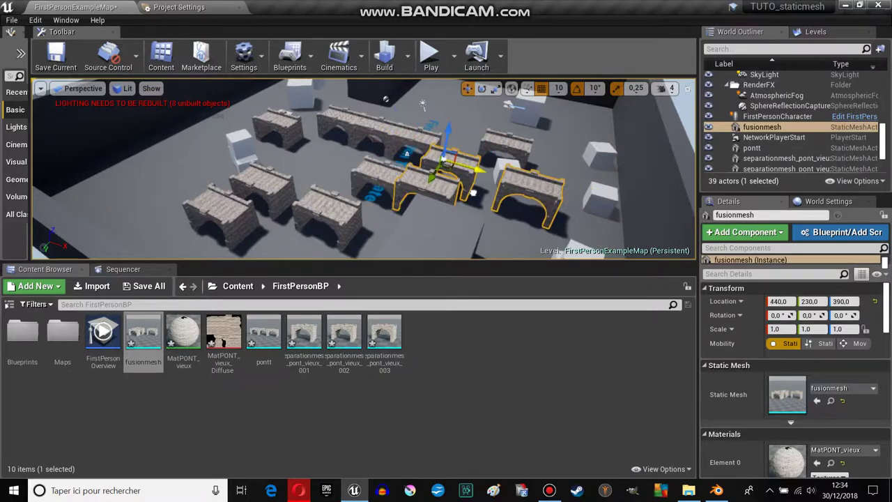
mouse_move(391, 95)
left_mouse_down("shift")
mouse_move(492, 167)
mouse_move(364, 170)
left_mouse_up("shift")
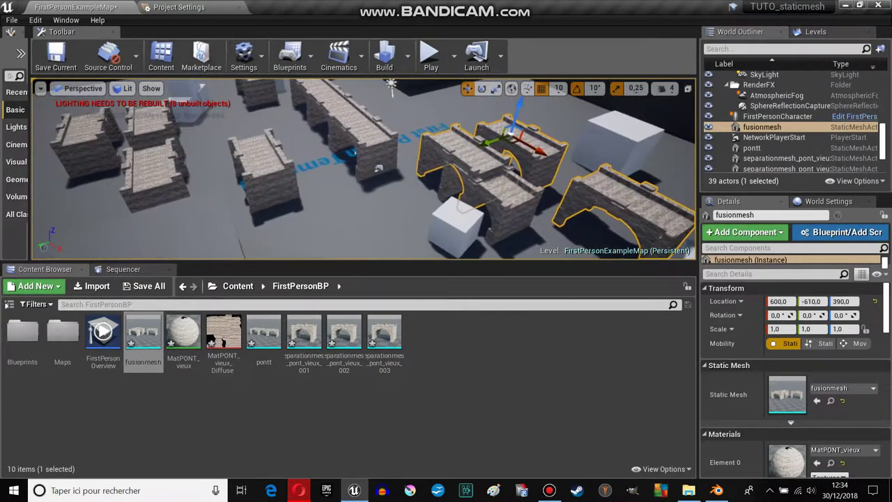
mouse_move(467, 144)
left_mouse_down()
mouse_move(488, 133)
mouse_move(504, 173)
left_mouse_up()
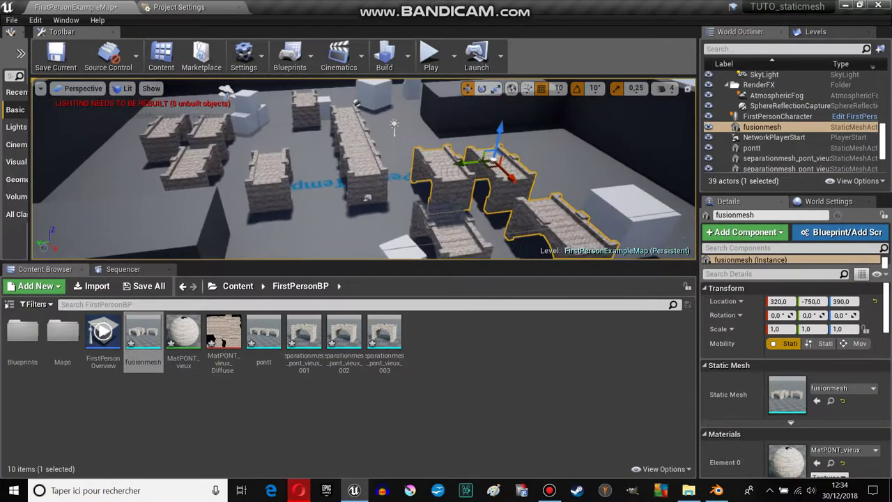
left_click(364, 198)
mouse_move(364, 197)
left_mouse_down()
mouse_move(358, 179)
mouse_move(460, 173)
left_mouse_up()
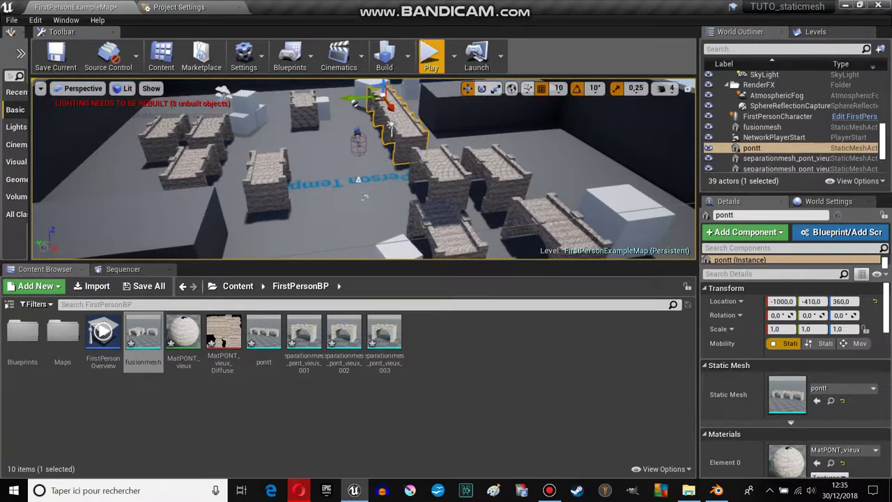
left_click(429, 56)
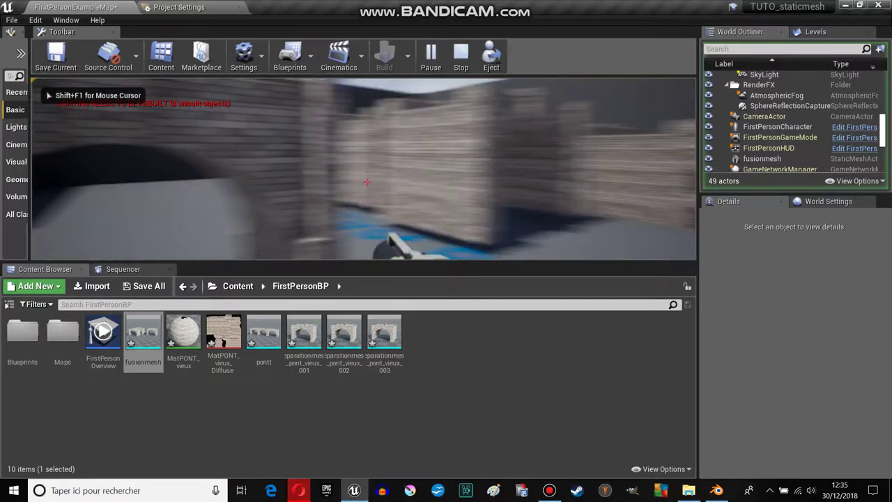
key("Escape")
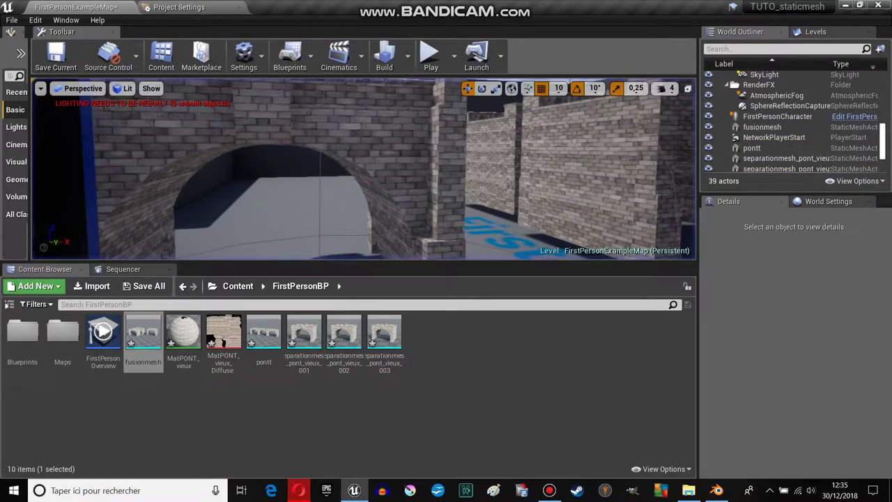
left_click(454, 55)
left_click(512, 114)
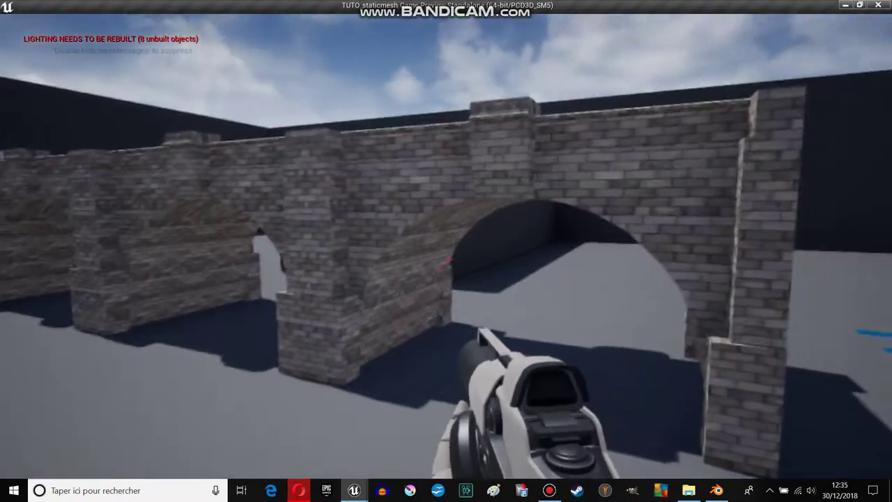
key("w")
key("w")
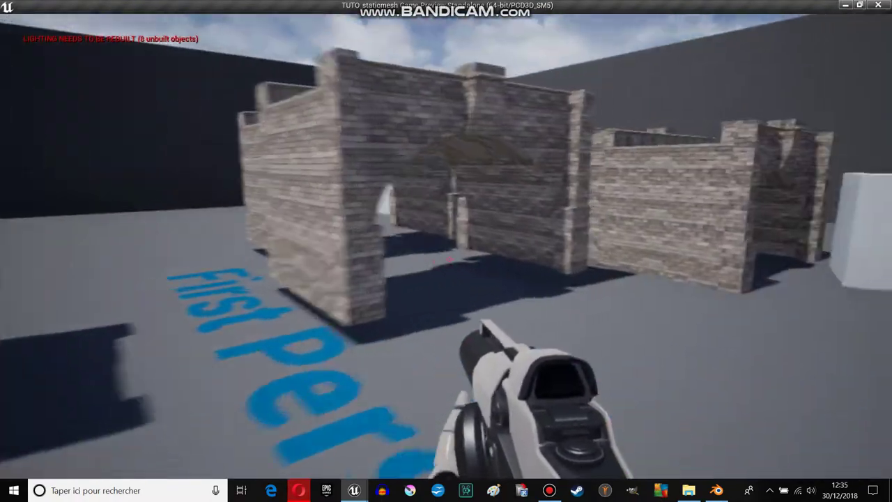
key("w")
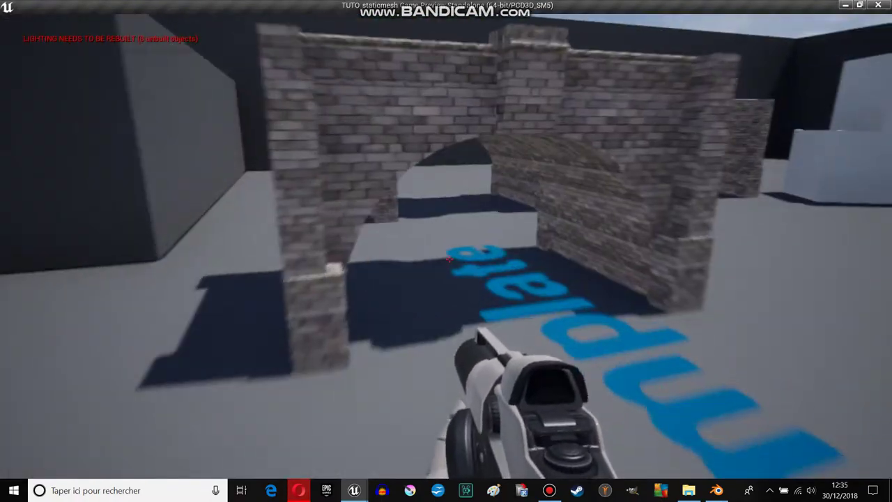
key("Escape")
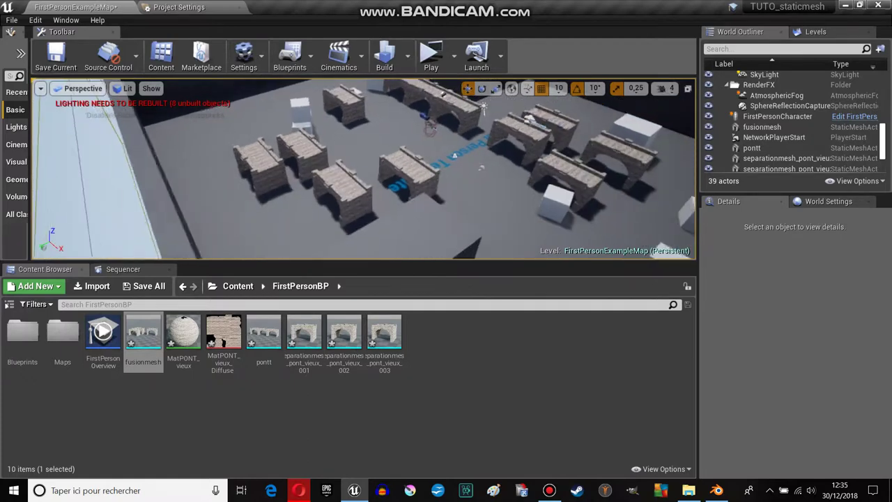
left_click(264, 168)
left_click(342, 191, "ctrl")
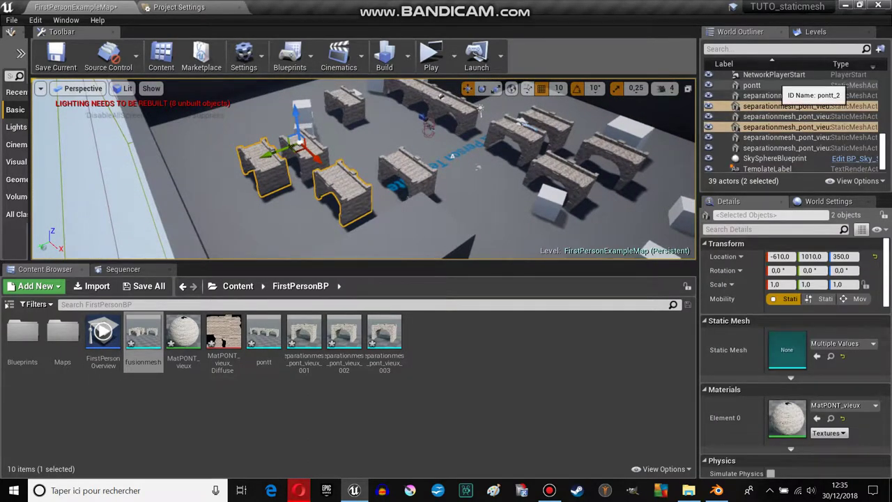
left_click(757, 85)
left_click(787, 145, "shift")
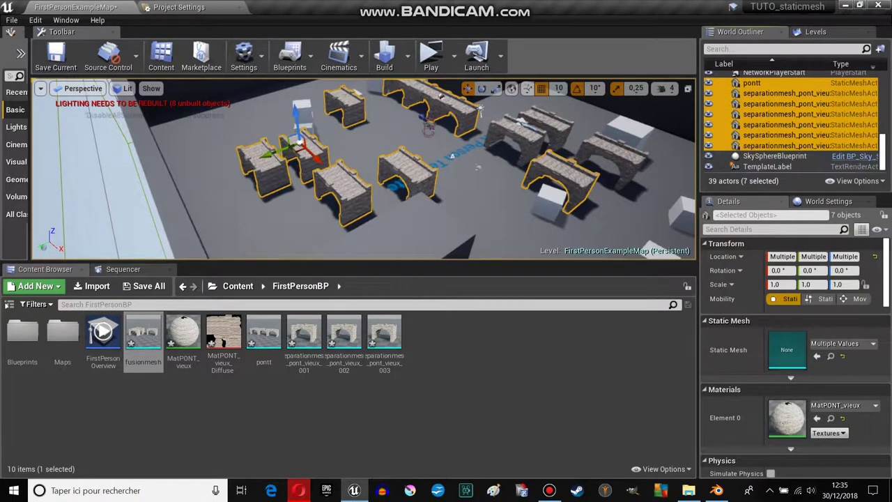
left_click(505, 159, "ctrl")
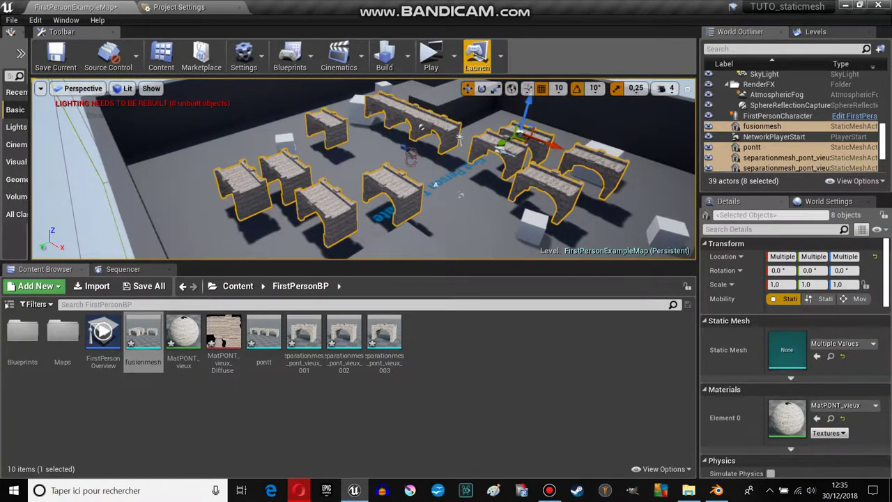
left_click(431, 54)
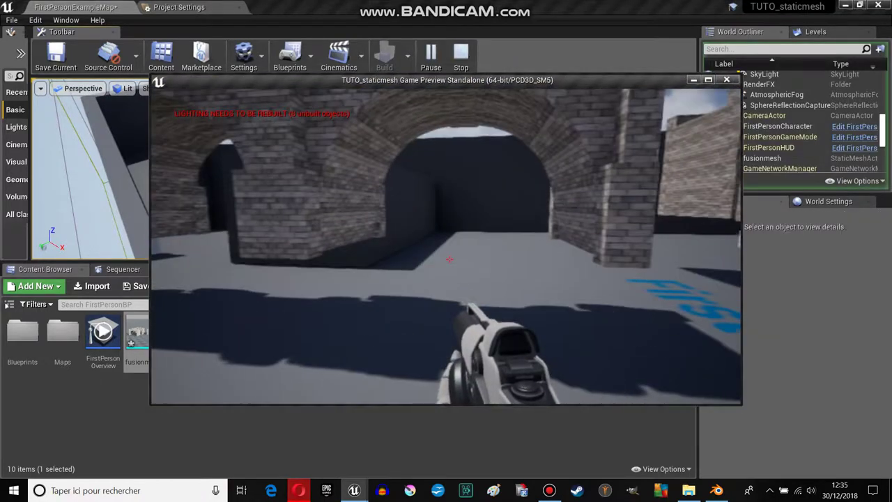
key("w")
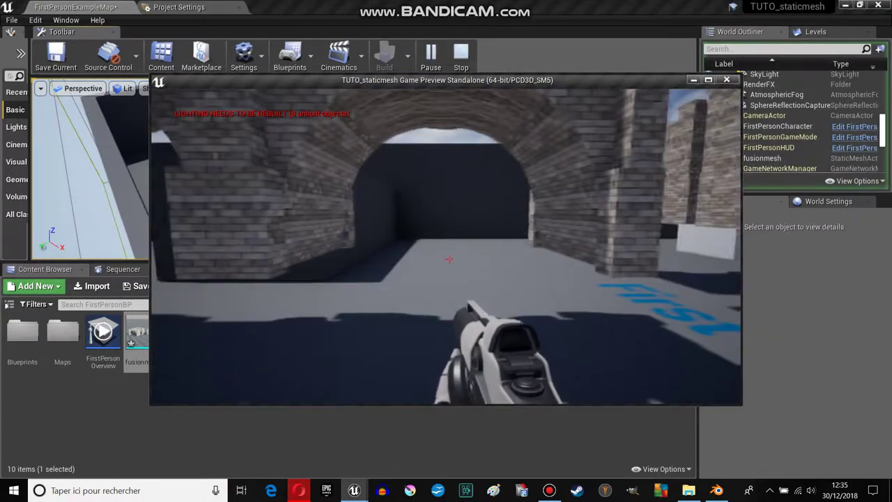
key("w")
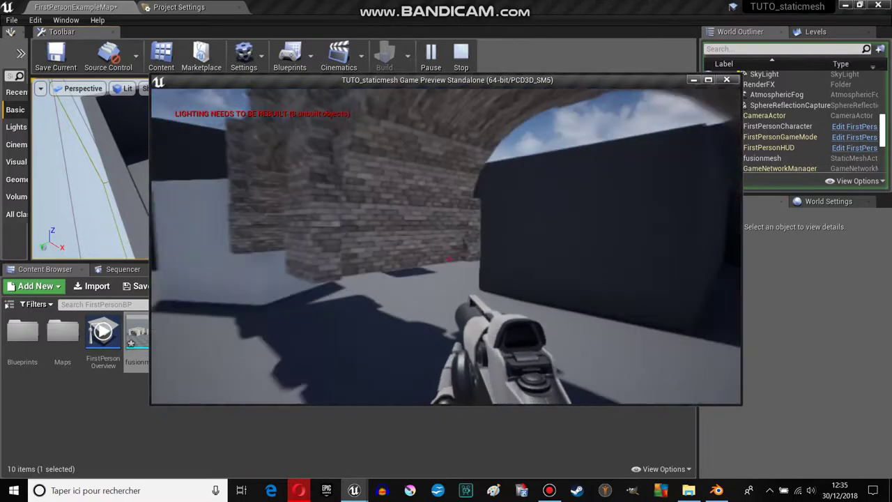
key("w")
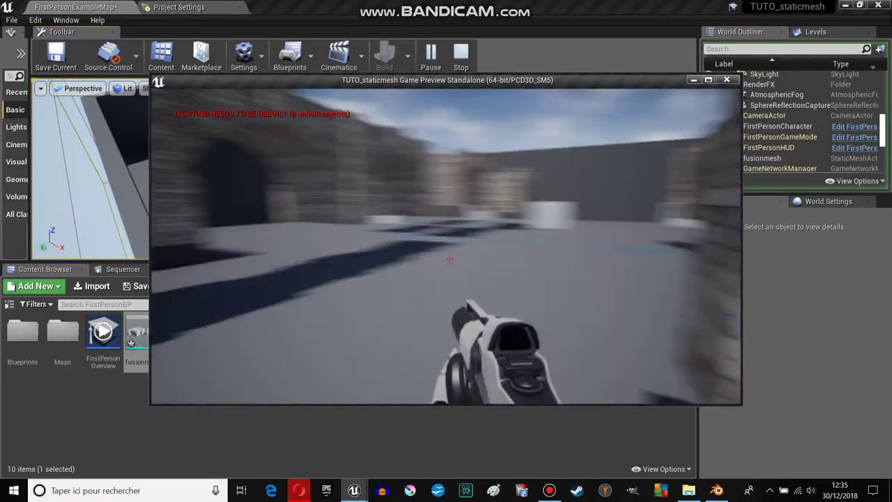
key("w")
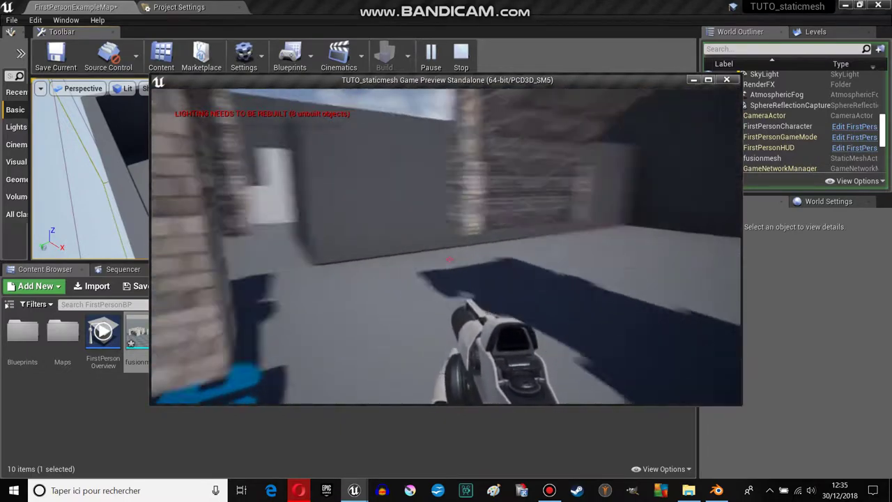
key("w")
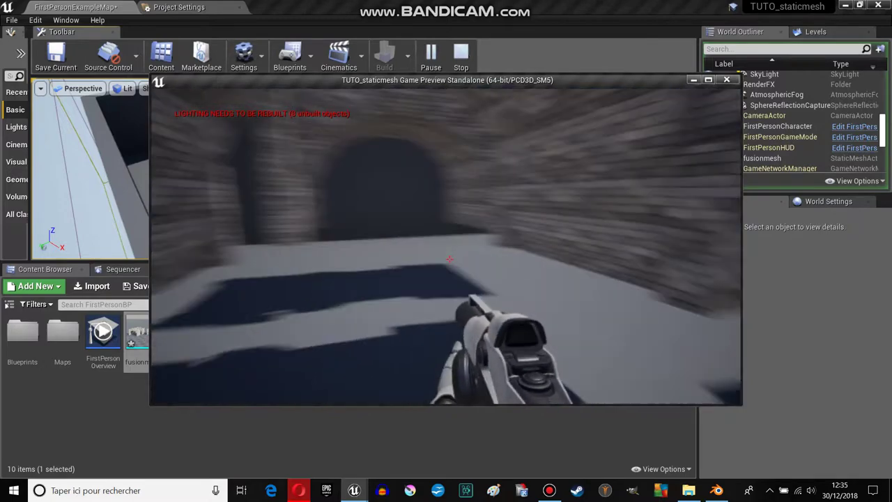
key("w")
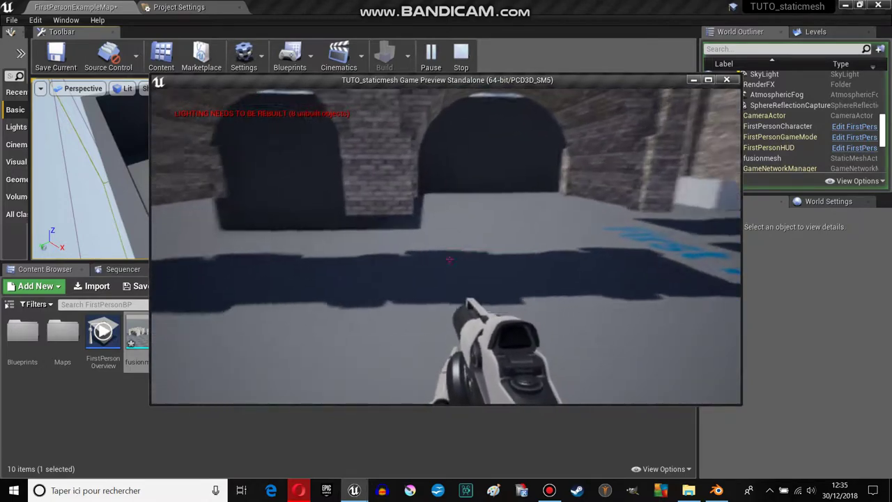
key("Escape")
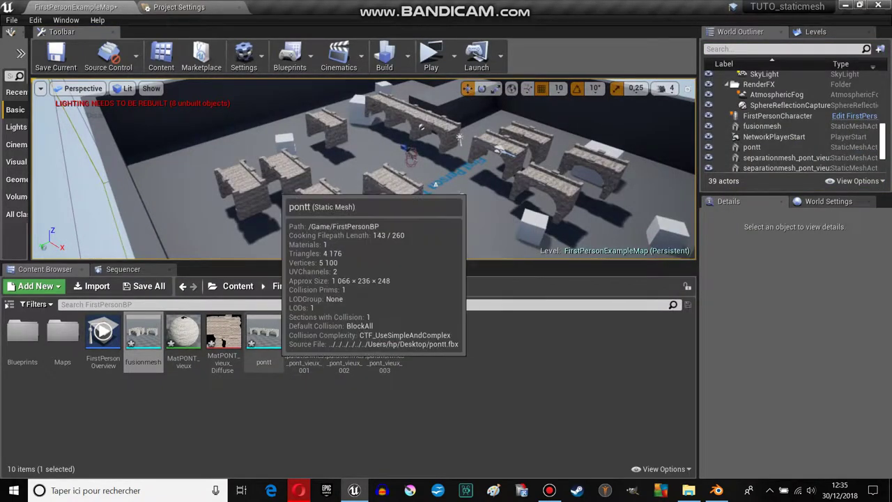
left_click(264, 335)
Step: Open the pontt mesh and turn on Simple Collision display
double_click(263, 335)
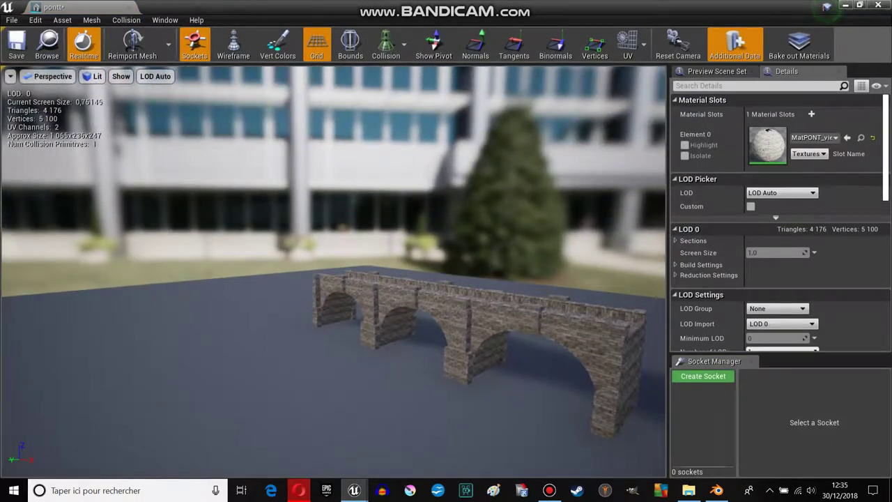
left_click(386, 44)
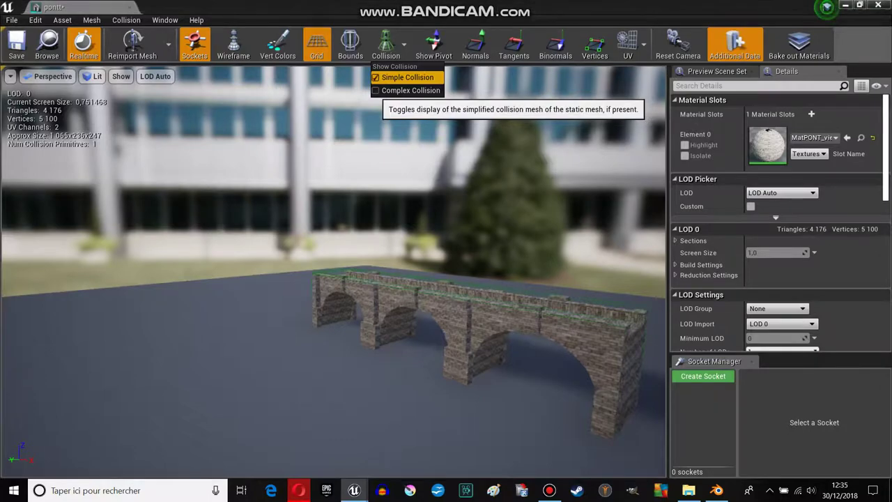
left_click(407, 78)
scroll(418, 279, "up", 5)
left_click_drag(335, 279, 265, 279)
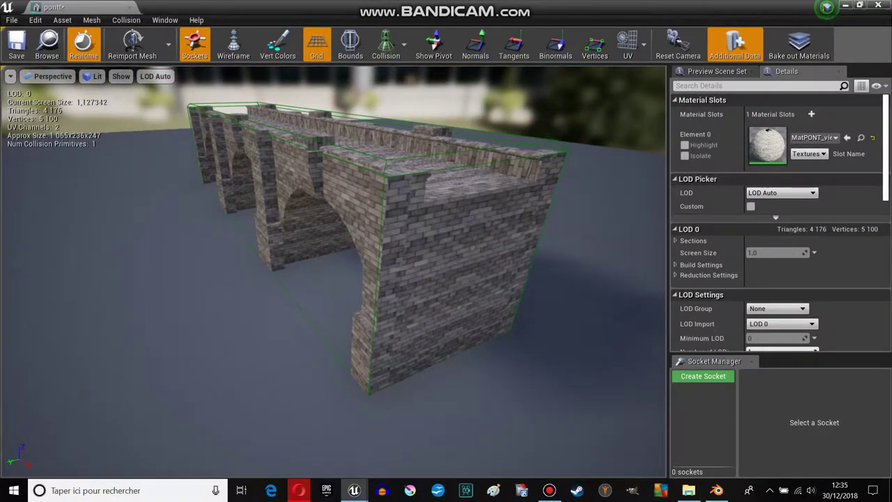
left_click_drag(335, 279, 390, 293)
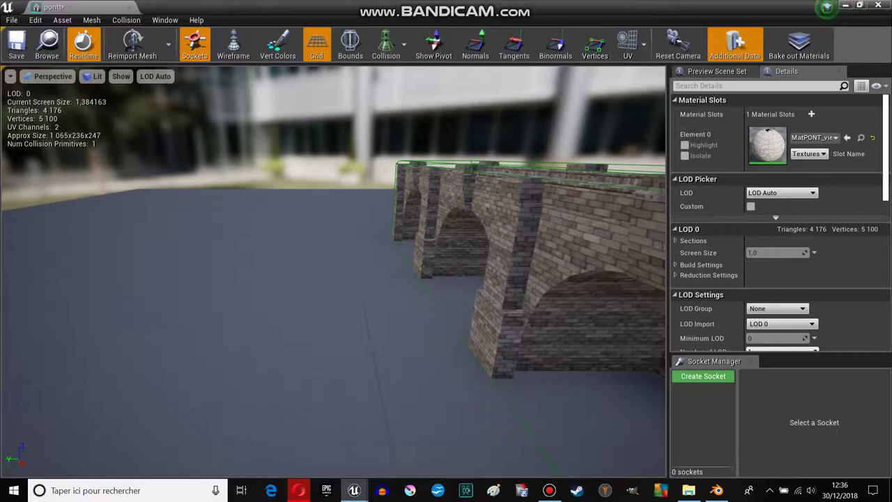
Step: Also enable Complex Collision and inspect the wireframe under the arches
left_click(404, 43)
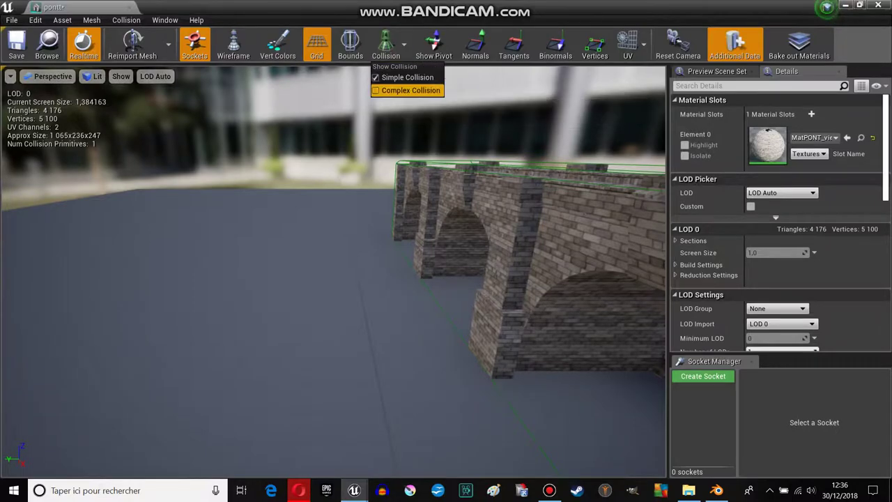
left_click(410, 90)
left_click_drag(383, 105, 300, 111)
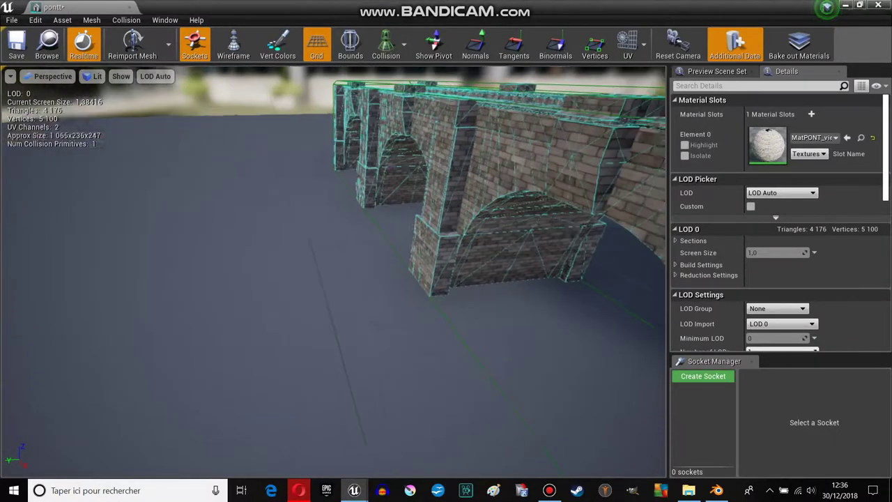
left_click(403, 43)
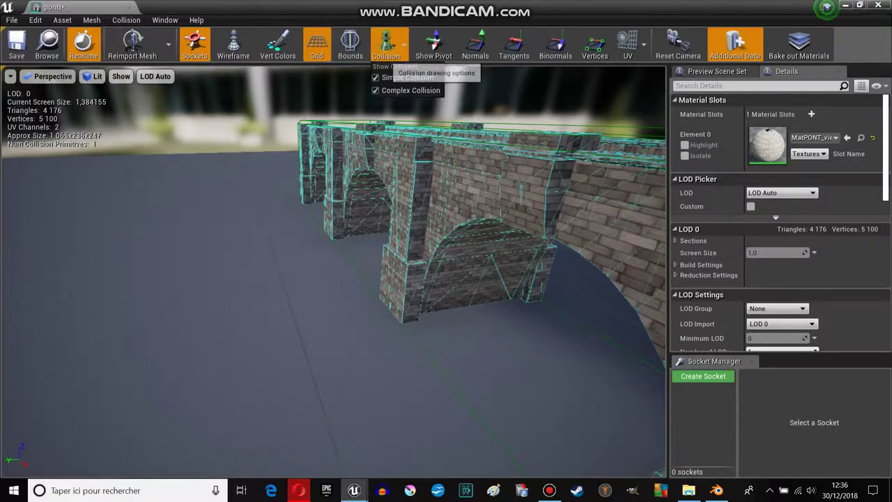
left_click_drag(390, 175, 377, 139)
mouse_move(335, 244)
left_mouse_down()
mouse_move(327, 195)
mouse_move(328, 237)
mouse_move(314, 237)
left_mouse_up()
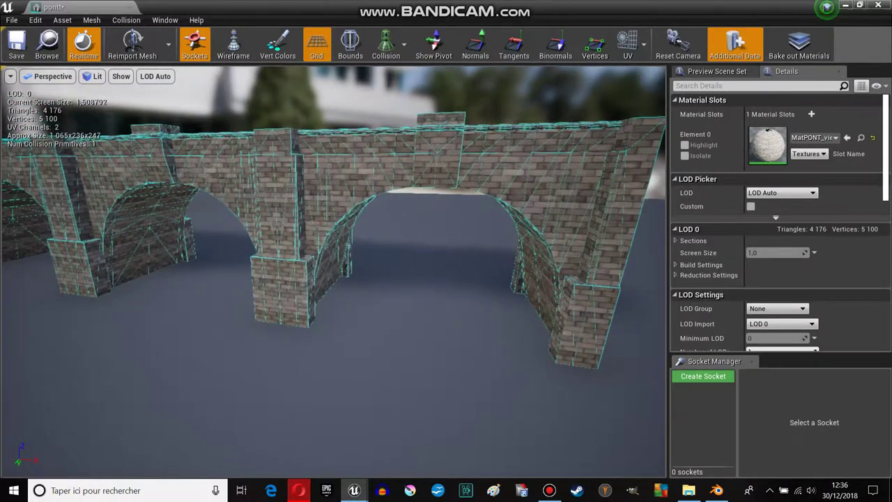
scroll(768, 130, "down", 5)
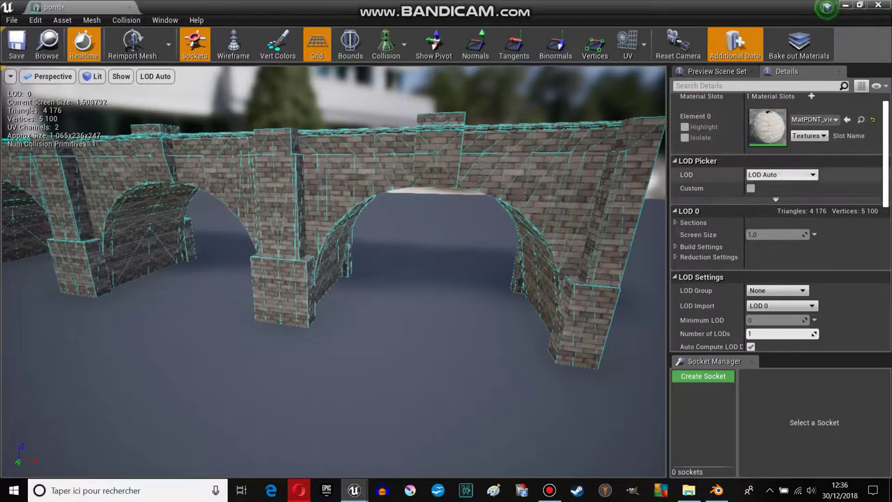
Step: Expand the pontt mesh's collision settings and browse the collision preset options
scroll(774, 209, "down", 3)
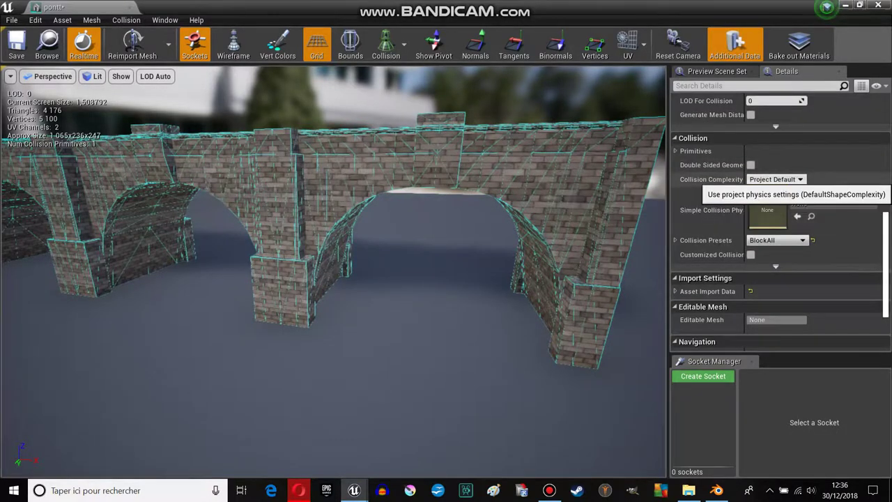
scroll(774, 209, "up", 1)
scroll(774, 209, "down", 2)
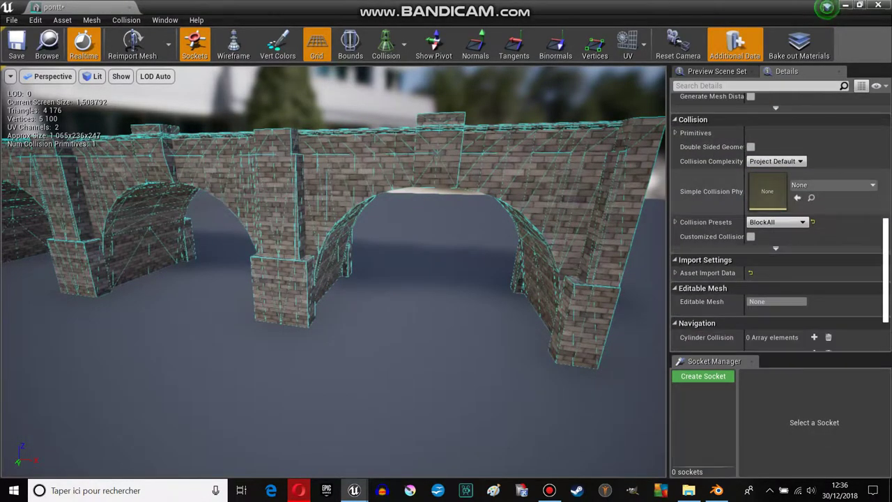
right_click(704, 209)
key("Escape")
left_click(675, 222)
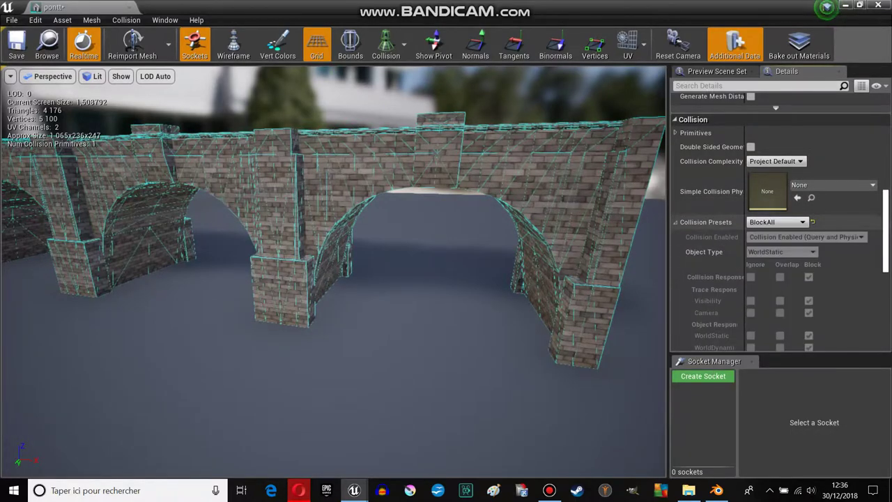
left_click(776, 221)
left_click(776, 222)
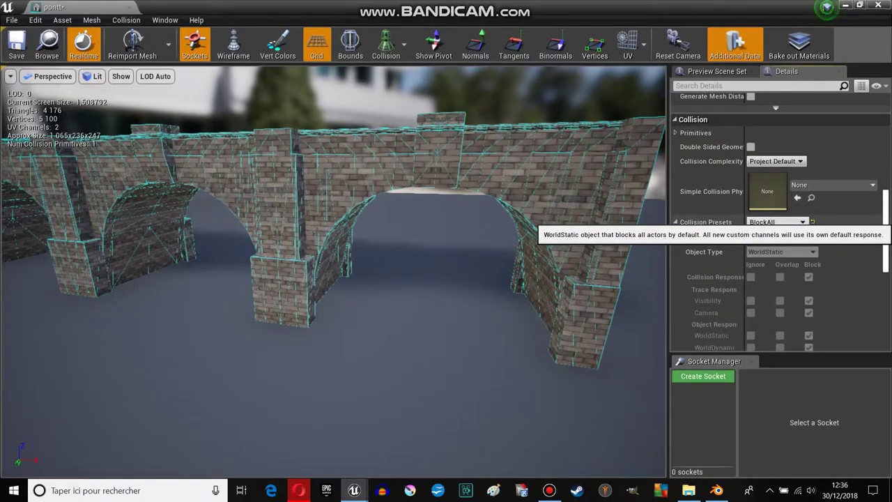
left_click(776, 222)
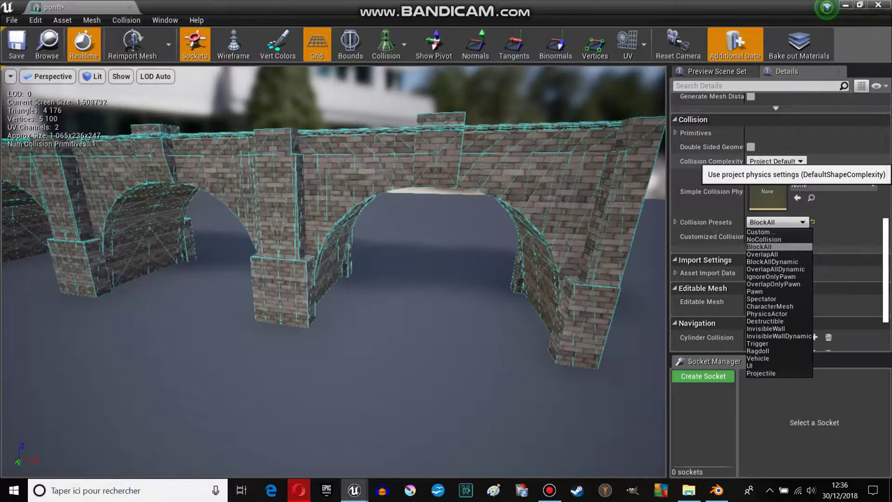
Step: Set Collision Complexity to Use Complex Collision As Simple, save the mesh, and close its editor
left_click(776, 161)
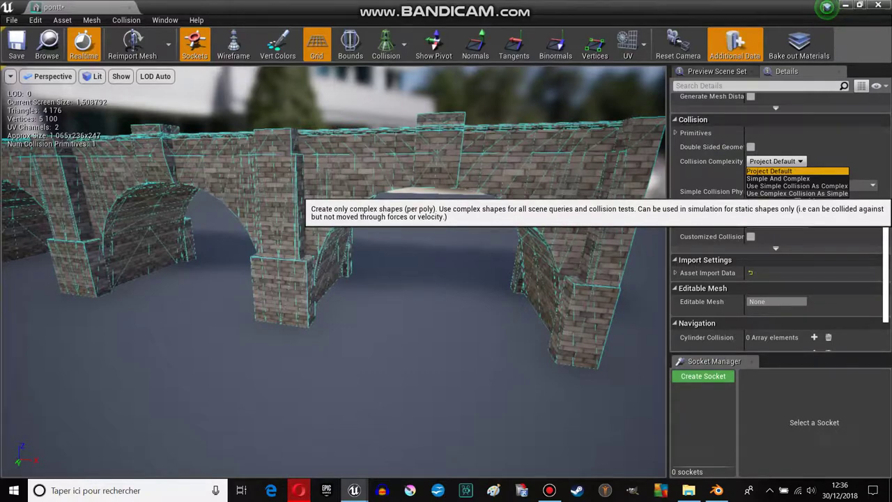
left_click(797, 193)
key("ctrl+s")
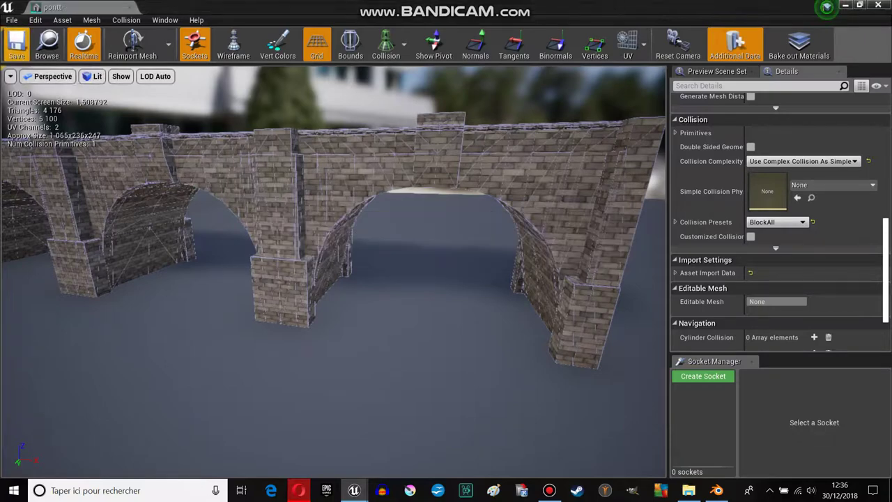
key("alt+F4")
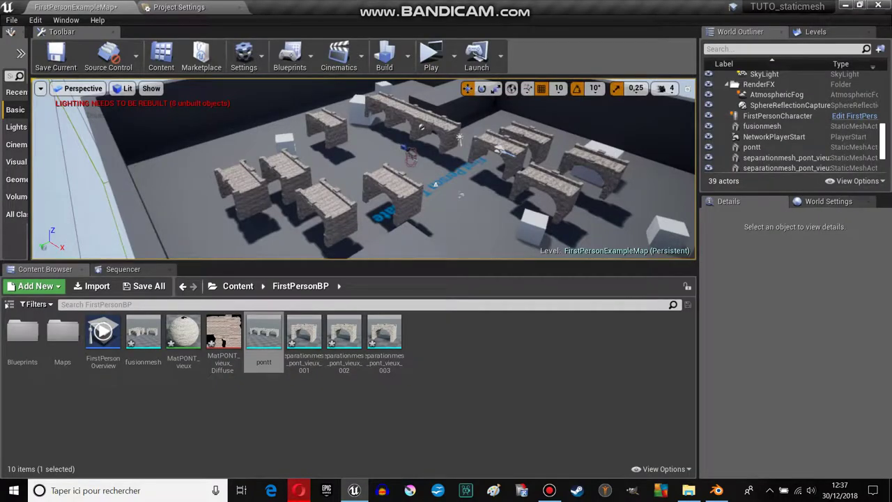
Step: Select pontt and play-test the level standalone, walking through the archway toward the bridge
scroll(421, 128, "up", 2)
left_click(446, 130)
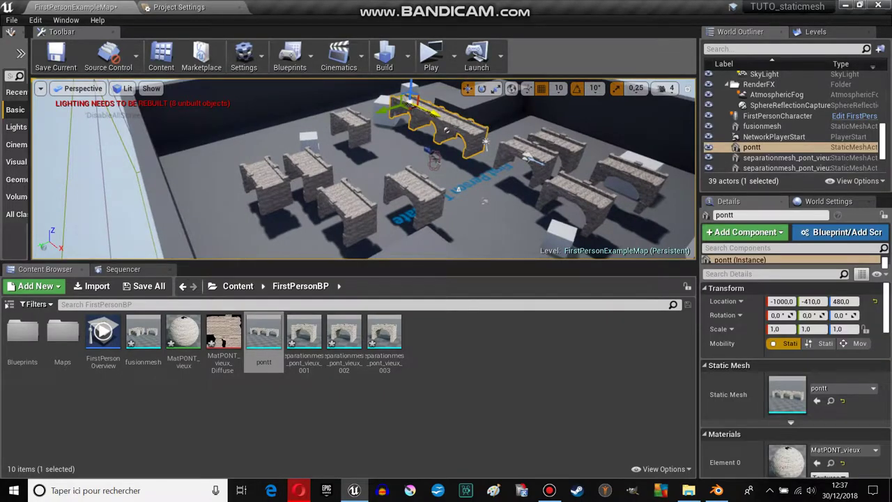
left_click(431, 54)
key("w")
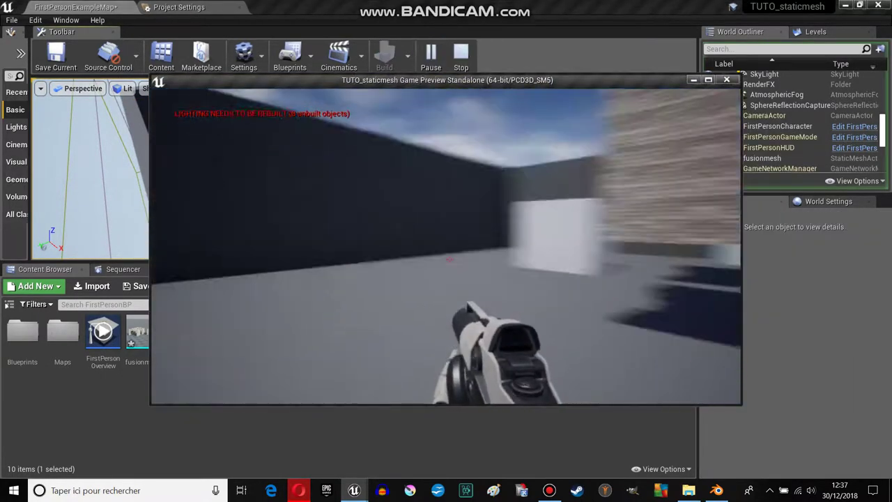
key("w")
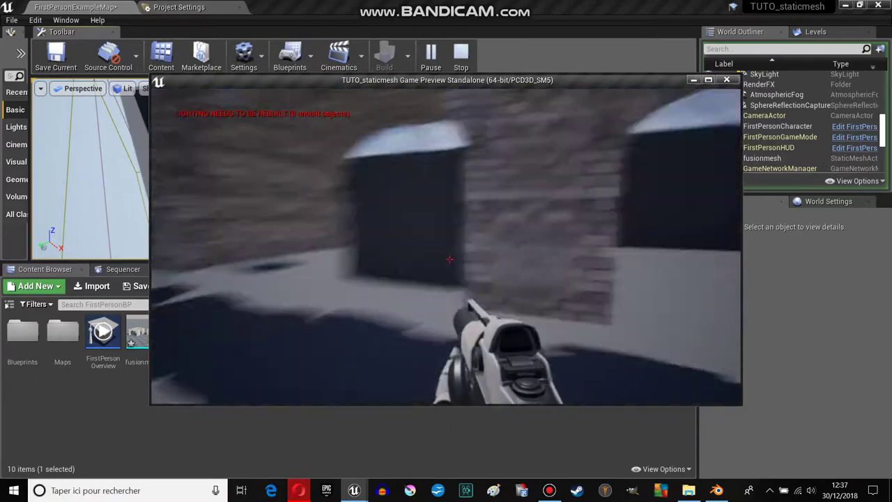
key("w")
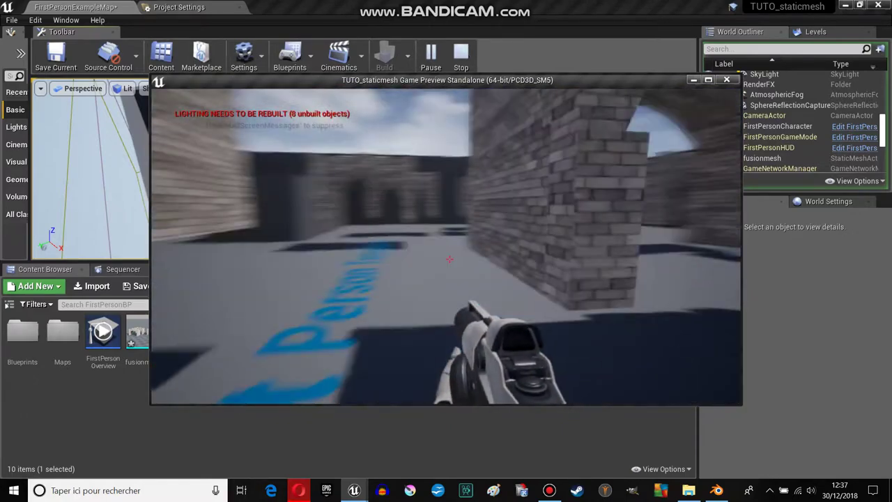
key("w")
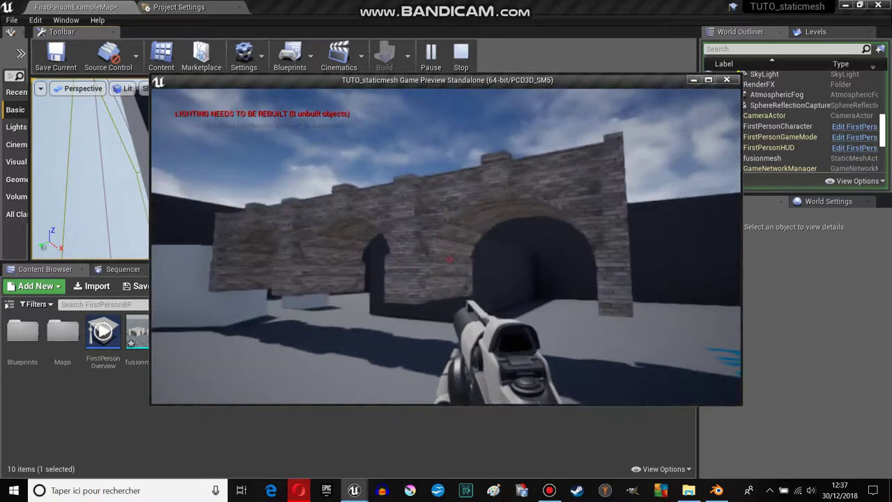
Step: End the preview and raise the pontt bridge to Location Z 420
key("Escape")
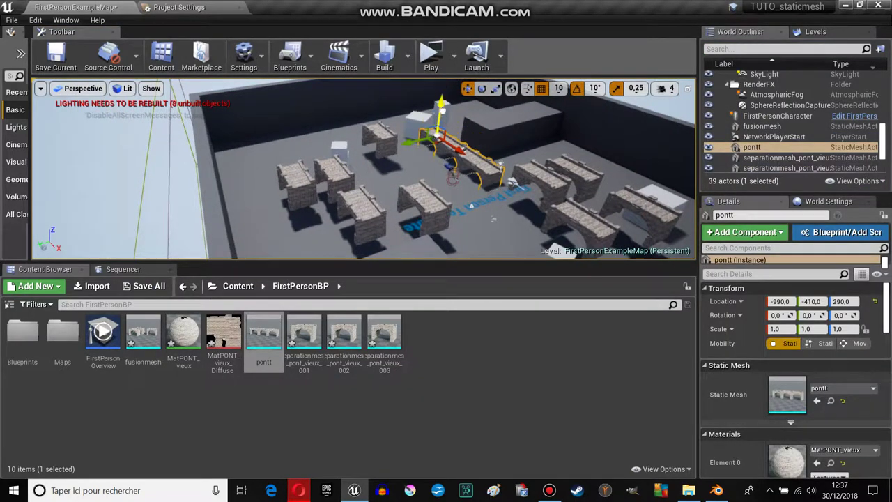
left_click_drag(442, 110, 442, 99)
mouse_move(442, 100)
right_mouse_down()
mouse_move(650, 249)
mouse_move(669, 251)
right_mouse_up()
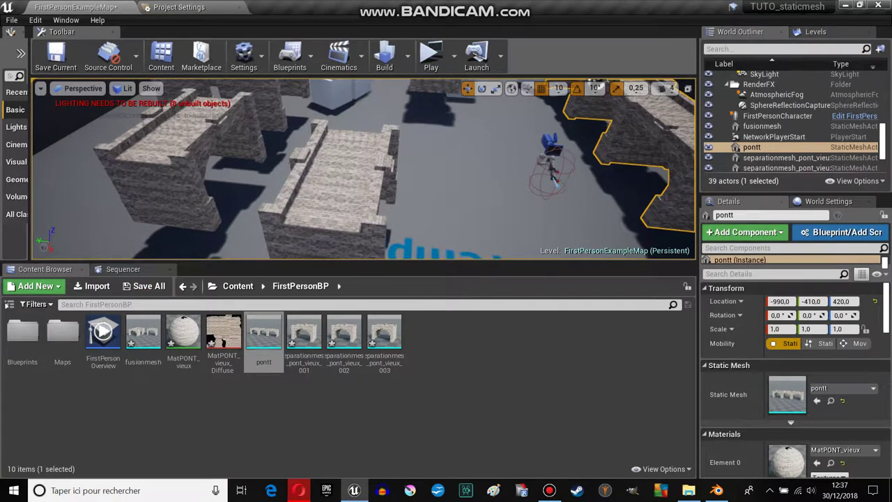
Step: Add the Third Person Blueprint feature pack to the project through Add Feature or Content Pack
left_click(9, 304)
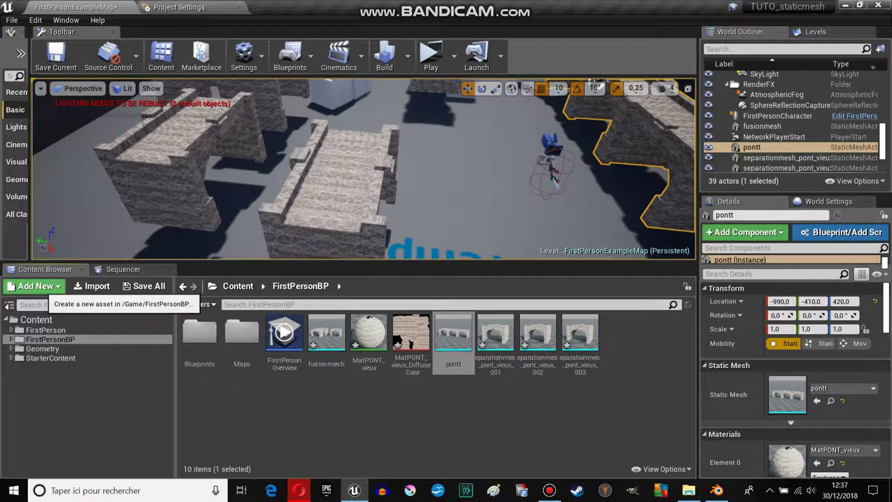
left_click(35, 285)
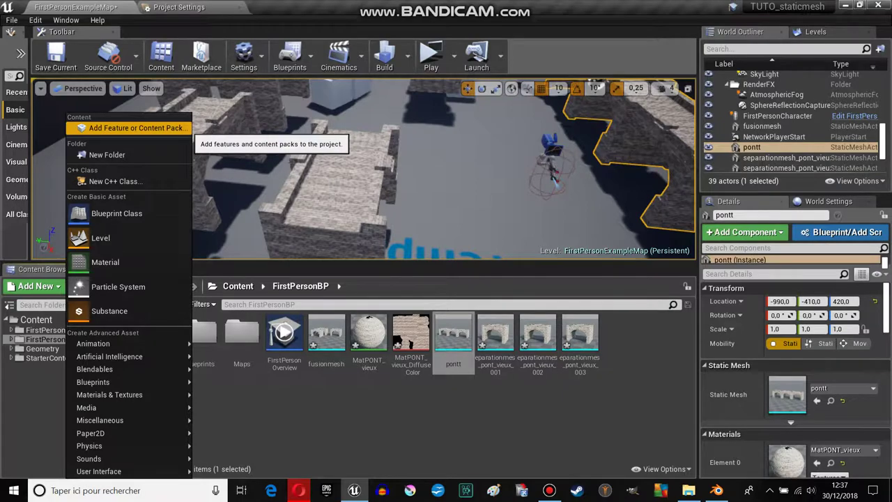
left_click(133, 128)
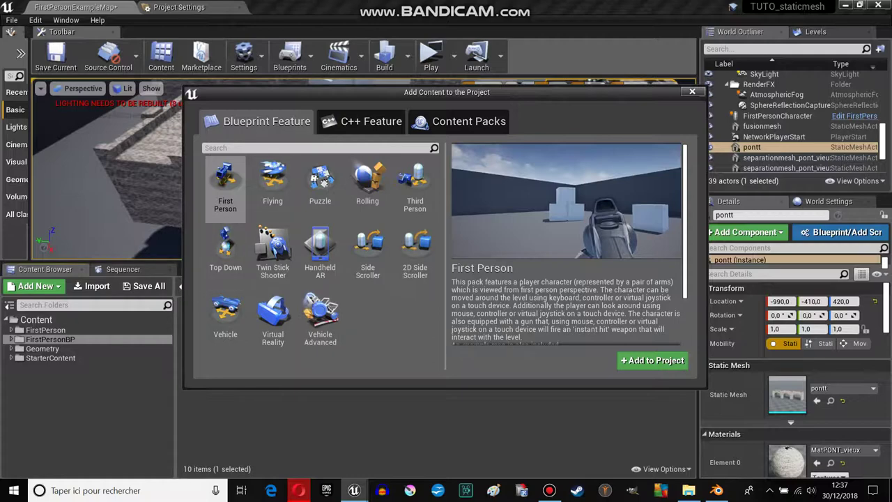
left_click(415, 185)
left_click(653, 360)
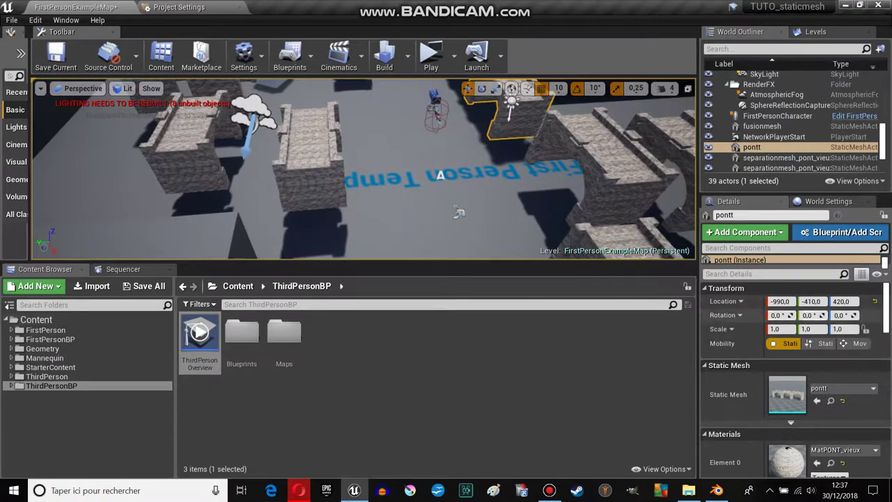
Step: Set the World Settings GameMode Override to ThirdPersonGameMode and launch a game preview
left_click(829, 201)
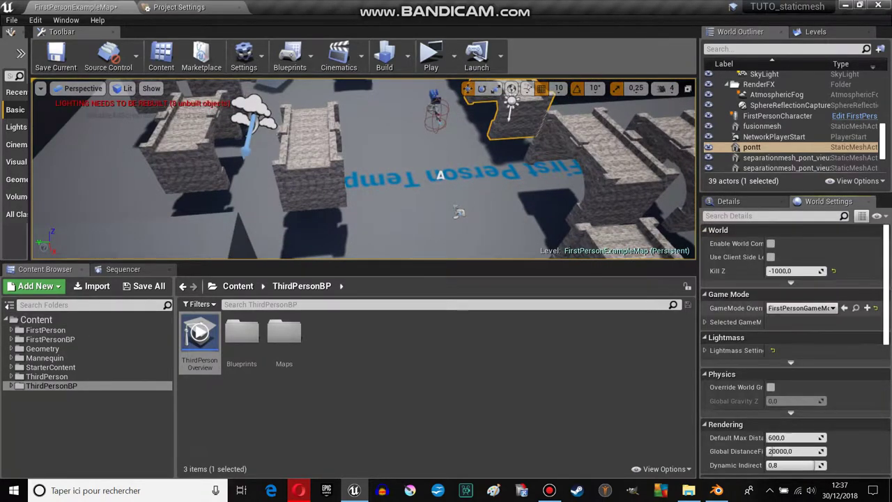
left_click(801, 308)
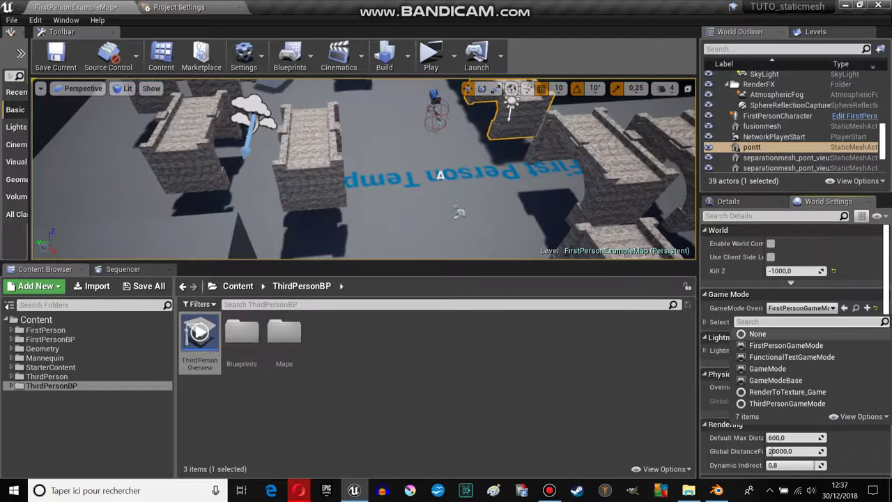
left_click(788, 392)
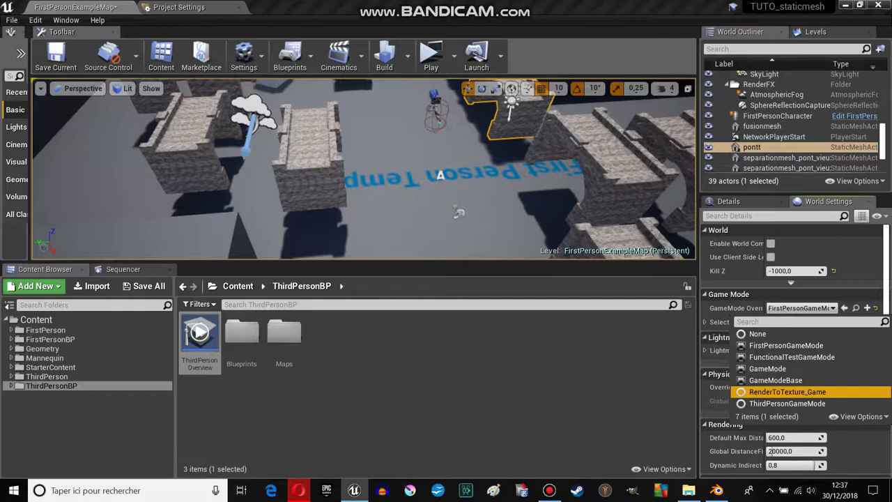
left_click(788, 392)
left_click(801, 307)
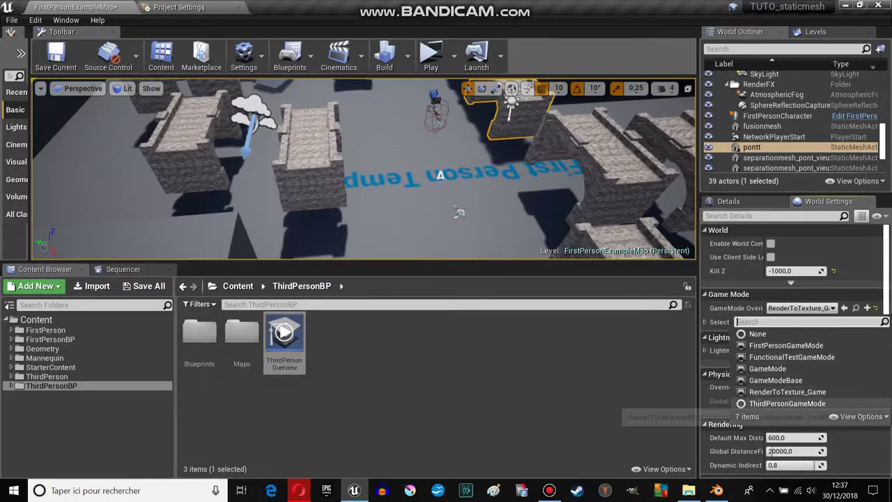
left_click(788, 403)
left_click(787, 404)
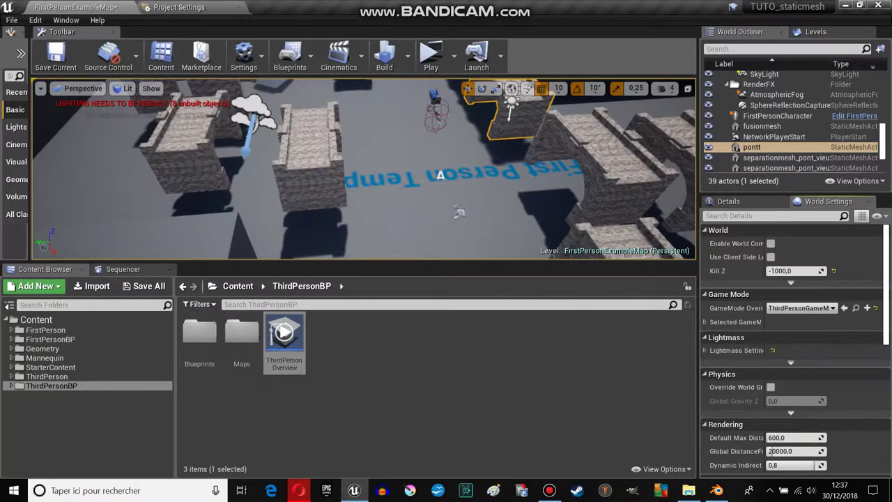
left_click(431, 56)
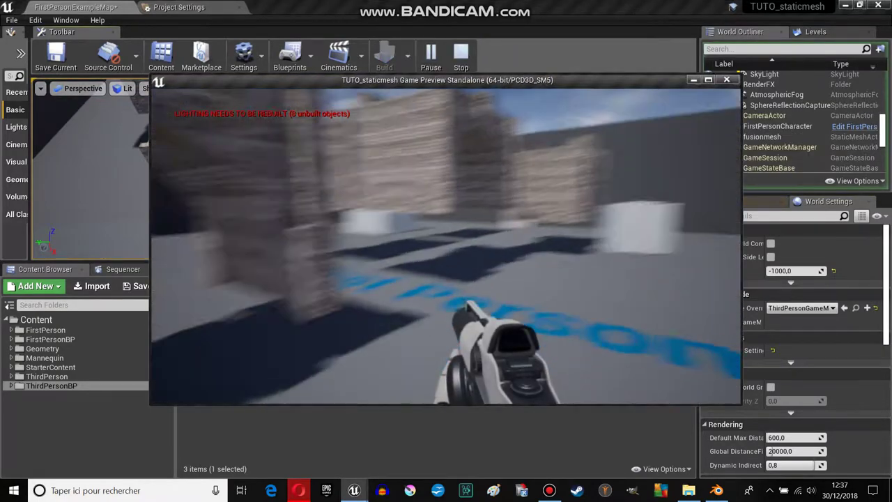
Step: Close the preview, fly over to the pontt bridge, select it, and restart the play session
key("Escape")
right_click_drag(459, 212, 363, 206)
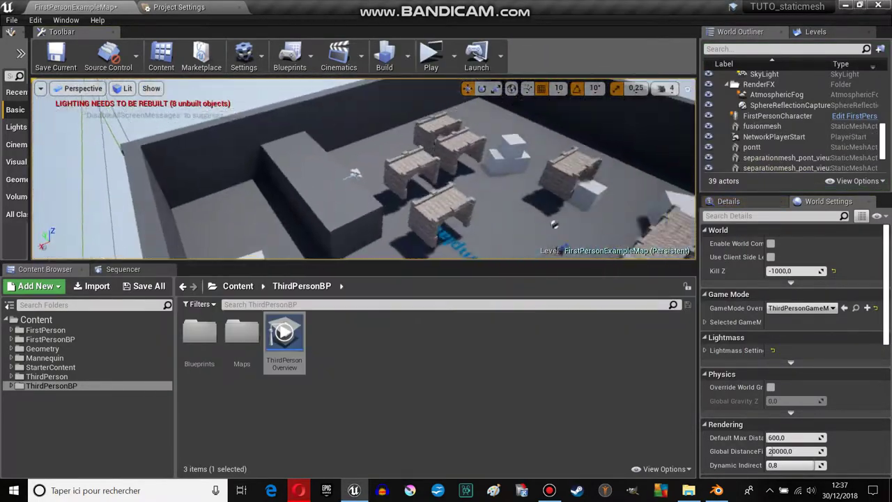
right_click_drag(448, 155, 483, 162)
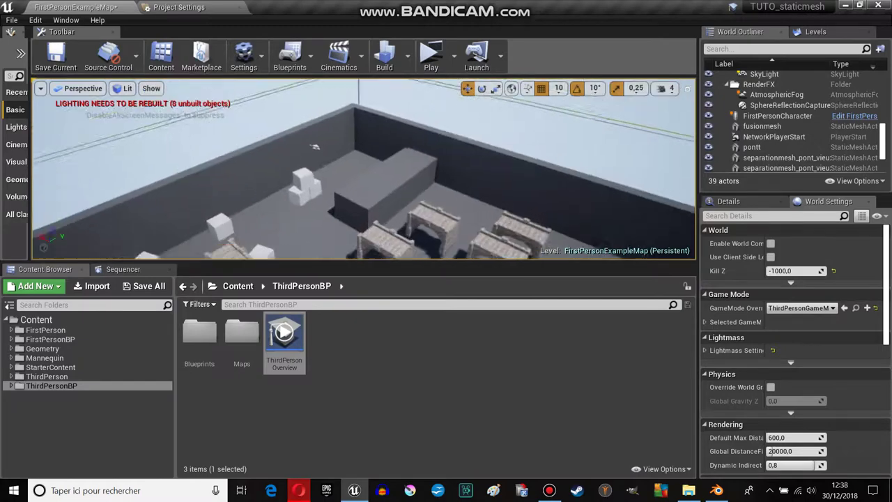
mouse_move(484, 163)
right_mouse_down()
mouse_move(322, 193)
mouse_move(349, 174)
right_mouse_up()
left_click(322, 193)
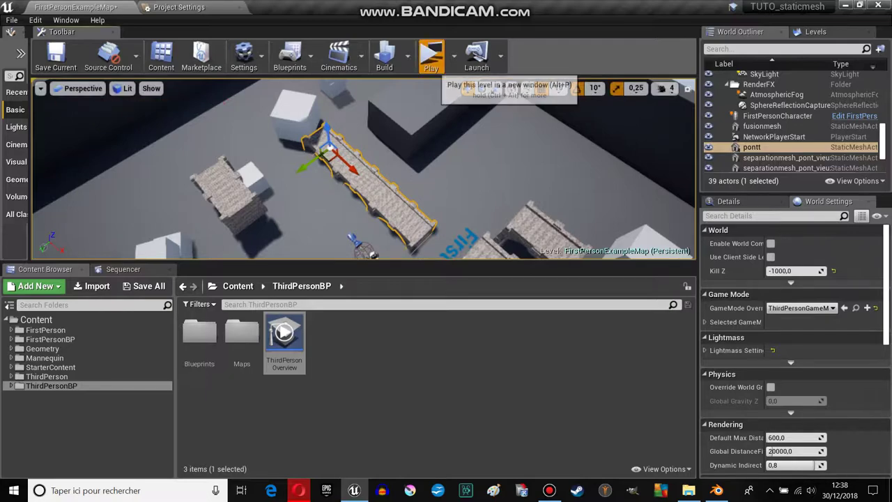
left_click(431, 57)
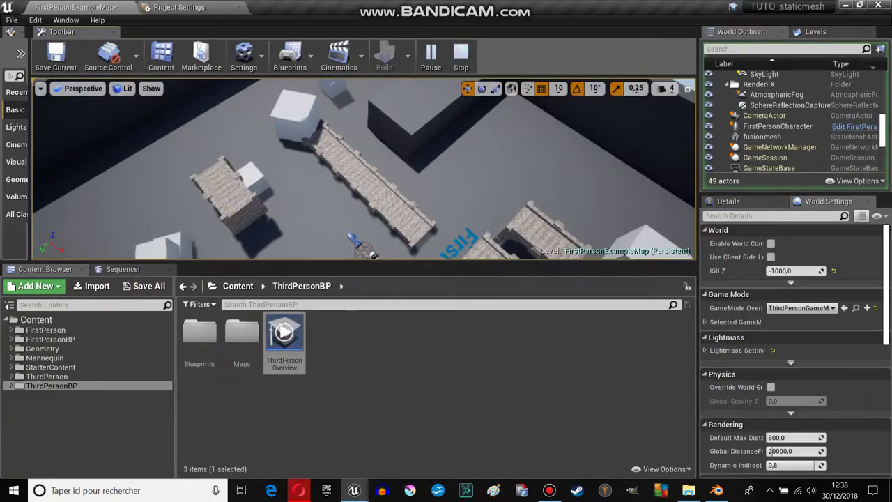
left_click(461, 57)
left_click(431, 57)
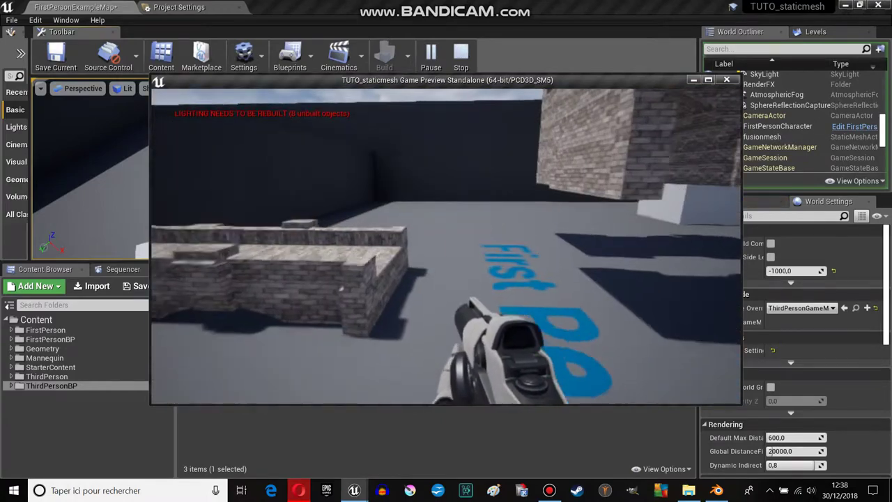
key("Escape")
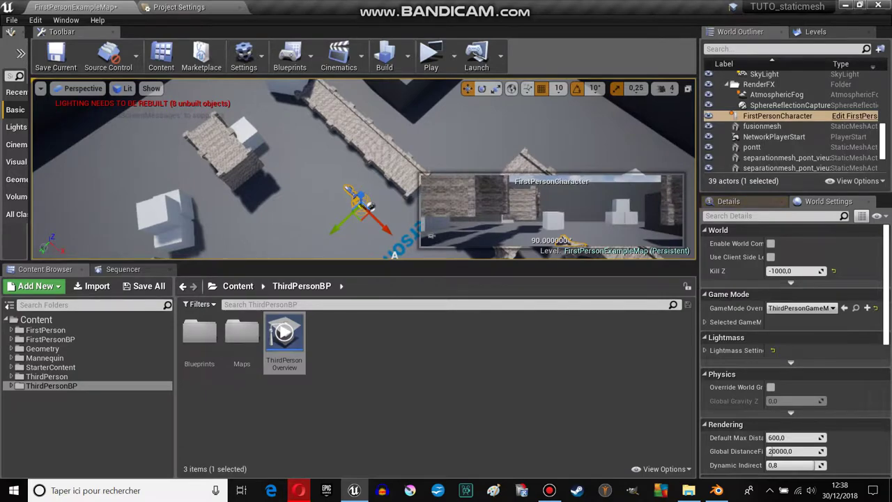
Step: Run the Third Person character back and forth across the stone bridge, then exit the preview
left_click(431, 57)
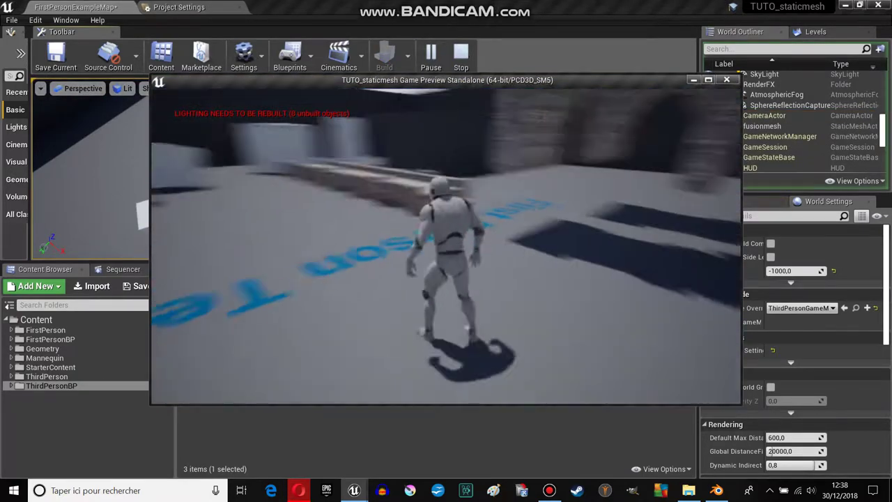
key("w")
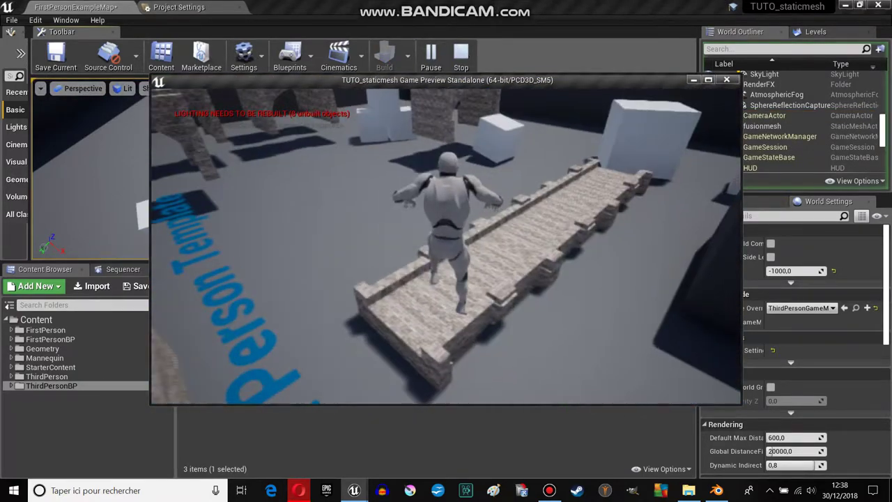
key("w")
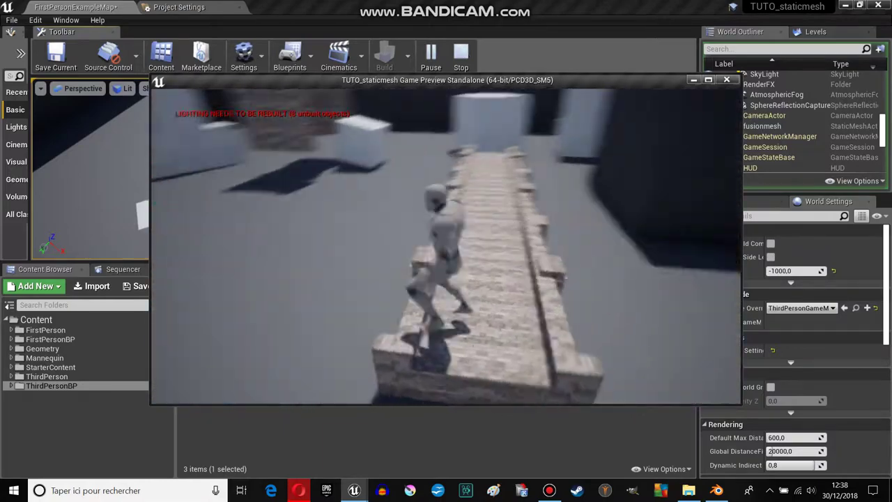
key("w")
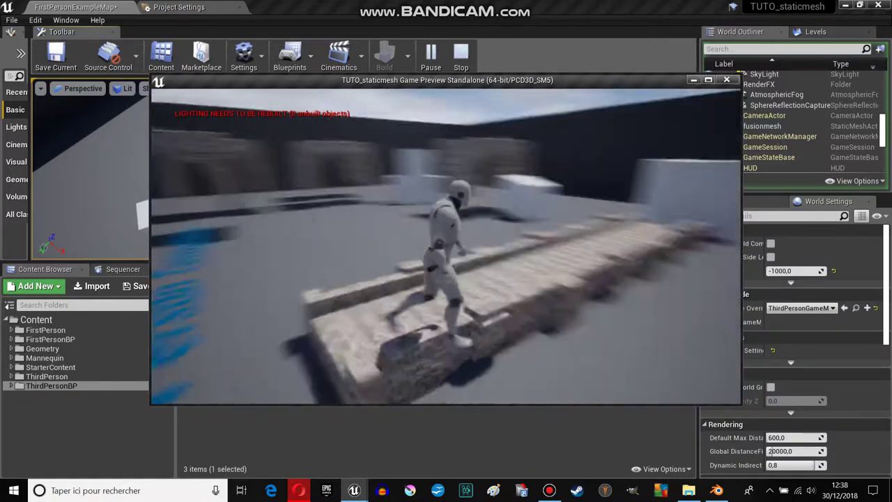
key("w")
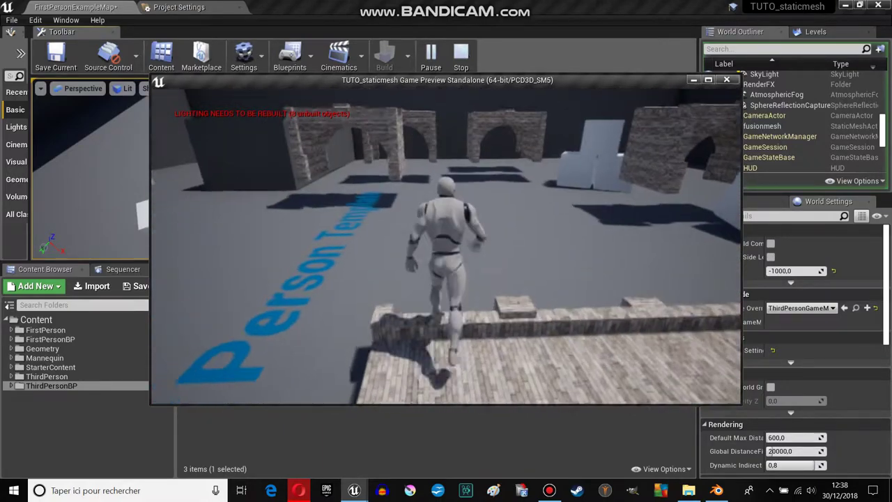
key("w")
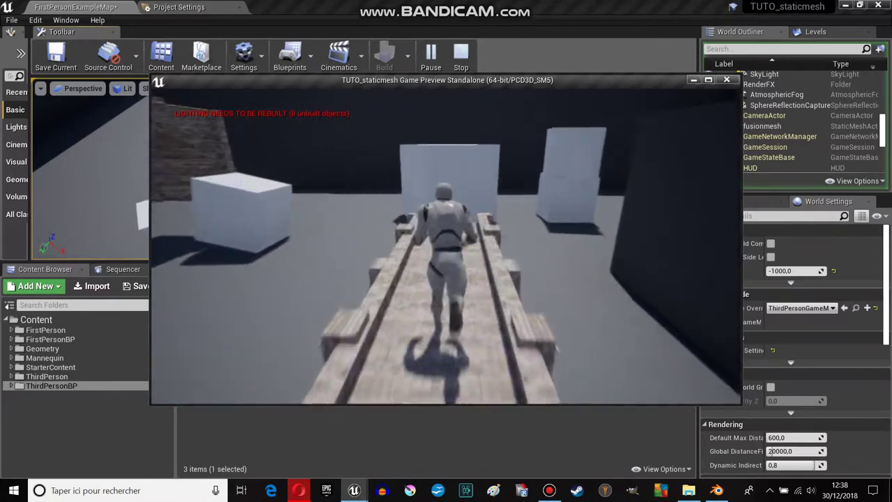
key("w")
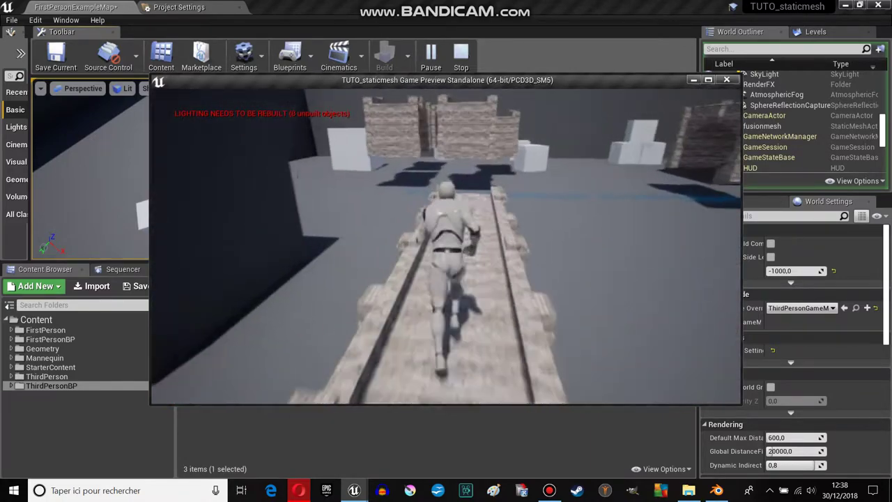
key("w")
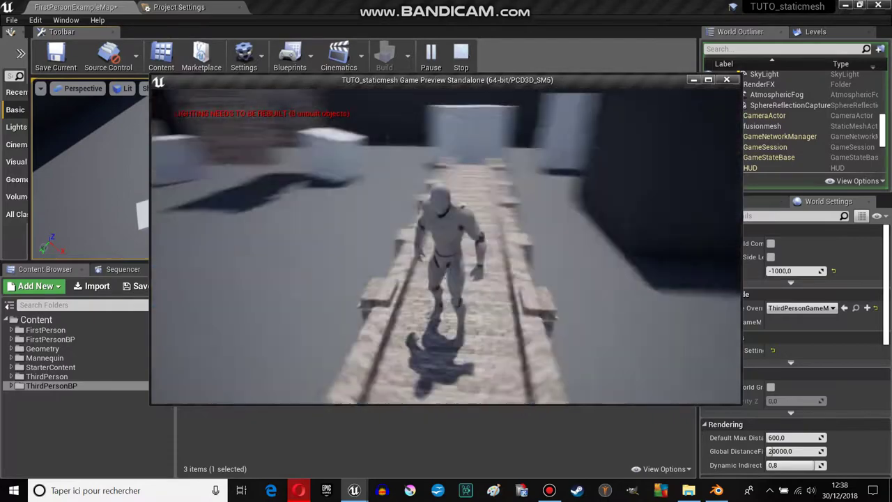
key("Escape")
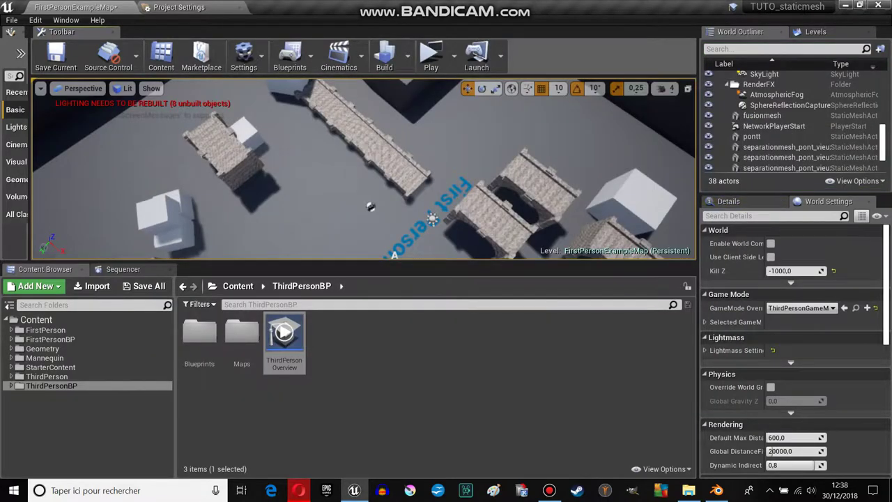
Step: Open the pontt mesh and set its Collision Complexity to Project Default
double_click(788, 393)
scroll(778, 223, "down", 5)
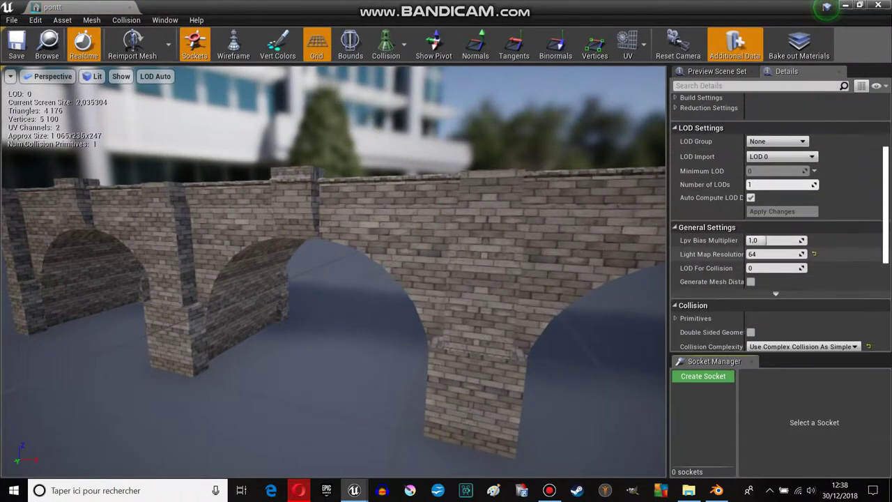
scroll(778, 223, "down", 3)
scroll(778, 223, "down", 2)
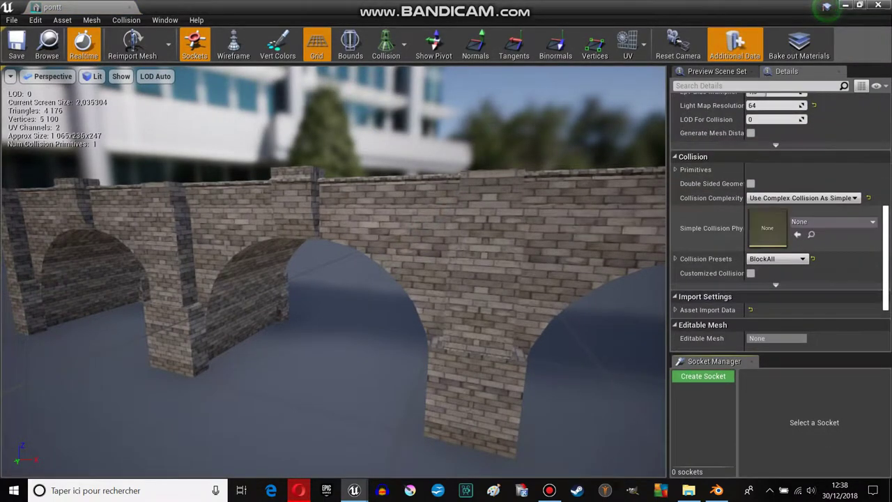
left_click(802, 198)
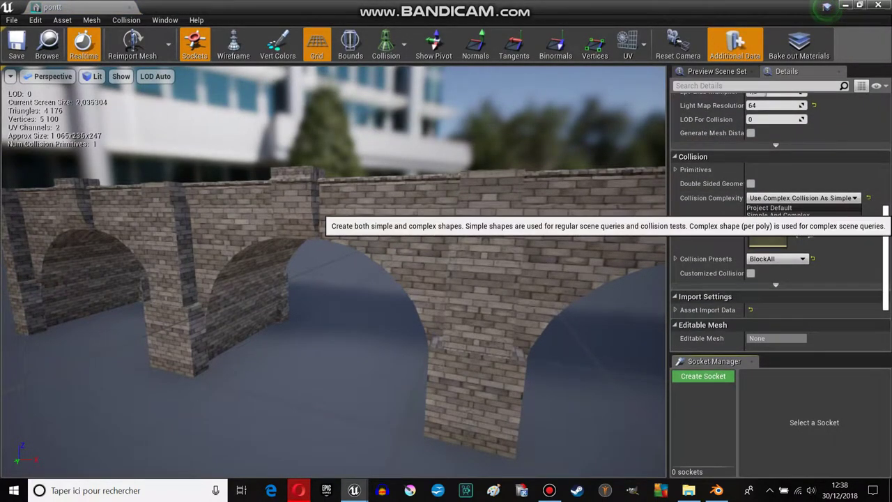
left_click(769, 208)
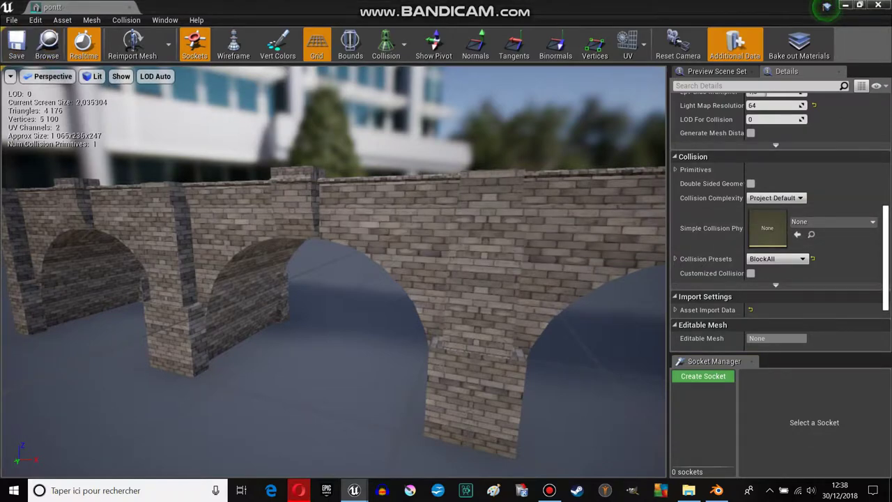
Step: Show the simple collision outline and move the view onto the bridge deck
left_click(385, 43)
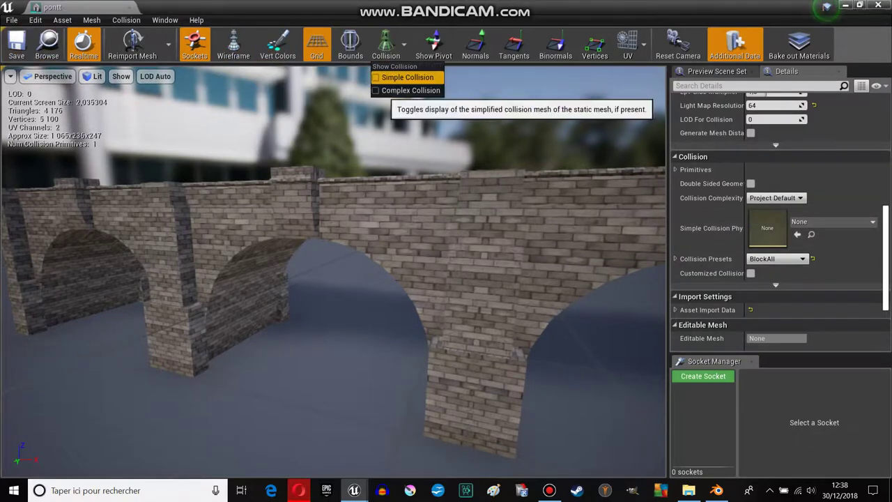
right_click_drag(335, 279, 307, 258)
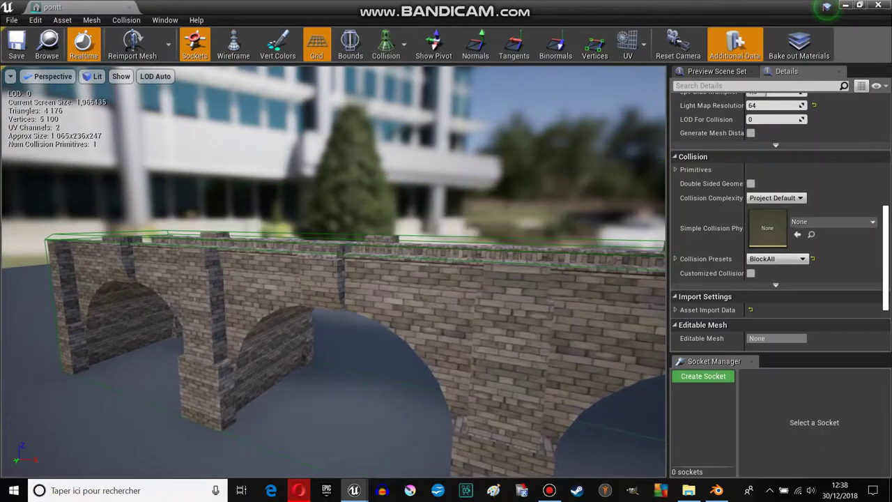
right_click_drag(335, 279, 320, 265)
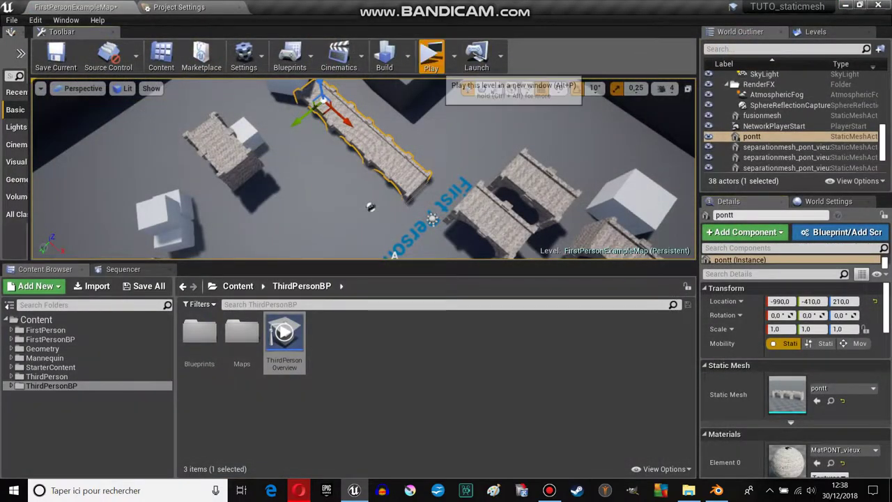
Step: Play the level and run the character along the whole bridge, swinging the camera, then exit
left_click(431, 56)
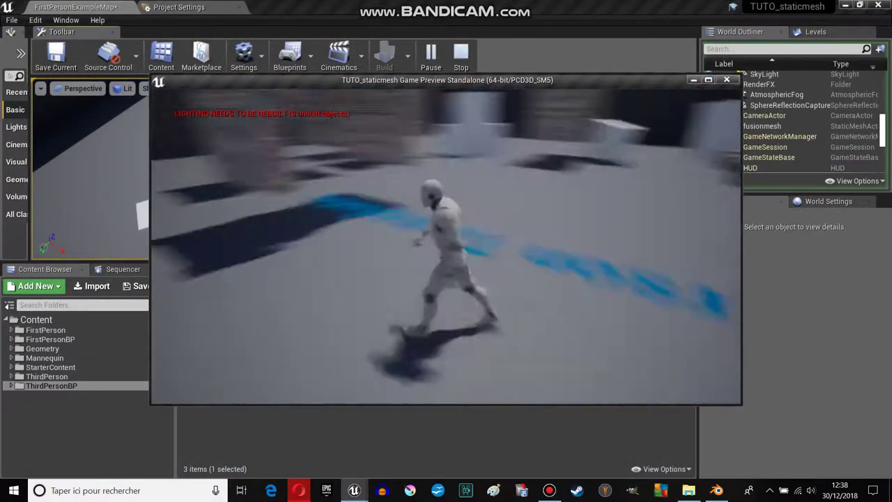
key("w")
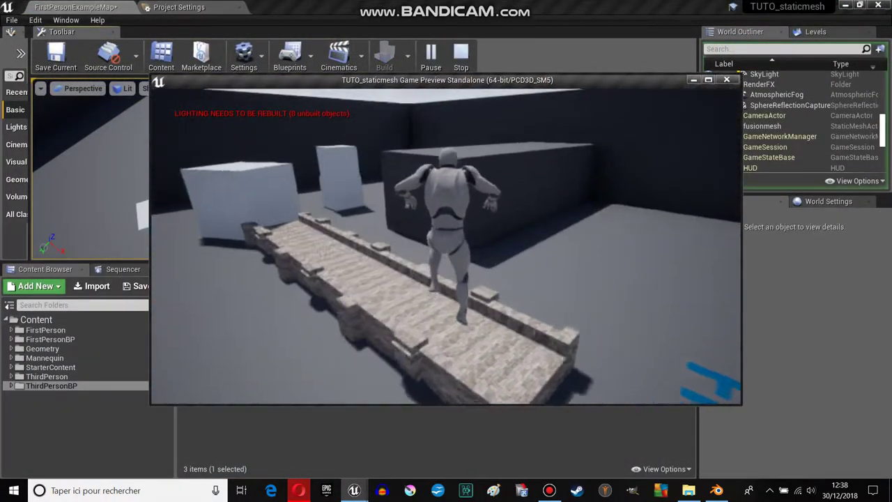
key("w")
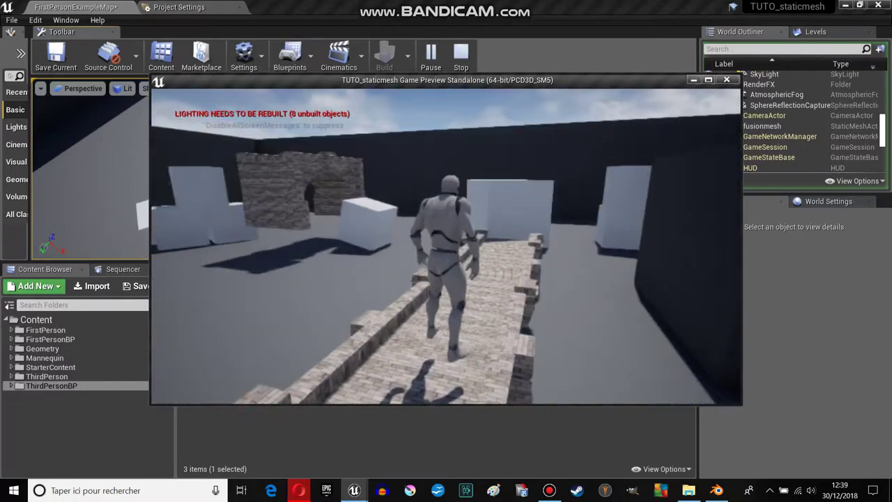
key("w")
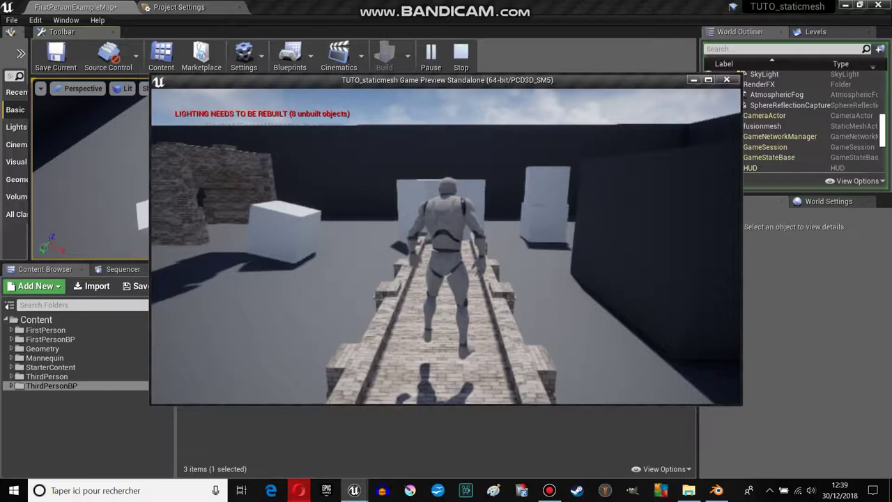
key("w")
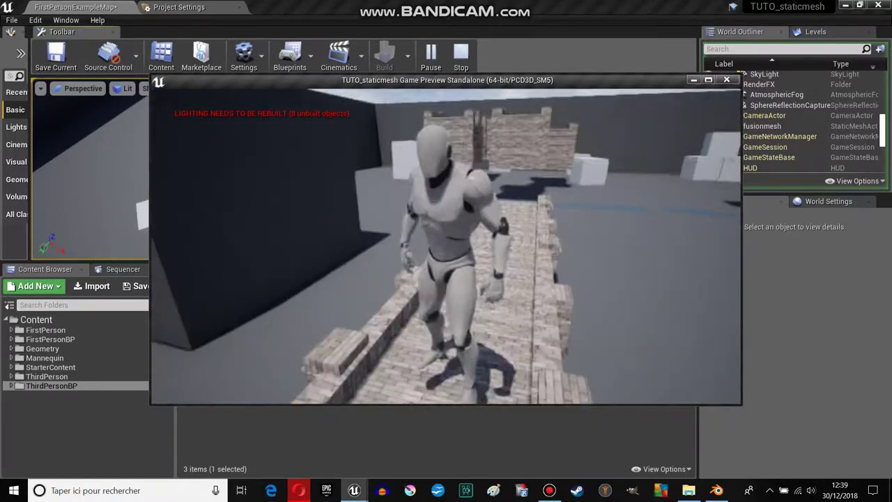
key("w")
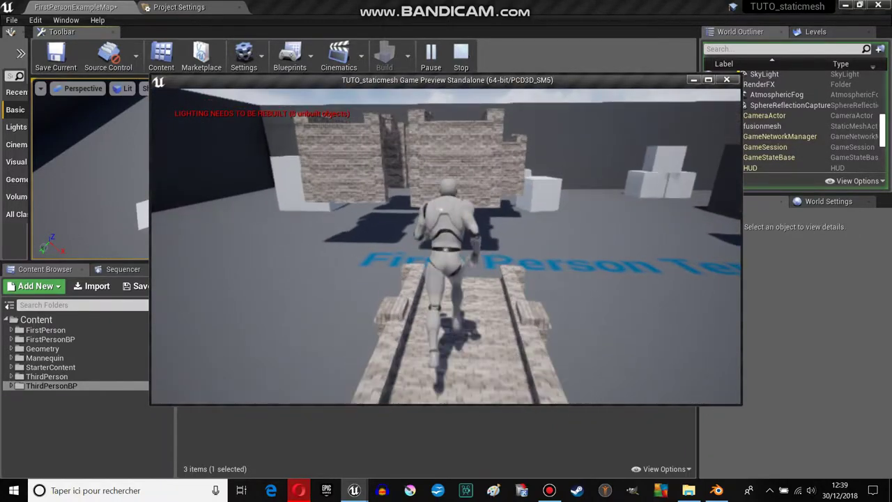
key("w")
key("w")
key("w")
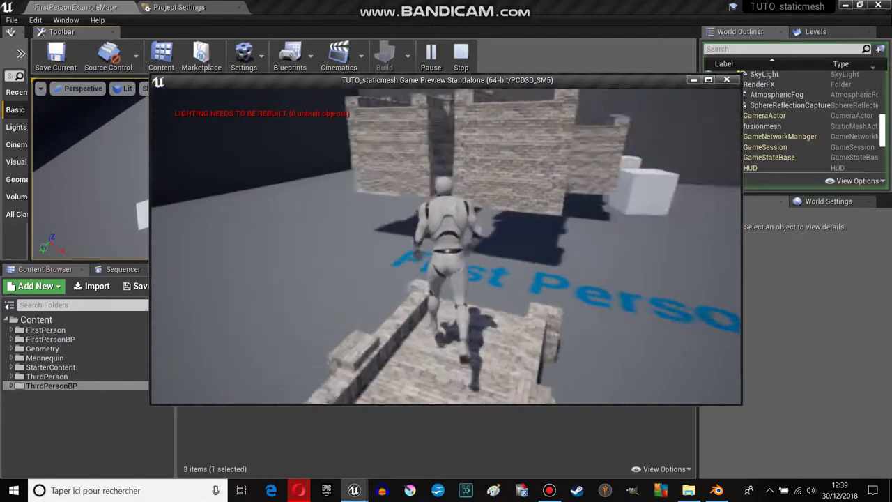
key("w")
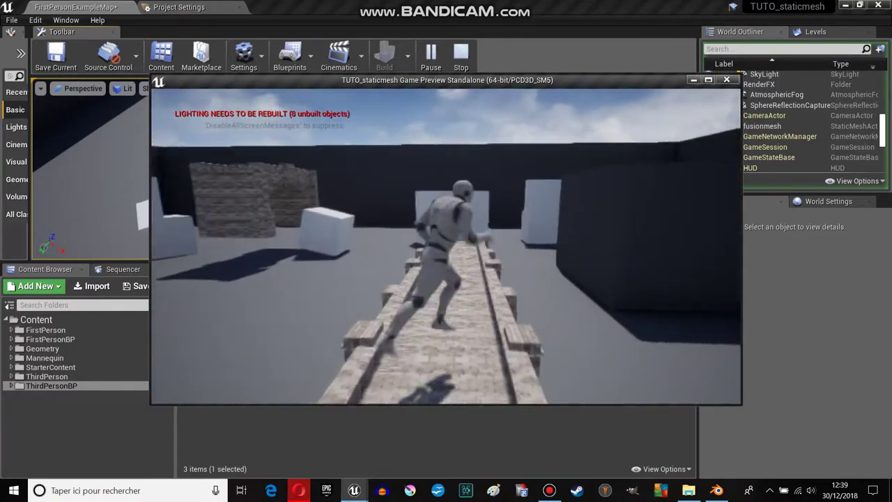
key("w")
key("Escape")
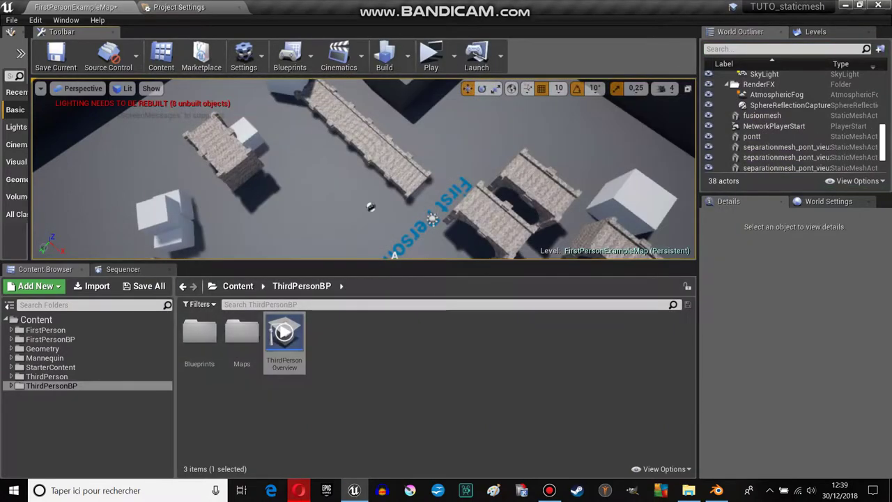
Step: Reopen the pontt mesh, switch Collision Complexity back to Use Complex Collision As Simple, and play-test
left_click(369, 140)
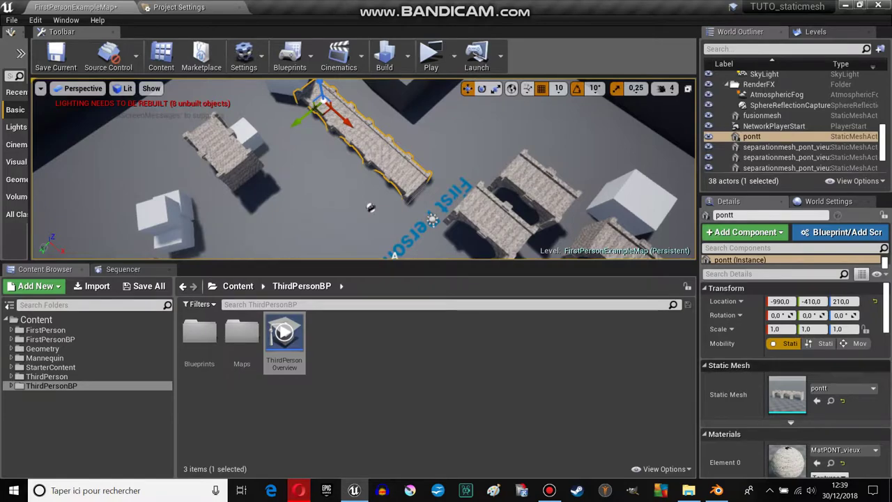
double_click(787, 394)
scroll(777, 223, "down", 3)
scroll(777, 223, "down", 3)
scroll(777, 223, "down", 3)
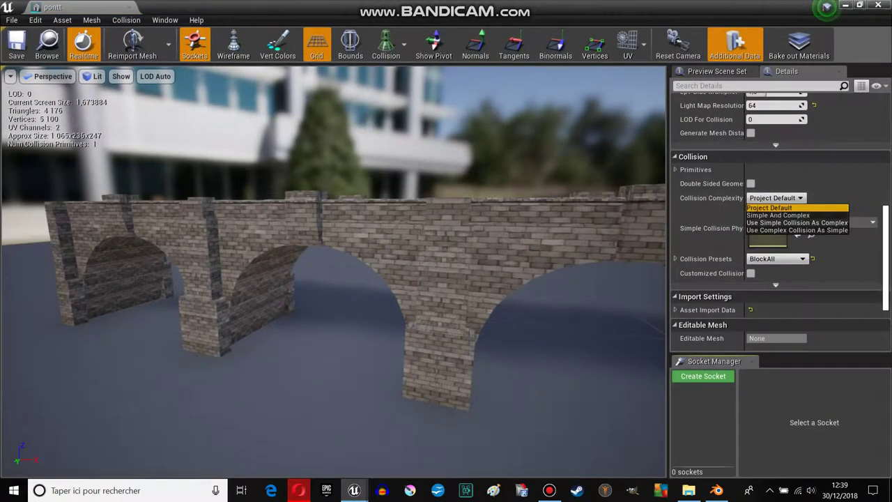
left_click(797, 230)
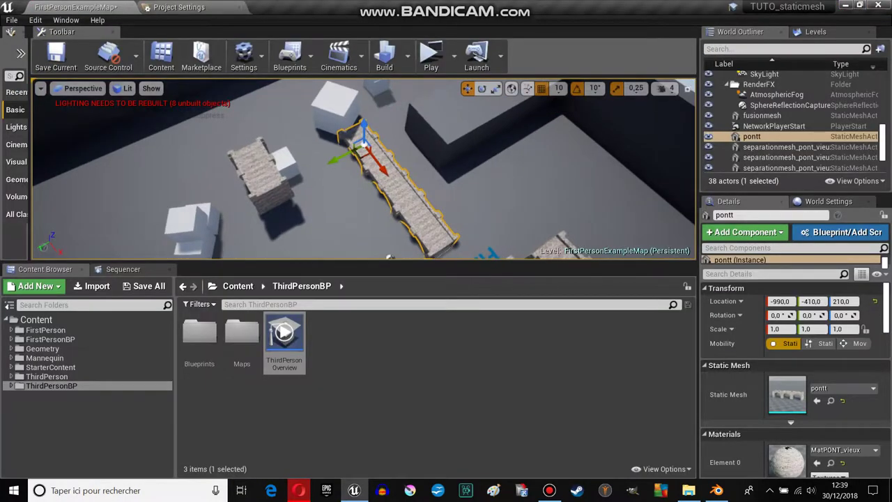
key("space")
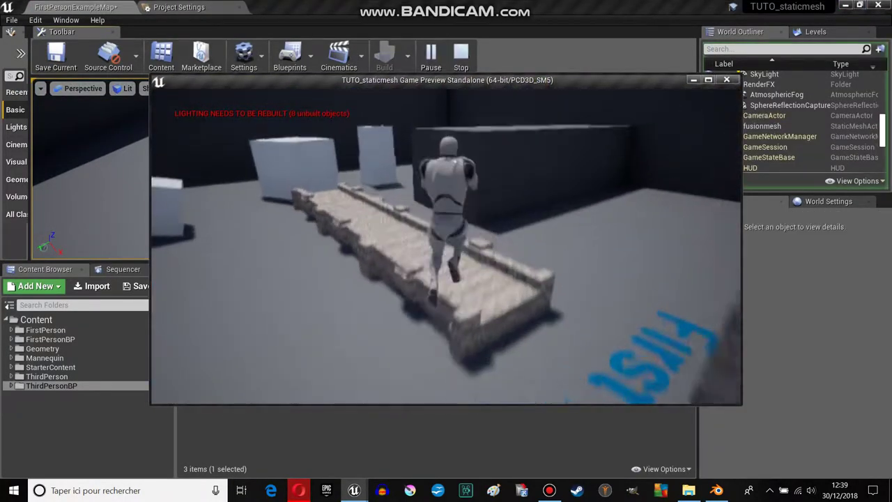
Step: Keep running the character along the stone walkway, then end the preview
key("w")
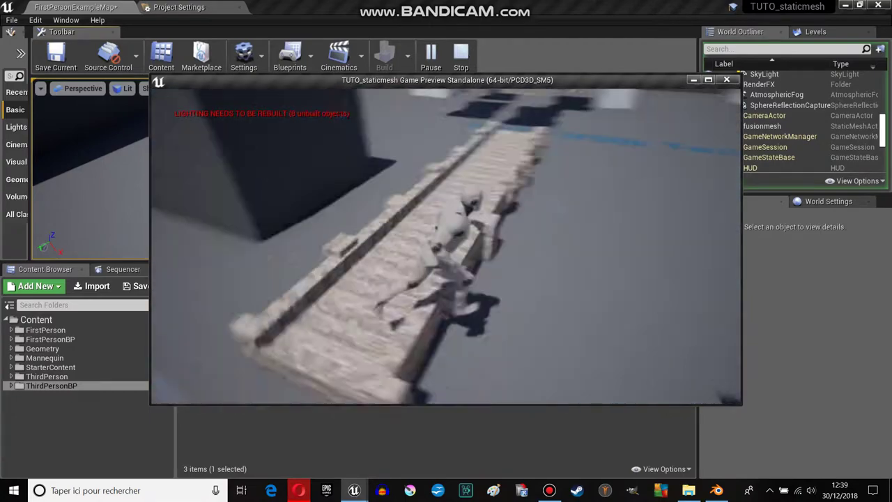
key("Escape")
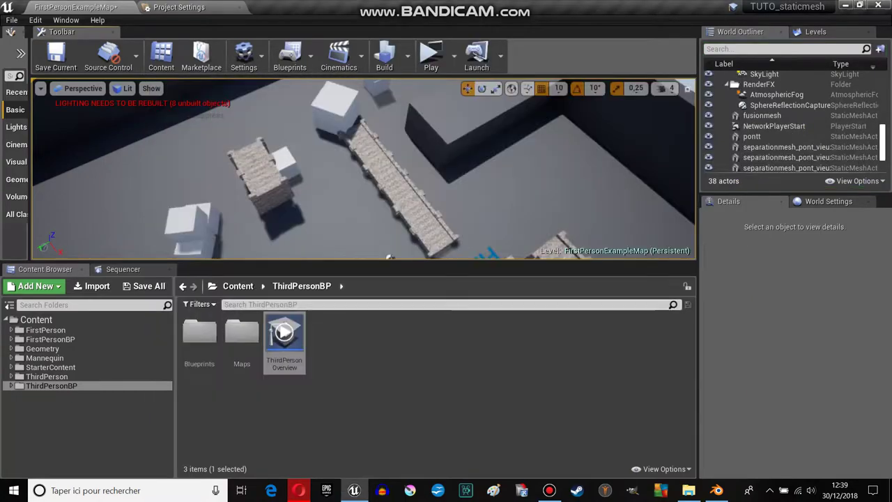
Step: Turn the view toward the arches, then select and frame the pontt bridge
mouse_move(389, 255)
left_mouse_down()
mouse_move(393, 138)
mouse_move(360, 237)
left_mouse_up()
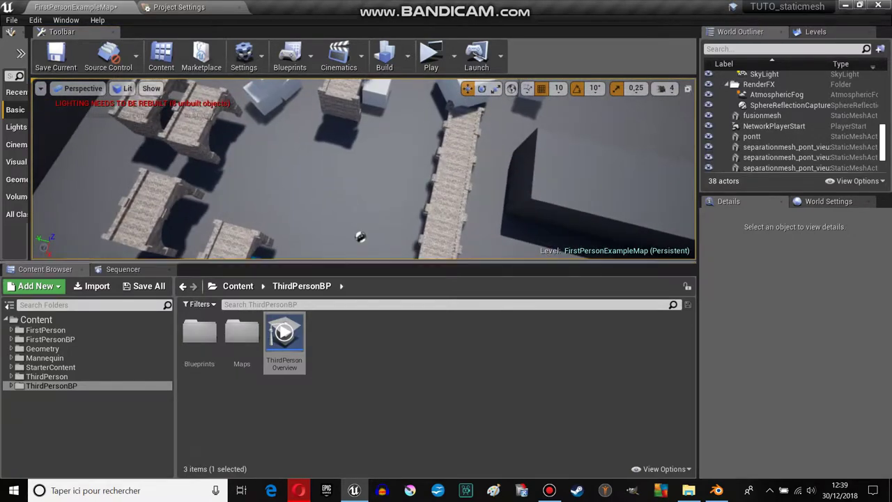
mouse_move(360, 237)
left_mouse_down()
mouse_move(138, 237)
mouse_move(334, 210)
left_mouse_up()
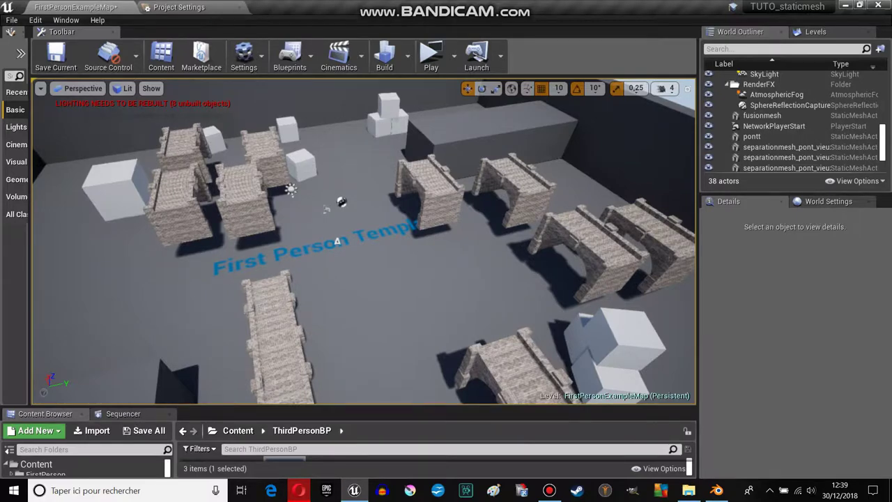
left_click(272, 321)
key("f")
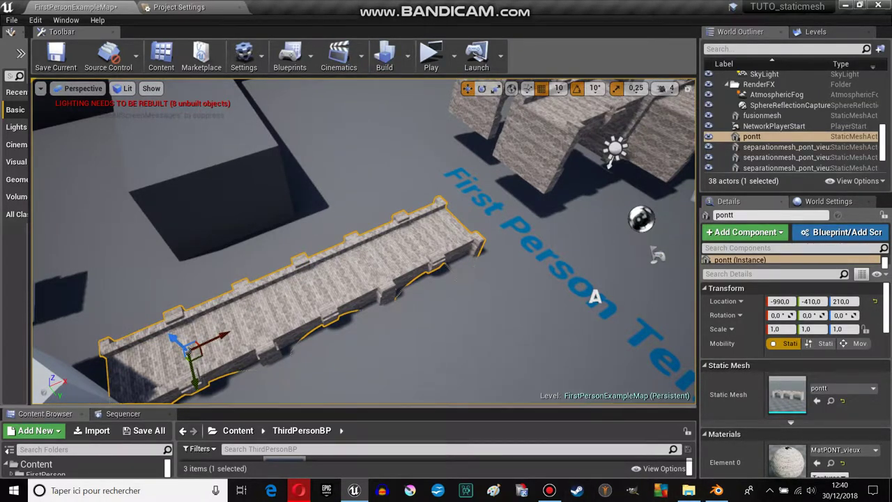
Step: Open the Build options dropdown in the main toolbar
left_click(549, 490)
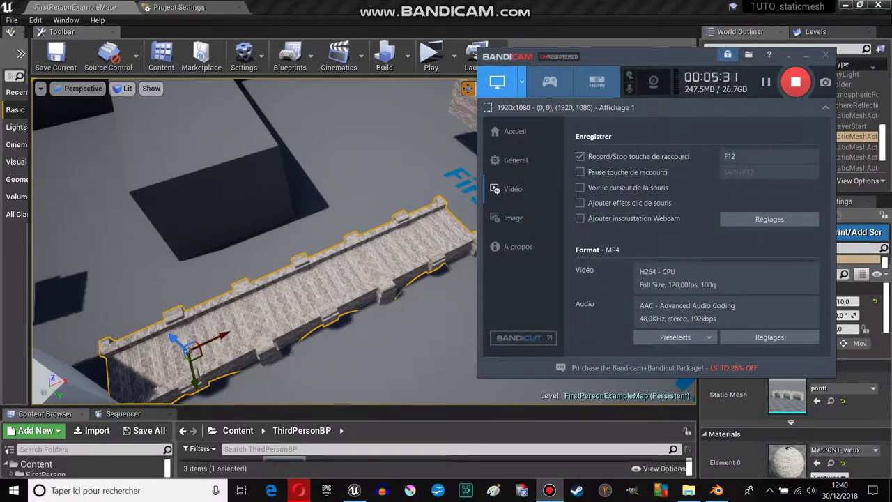
left_click(806, 55)
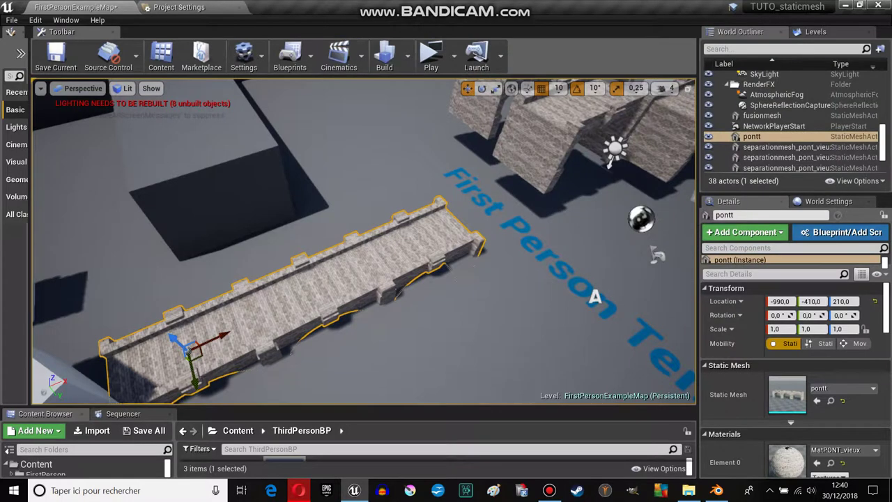
left_click(408, 57)
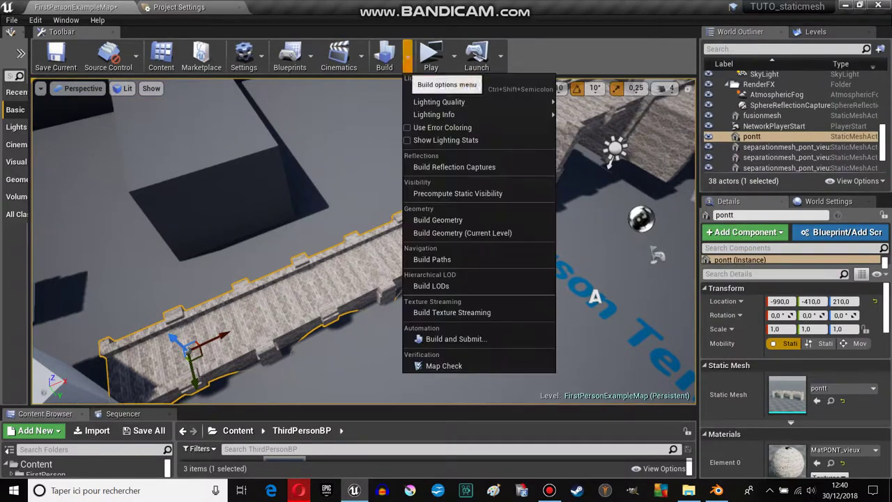
Step: Run Build Lighting Only for the level, then fly over and select the pontt bridge mesh
left_click(445, 89)
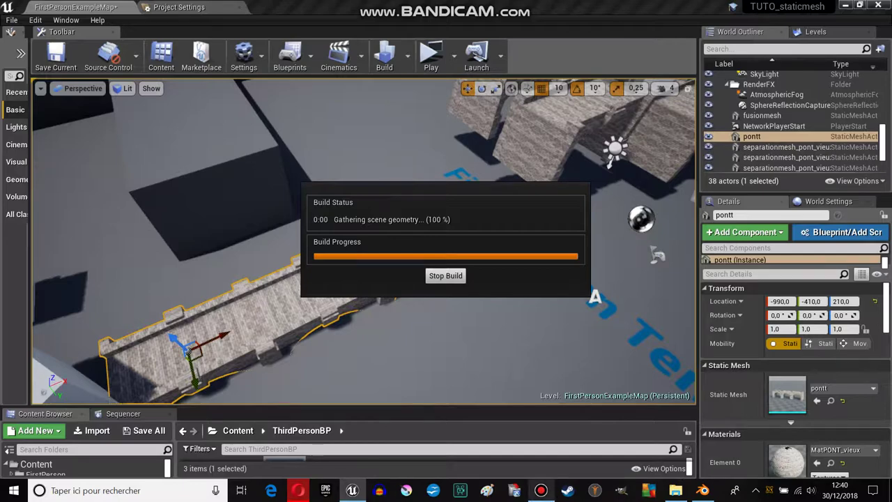
left_click(541, 432)
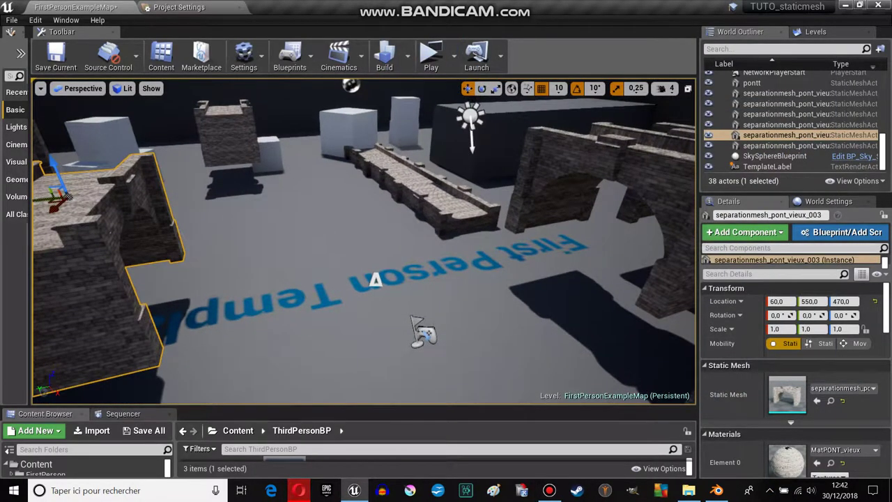
right_click_drag(363, 242, 363, 242)
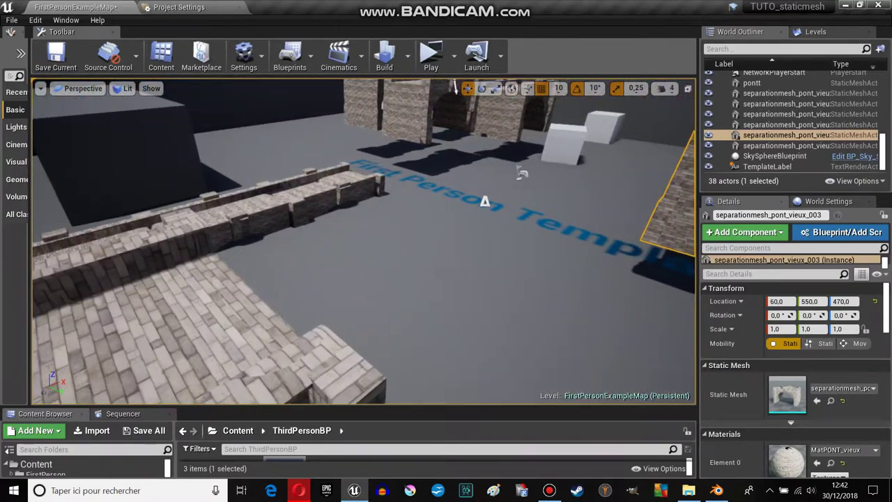
left_click(752, 83)
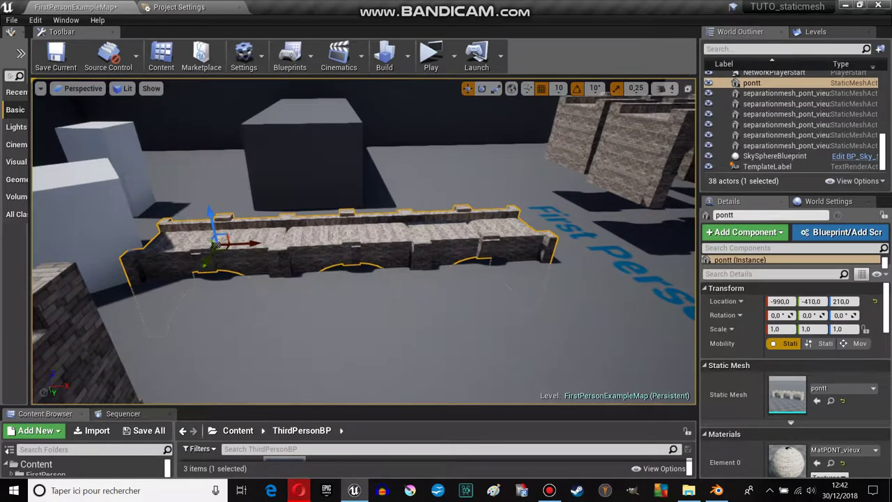
Step: Raise the pontt bridge to Location Z 350 and set its Scale to 2, 2, 2
left_click_drag(210, 218, 219, 159)
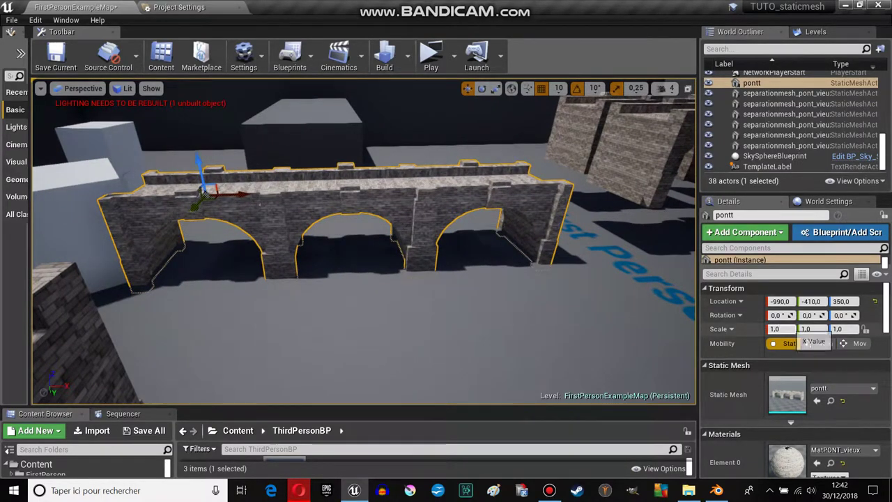
type("22")
key("Return")
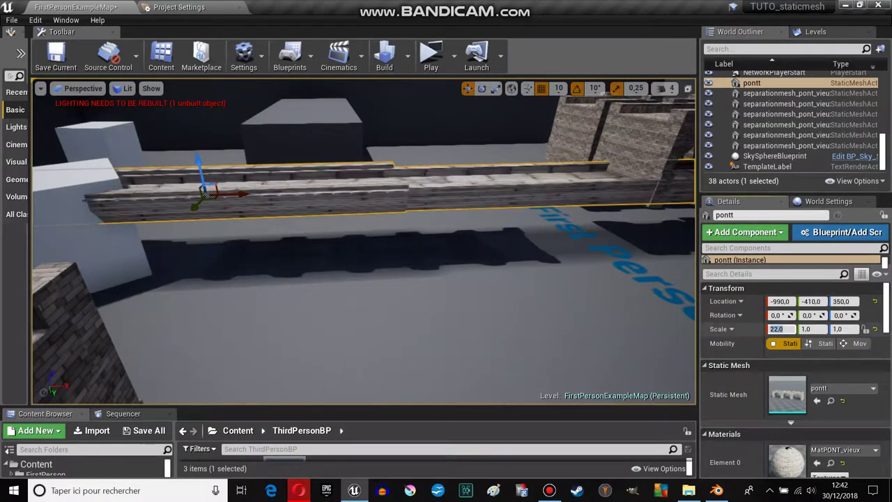
type("2")
key("Return")
type("2")
key("Return")
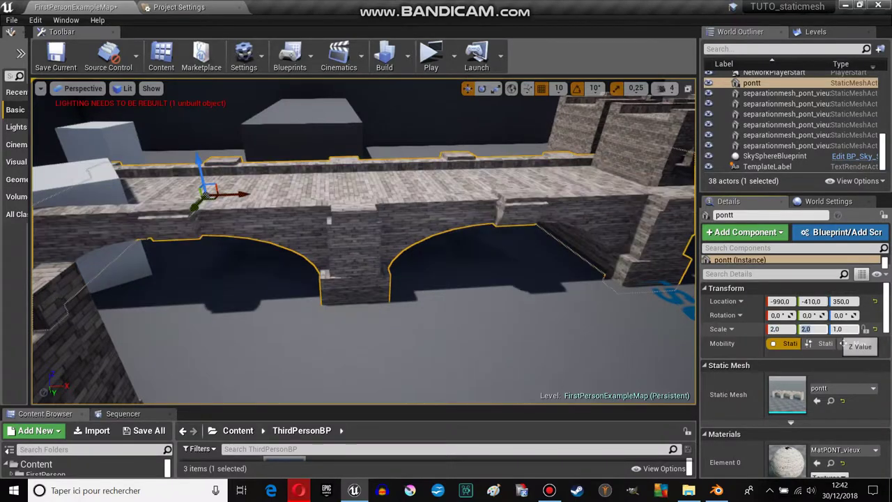
type("2")
key("Return")
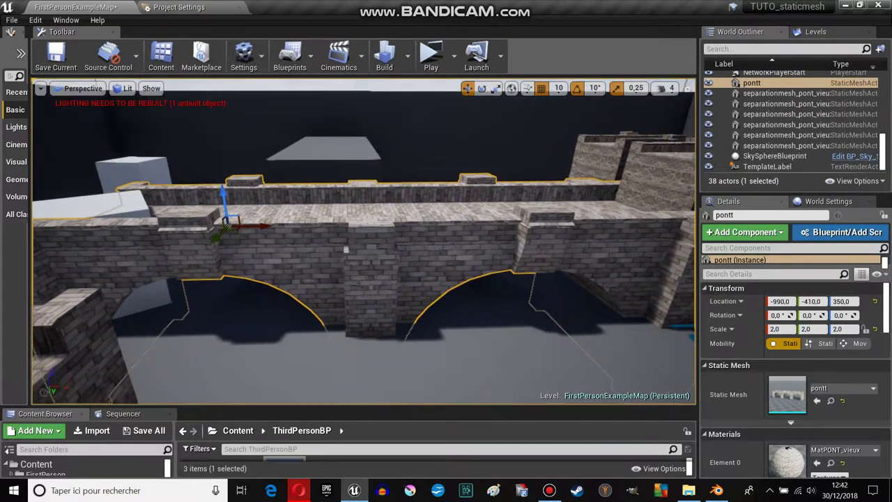
Step: Slide the bridge along Y to -1650, select a white cube, and start a Play test
scroll(364, 242, "down", 5)
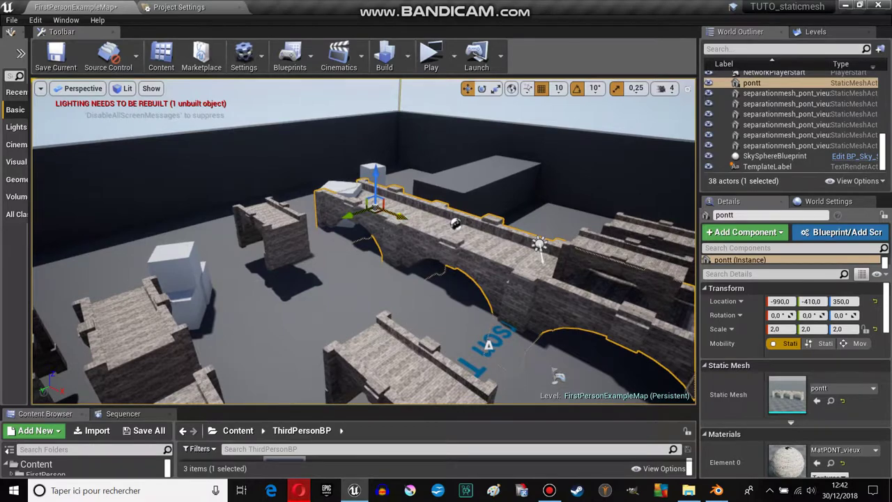
left_click_drag(347, 215, 460, 178)
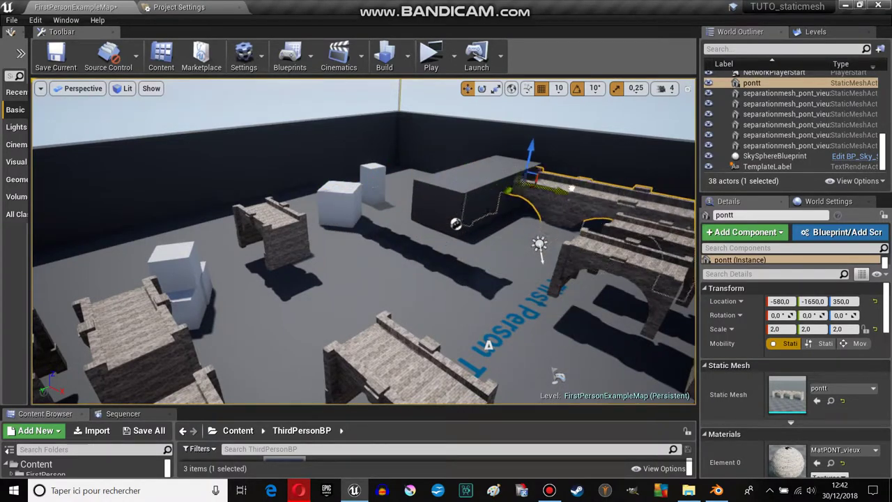
right_click_drag(364, 242, 418, 237)
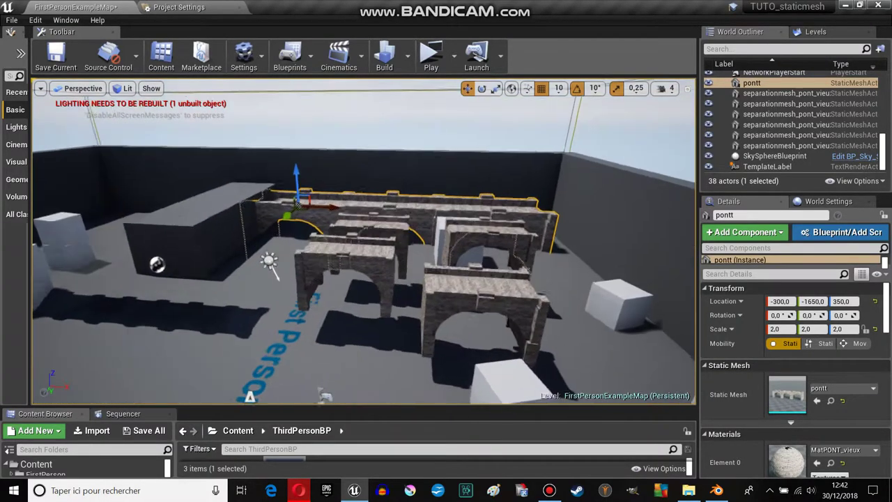
right_click_drag(364, 242, 376, 237)
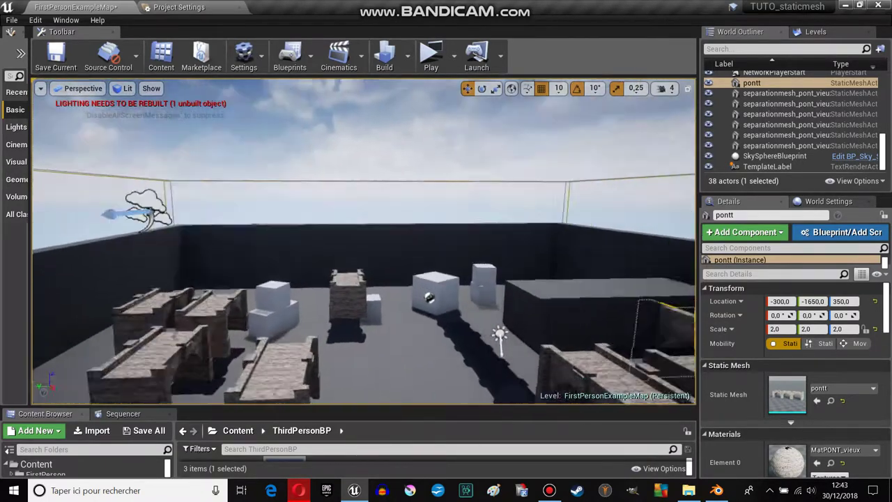
left_click(278, 224)
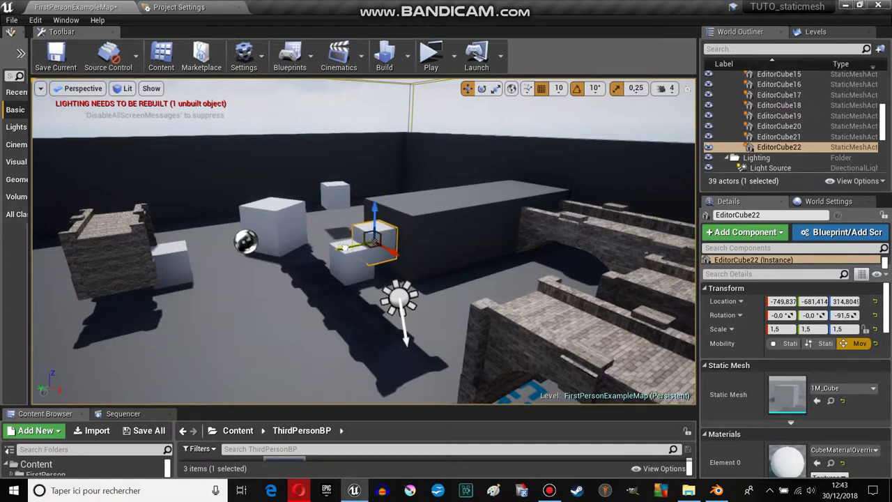
left_click(432, 55)
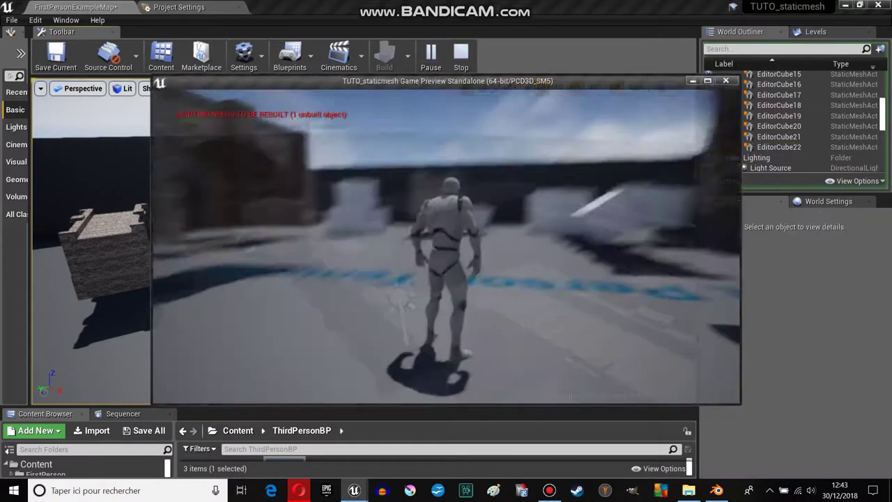
Step: Run and jump the character over a white cube, along the stone bridge onto a grey block, then exit with Esc
key("w")
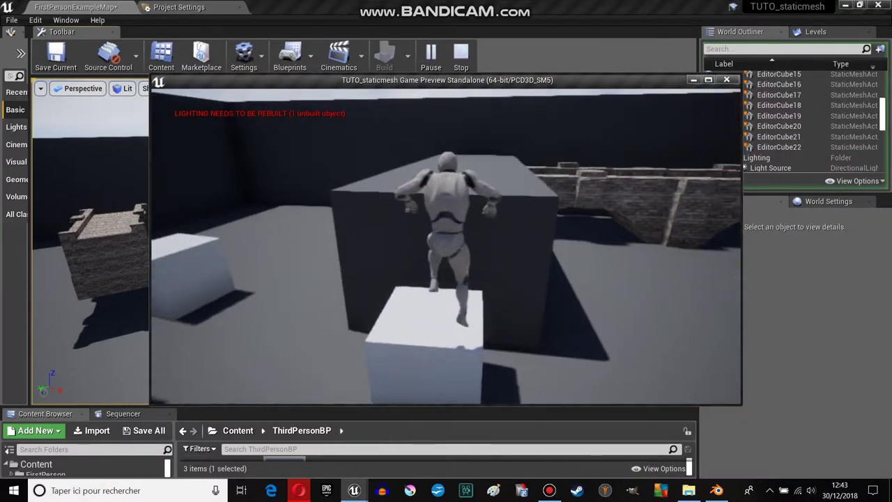
key("space")
key("w")
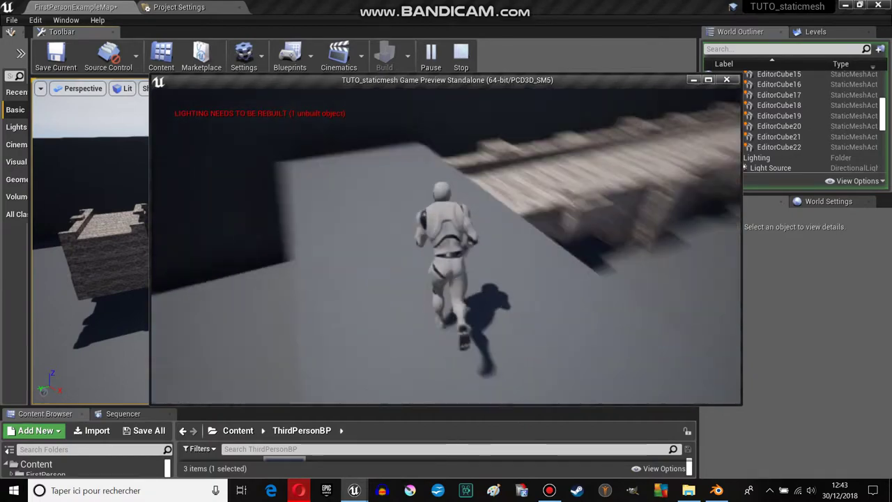
key("w")
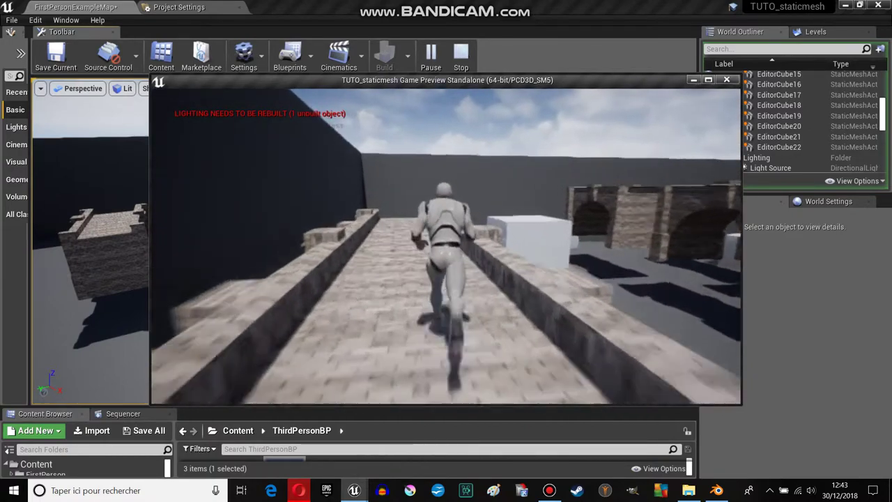
key("w")
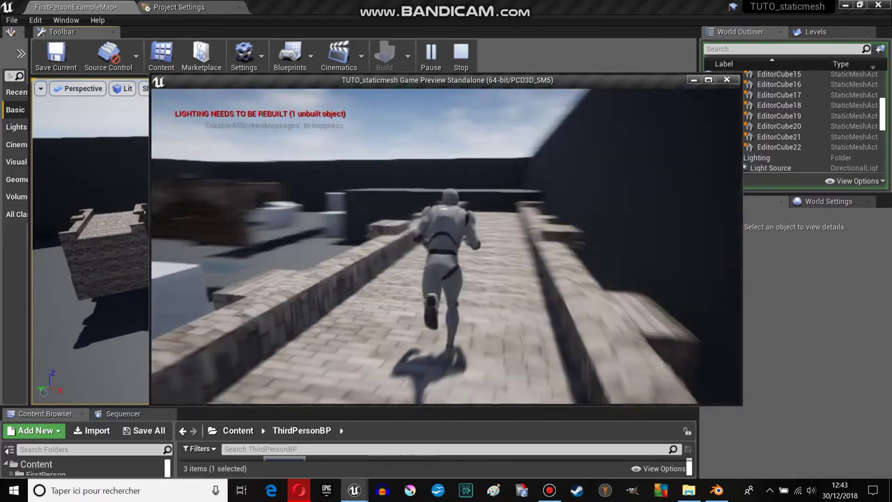
key("w")
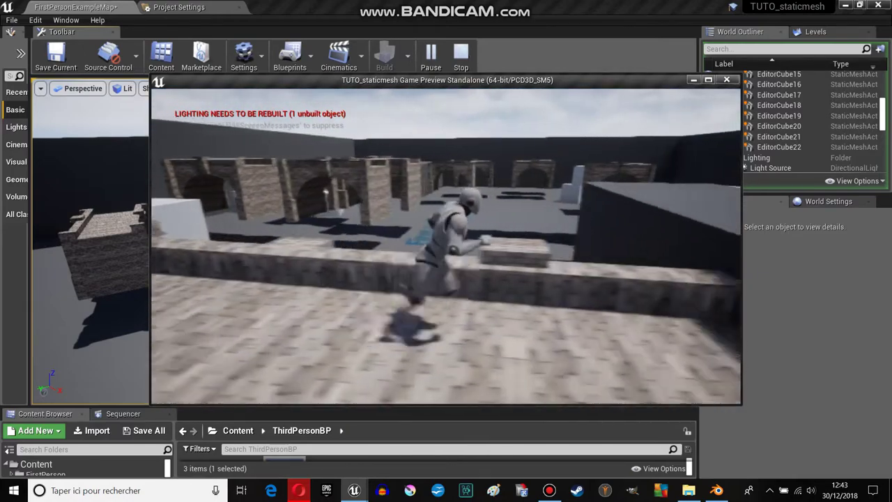
key("space")
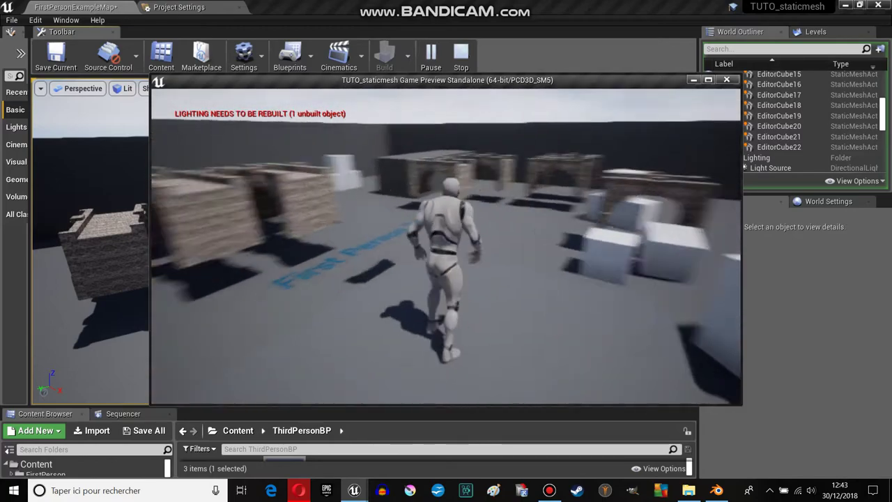
key("Escape")
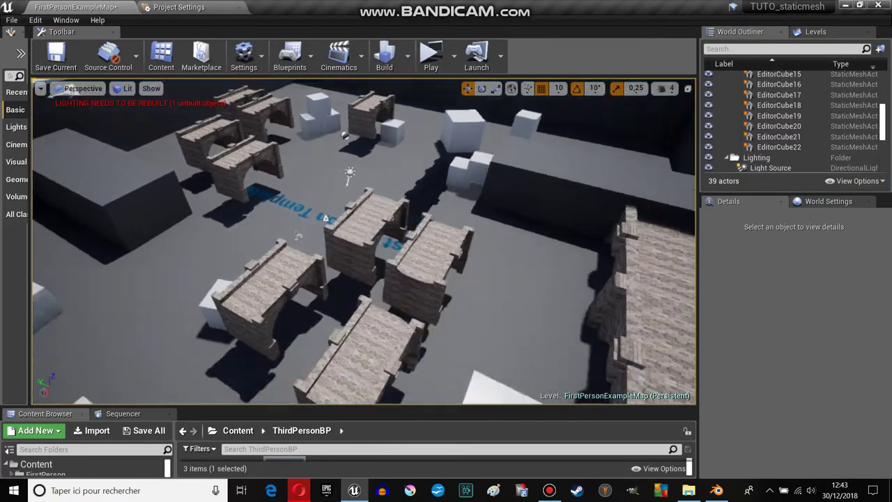
left_click(258, 210)
left_click_drag(472, 104, 551, 155)
right_click_drag(551, 155, 432, 213)
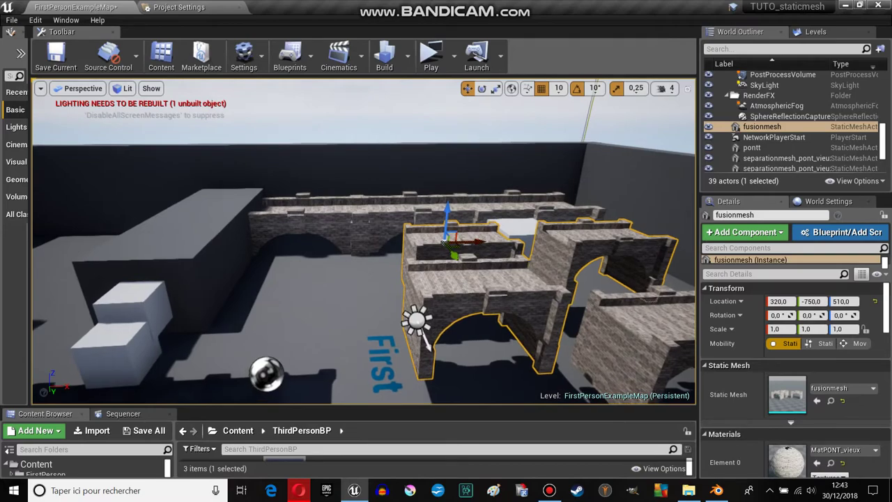